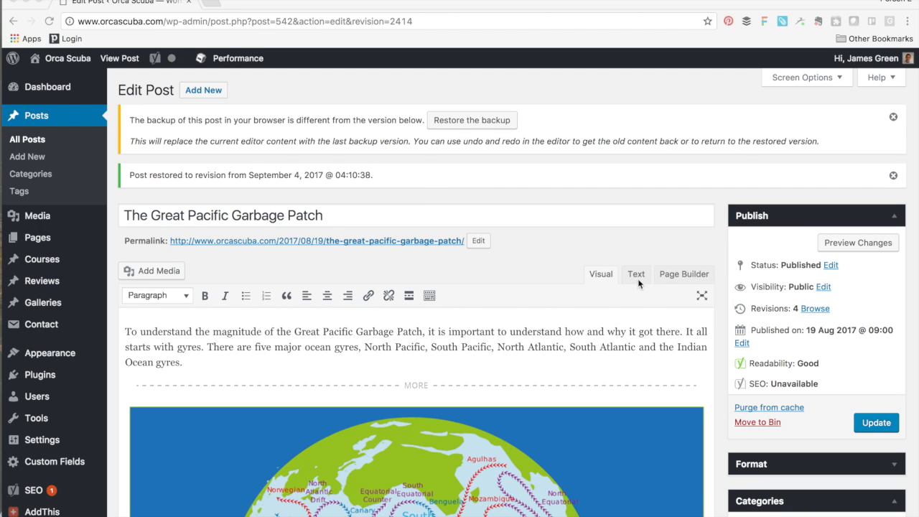
Step: Compare the visual and HTML source views of The Great Pacific Garbage Patch post and look through its content
left_click(637, 276)
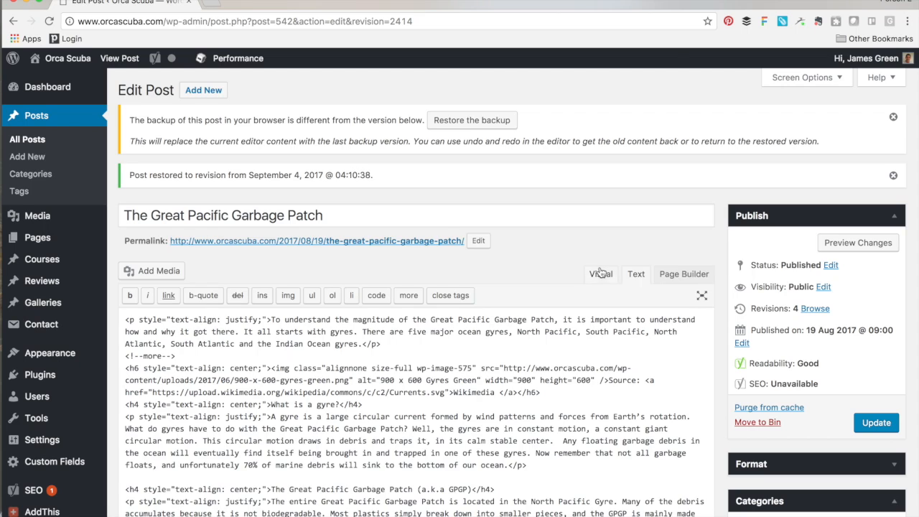
left_click(600, 273)
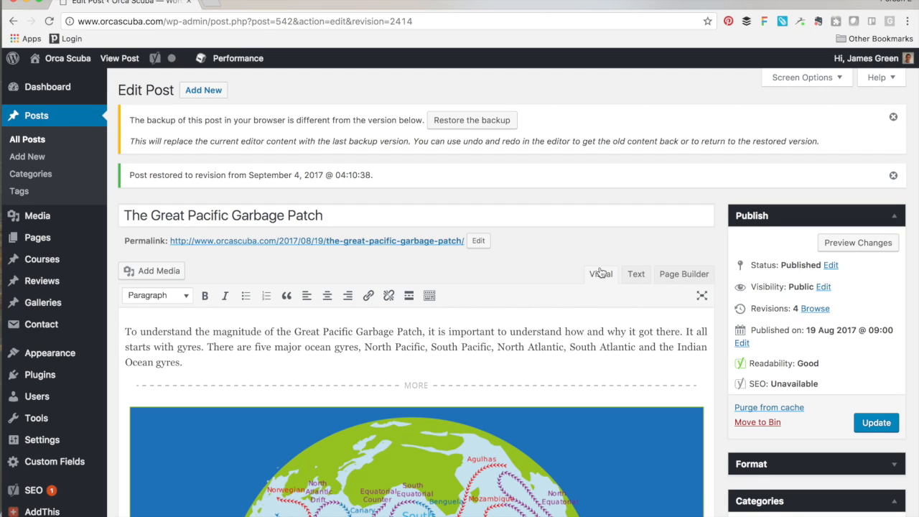
left_click(636, 275)
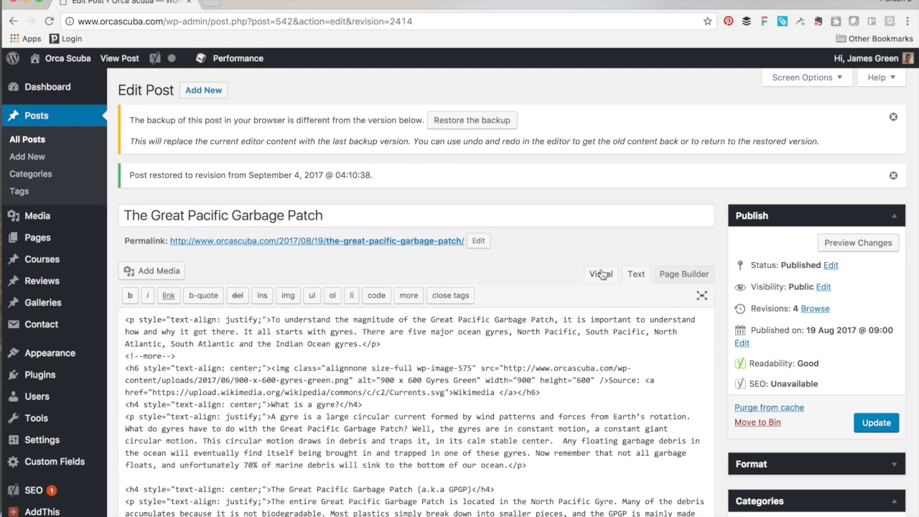
left_click(601, 273)
scroll(586, 322, "down", 5)
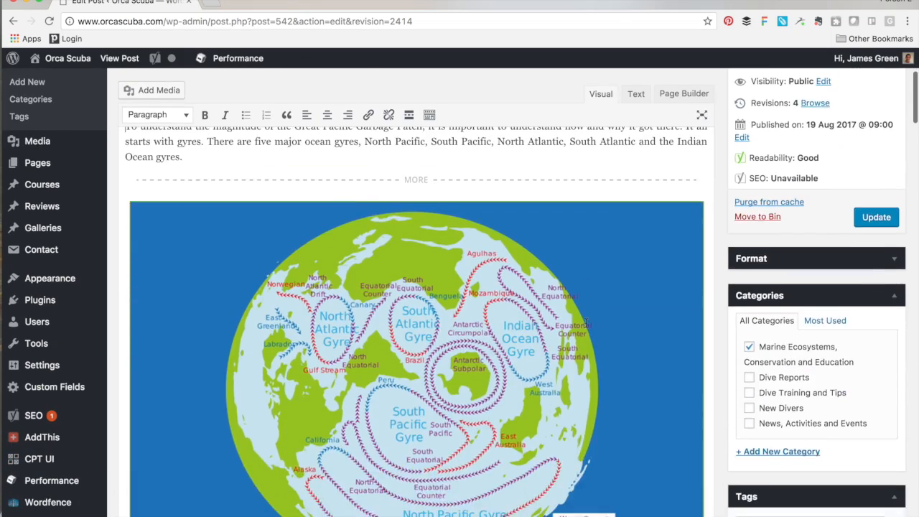
scroll(585, 323, "down", 6)
scroll(586, 323, "up", 11)
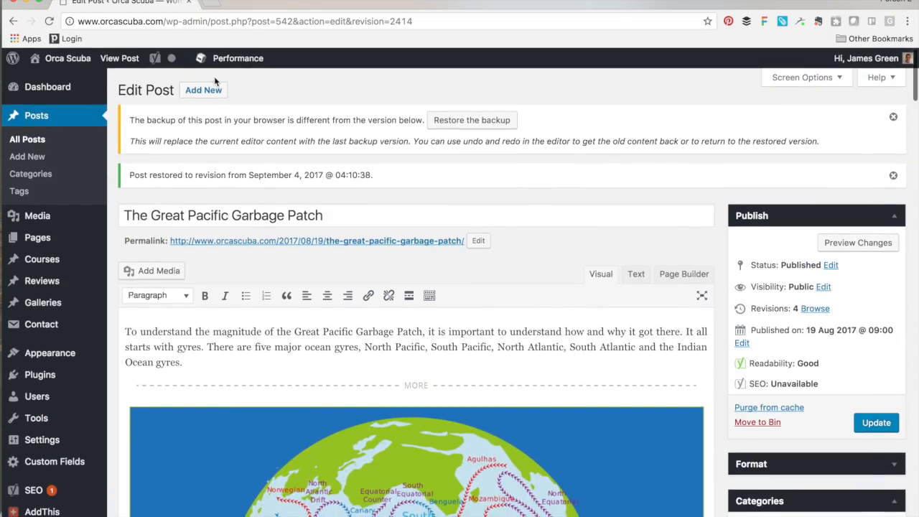
Step: View the published post on the live site and read through its text, images and headings
left_click(120, 60)
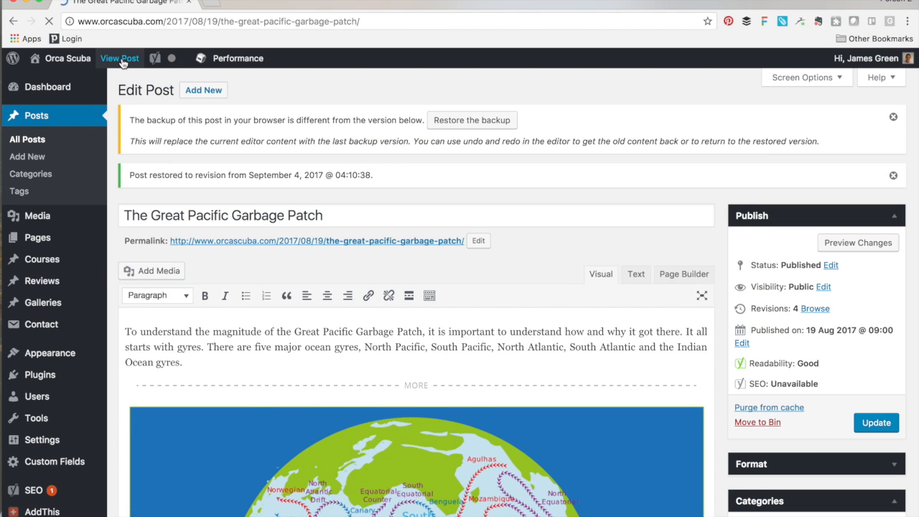
scroll(534, 363, "down", 10)
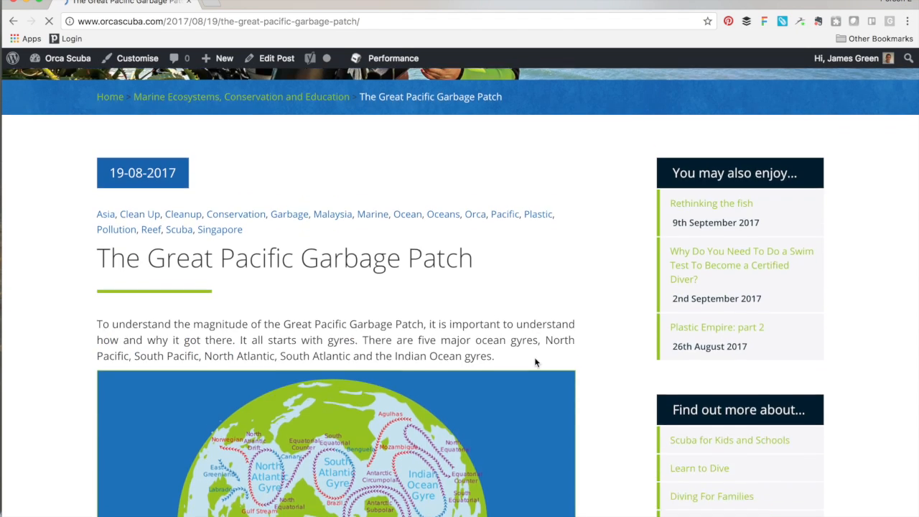
scroll(535, 362, "down", 15)
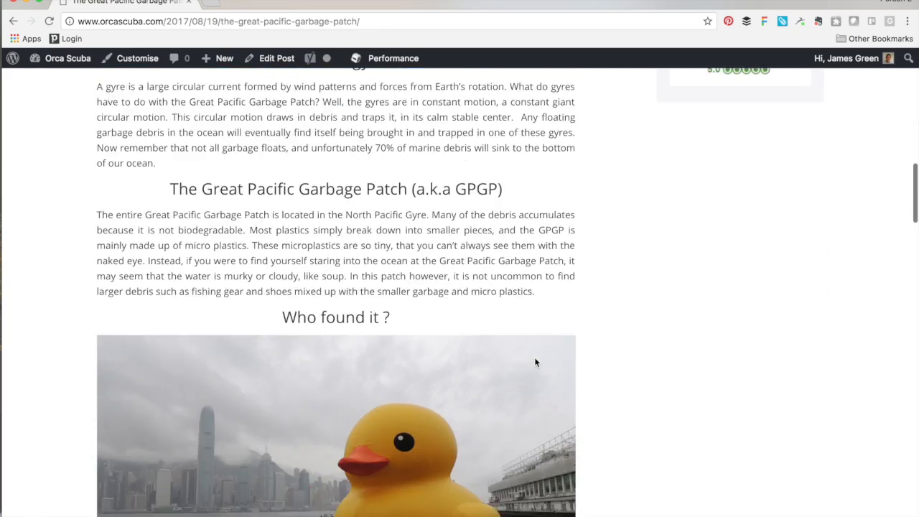
scroll(535, 363, "up", 5)
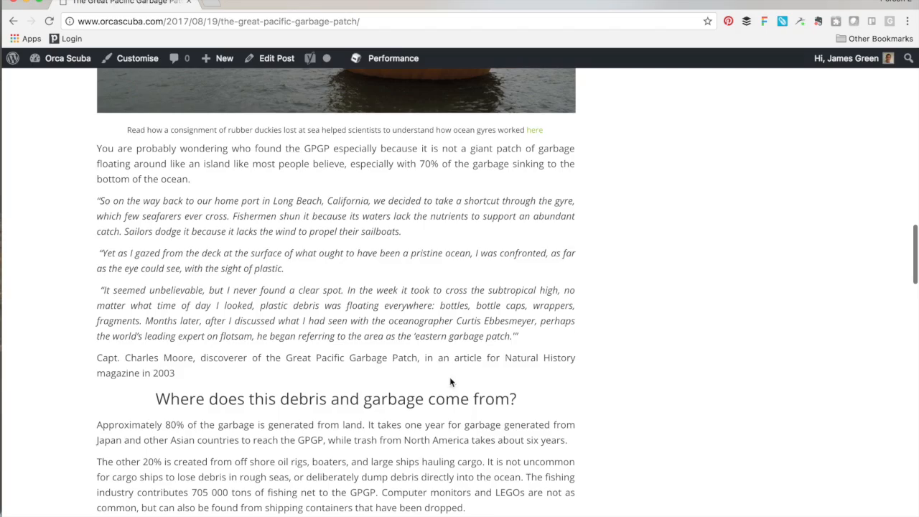
scroll(432, 396, "down", 15)
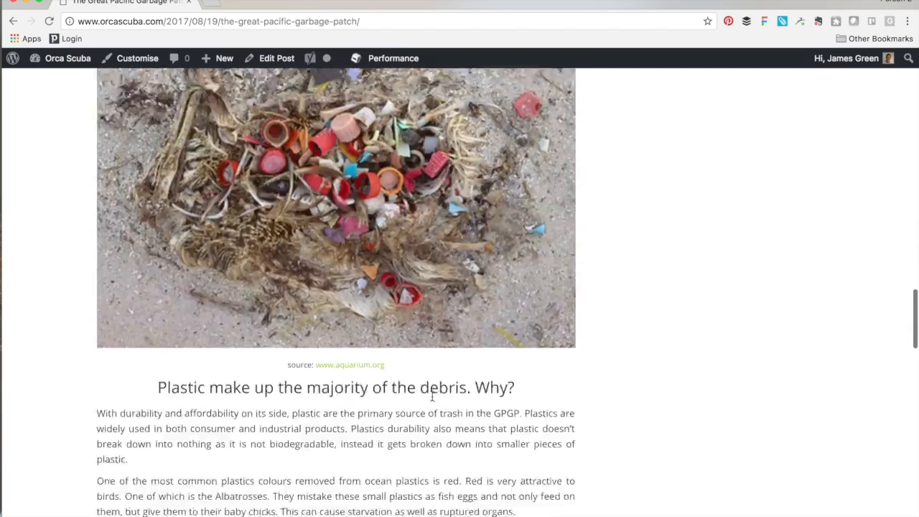
scroll(432, 396, "down", 4)
scroll(432, 396, "up", 20)
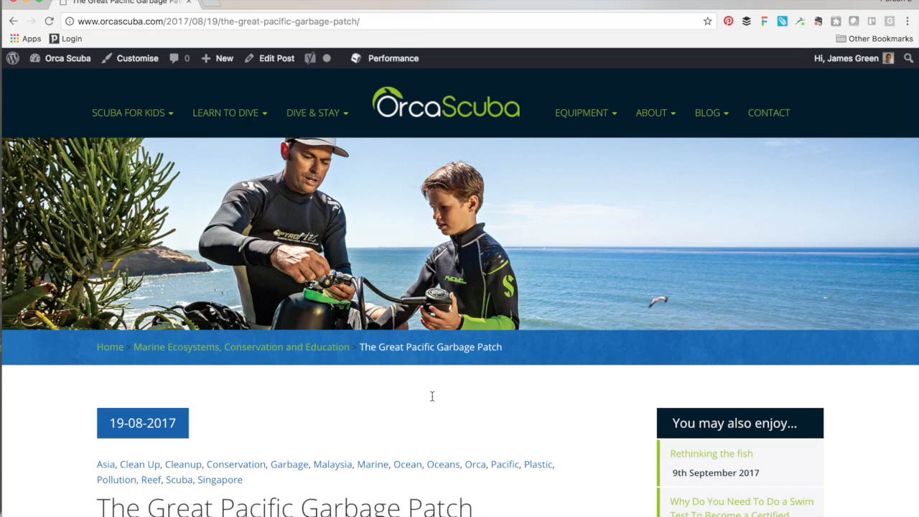
Step: Reopen the post for editing and show its content as HTML source
left_click(275, 64)
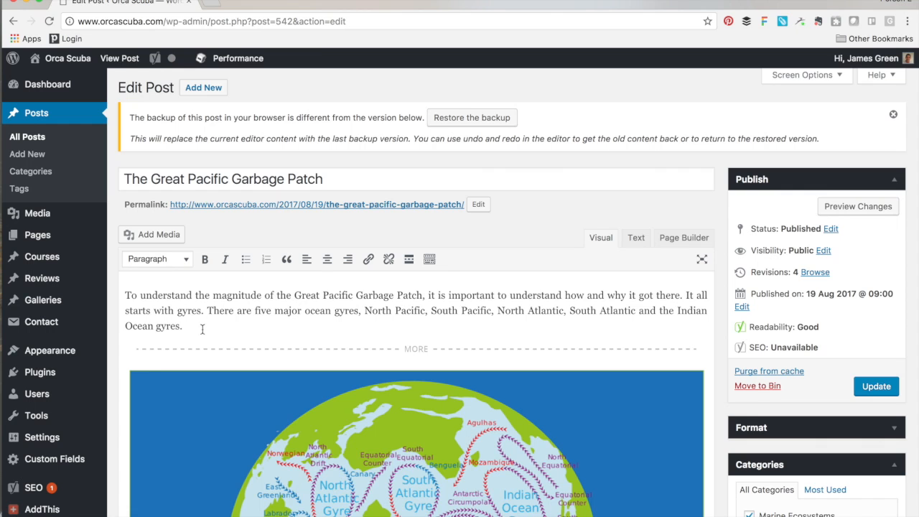
scroll(203, 329, "down", 4)
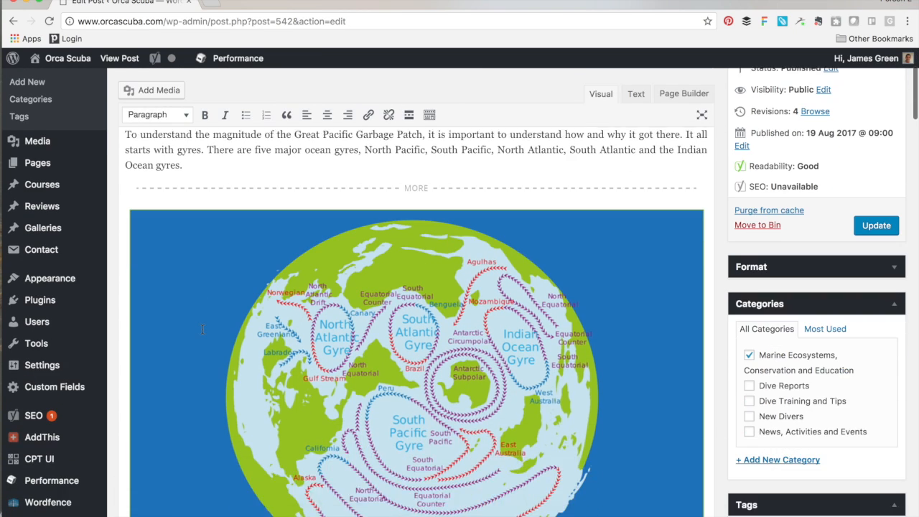
scroll(203, 329, "up", 1)
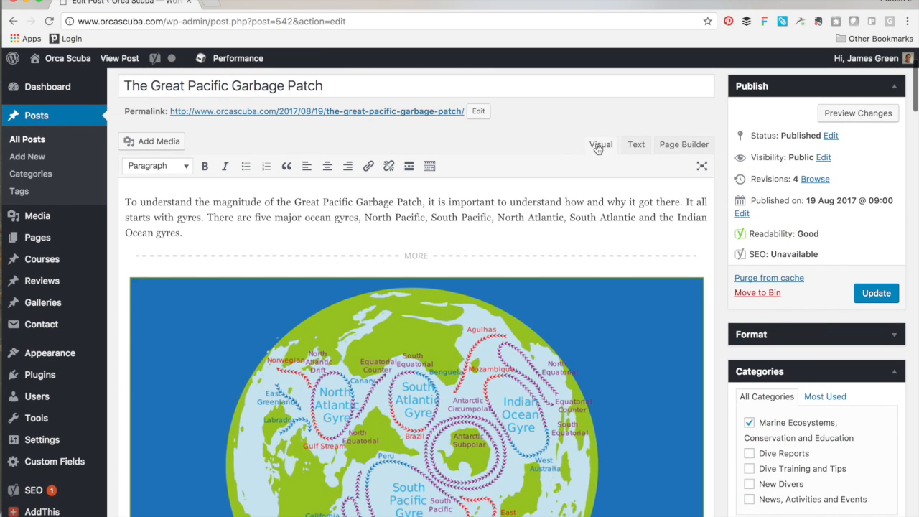
left_click(636, 145)
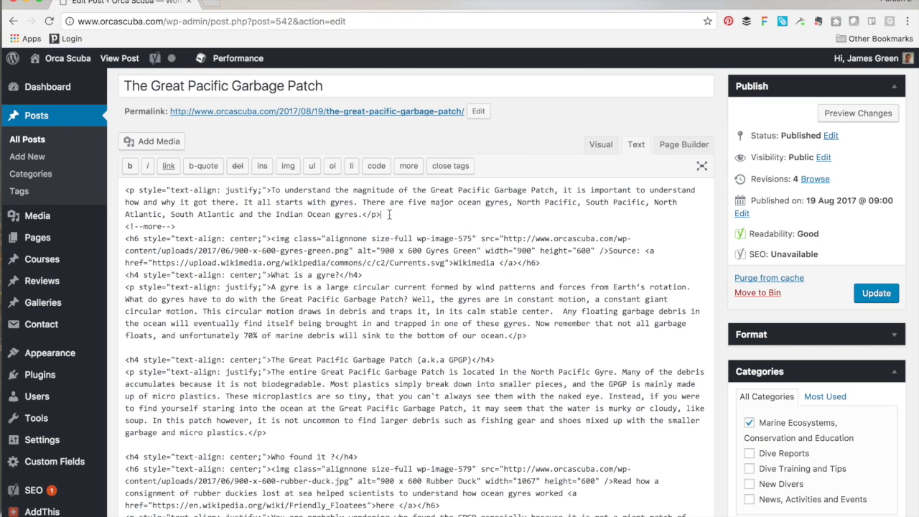
Step: Try to add a blank line after the opening paragraph in the HTML source, checking it in the visual view
key("Return")
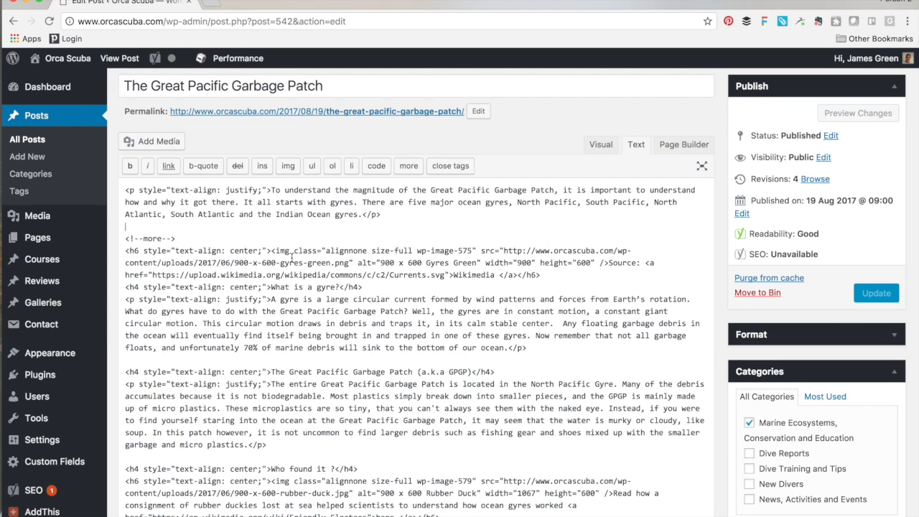
left_click(600, 144)
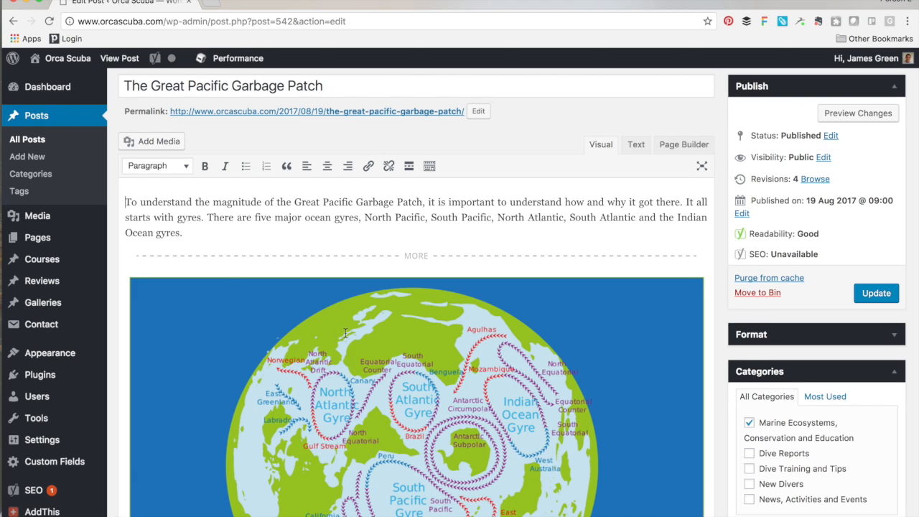
left_click(634, 147)
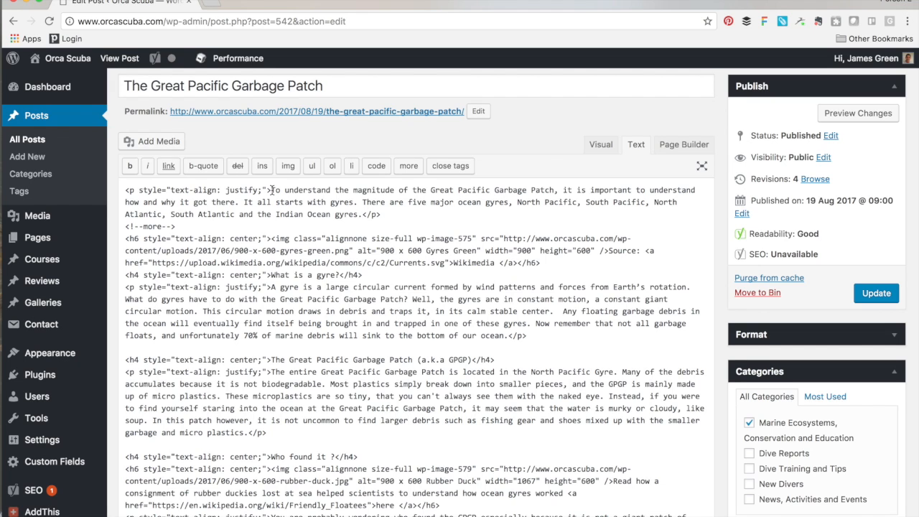
Step: Remove the justified opening <p> tag and the closing </p> tag around the first paragraph in the HTML source
left_click_drag(271, 189, 126, 187)
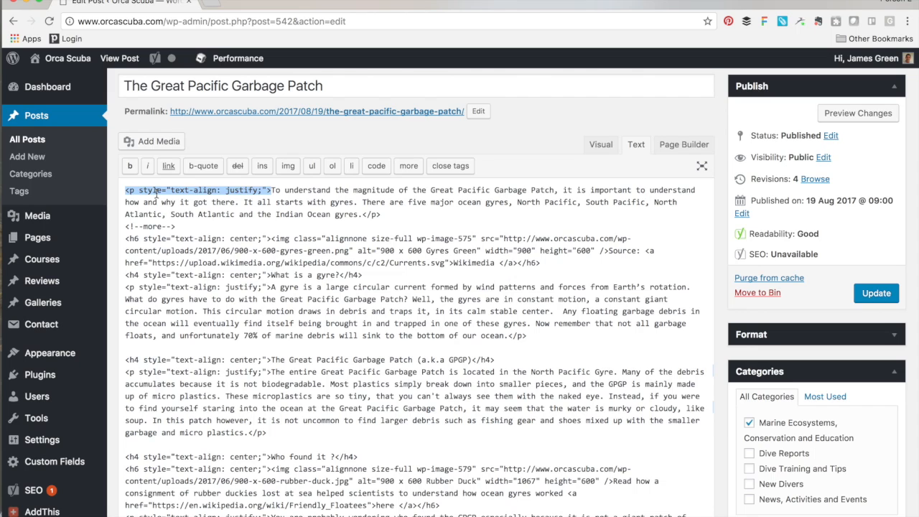
left_click(156, 192)
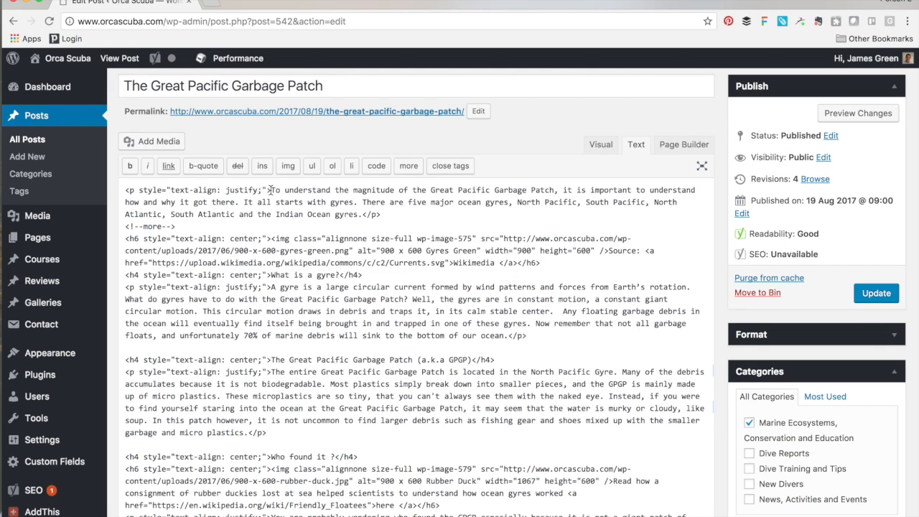
left_click_drag(272, 189, 126, 190)
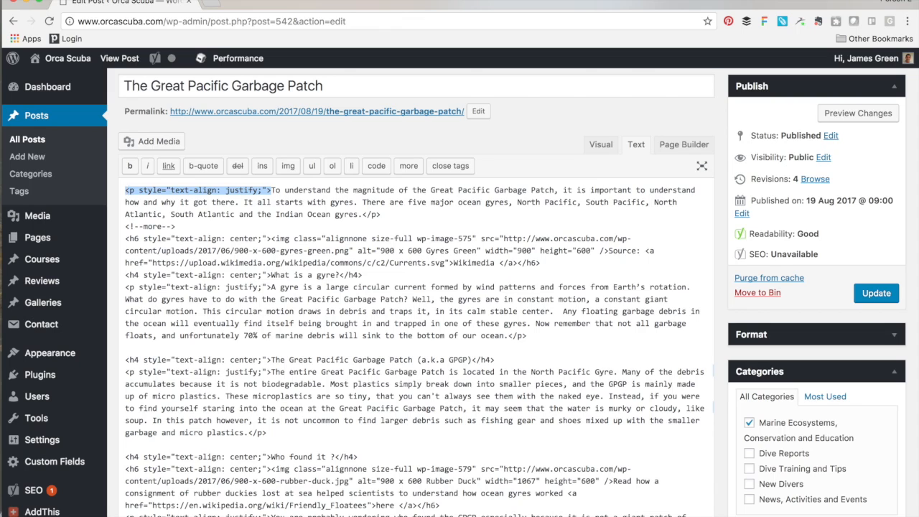
key("BackSpace")
left_click_drag(230, 213, 210, 214)
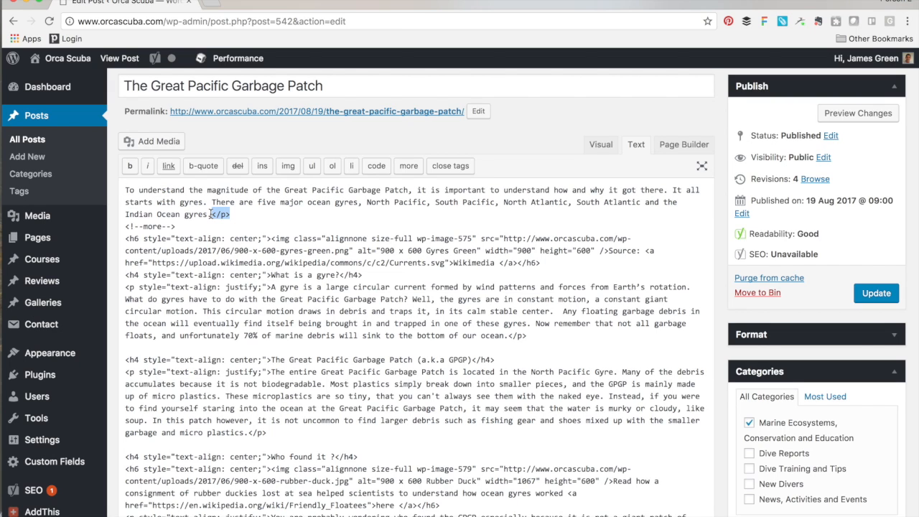
key("BackSpace")
Step: Replace the <!--more--> tag below the first paragraph with a blank line and update the post
left_click_drag(181, 226, 122, 226)
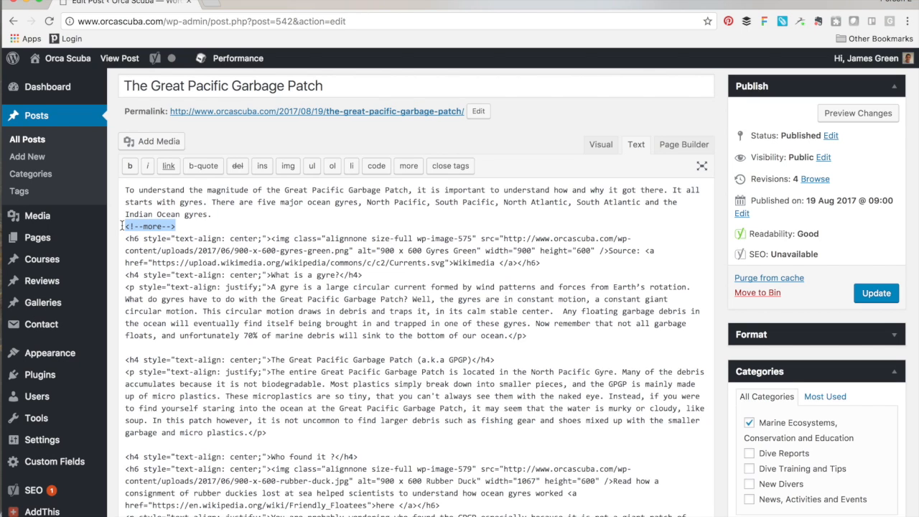
key("Return")
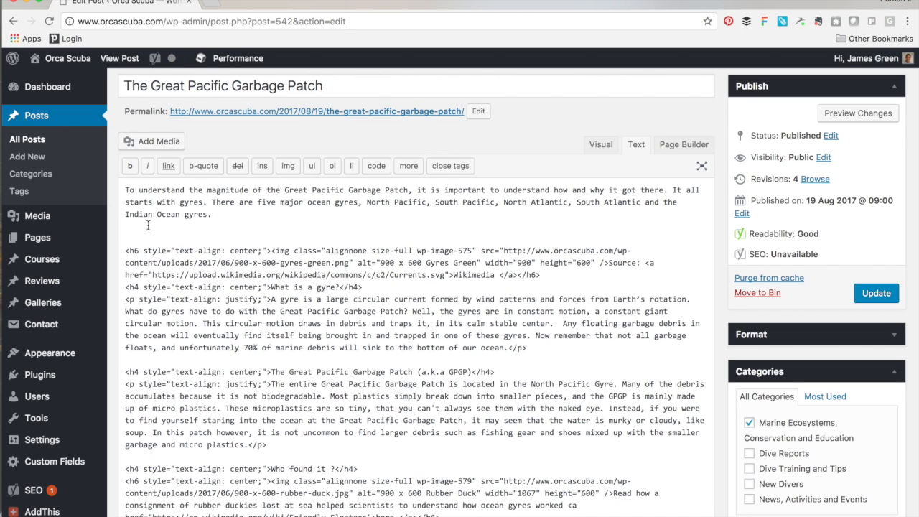
key("BackSpace")
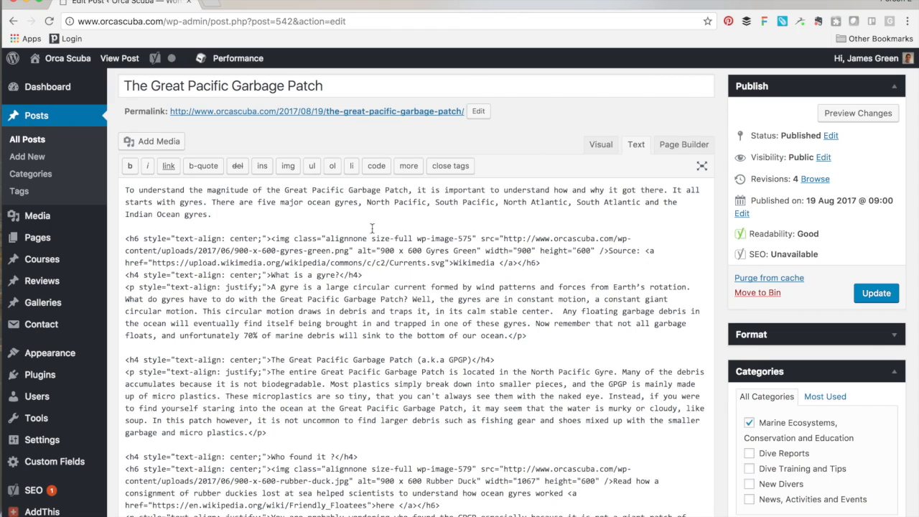
left_click(873, 293)
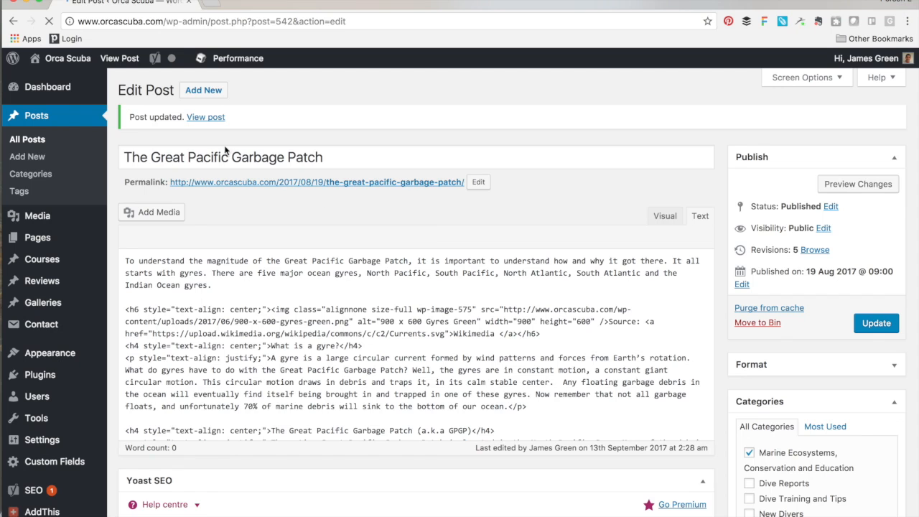
Step: View the updated post on the live site and check the first paragraph's alignment and its spacing above the map image
left_click(199, 120)
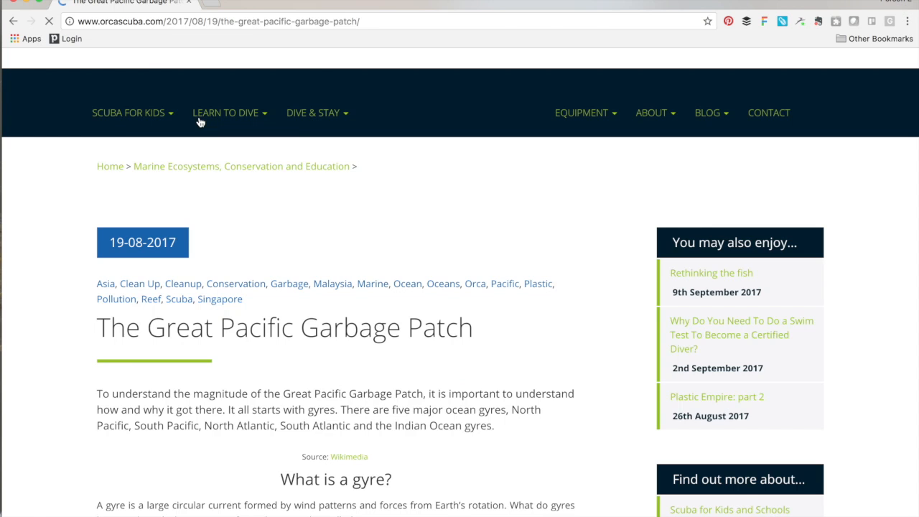
scroll(264, 348, "down", 5)
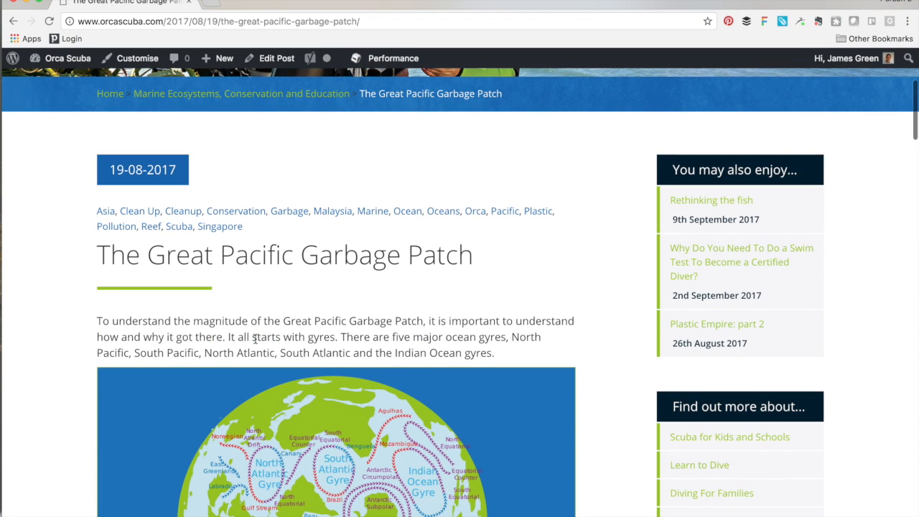
scroll(407, 346, "down", 6)
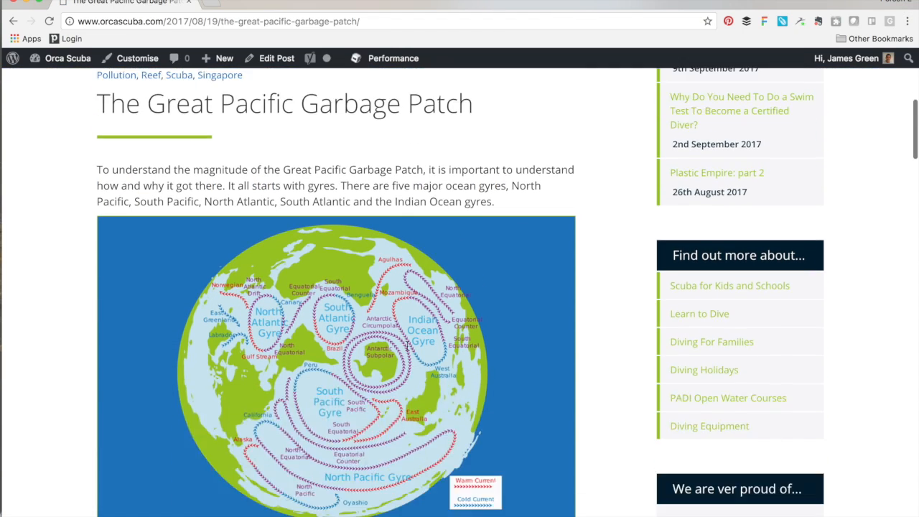
scroll(407, 346, "up", 6)
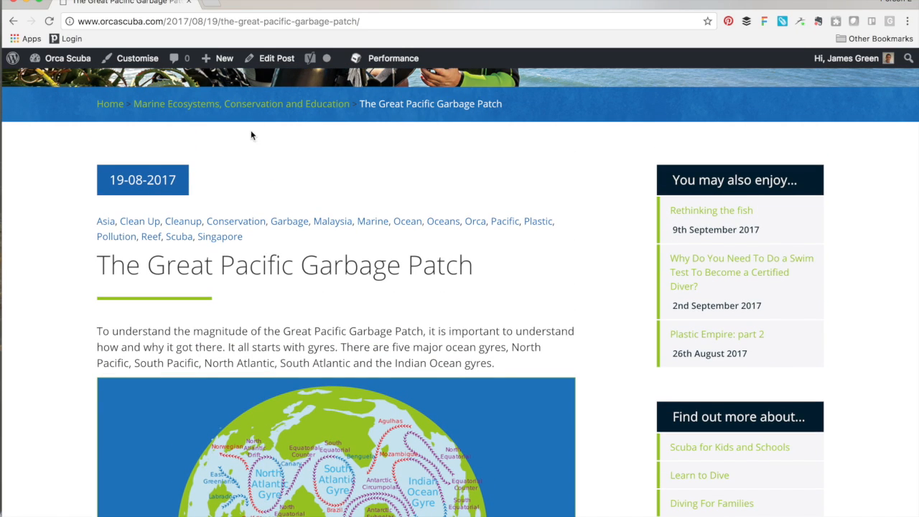
Step: Reopen the post for editing and make the whole first paragraph bold with <strong> tags in the HTML source
left_click(272, 65)
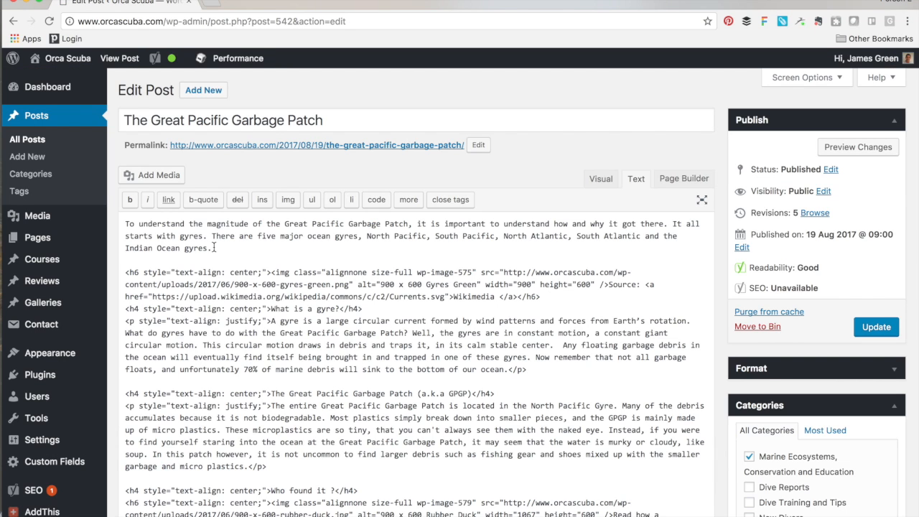
left_click_drag(214, 248, 127, 224)
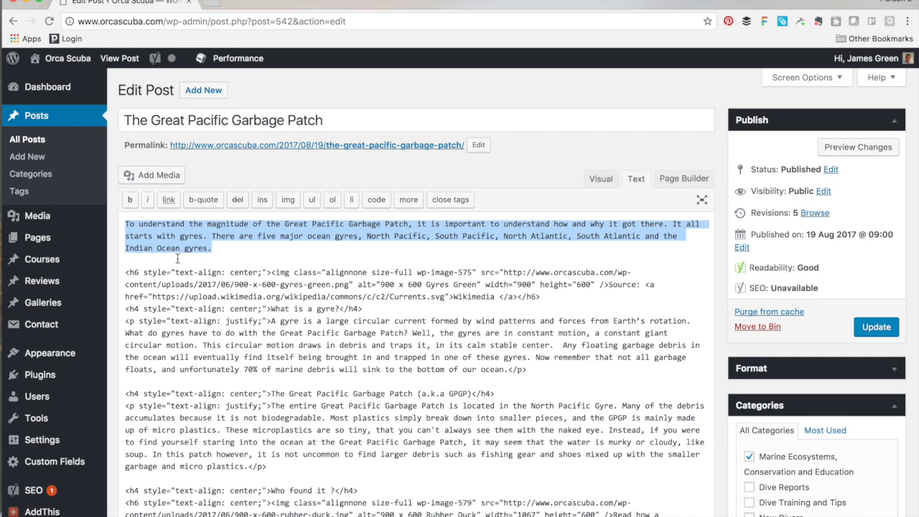
left_click(129, 201)
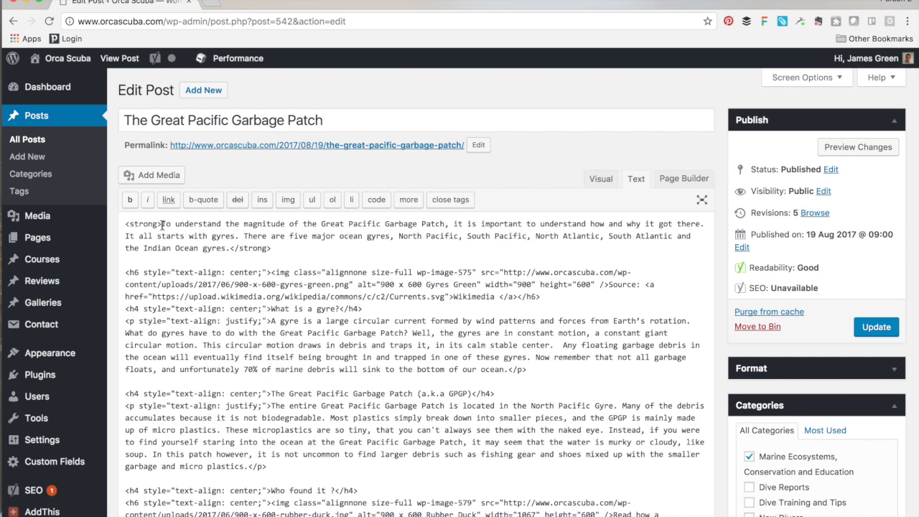
left_click_drag(163, 225, 121, 224)
left_click(294, 253)
Step: Update the post with the bold first paragraph and open it on the live site
left_click(885, 328)
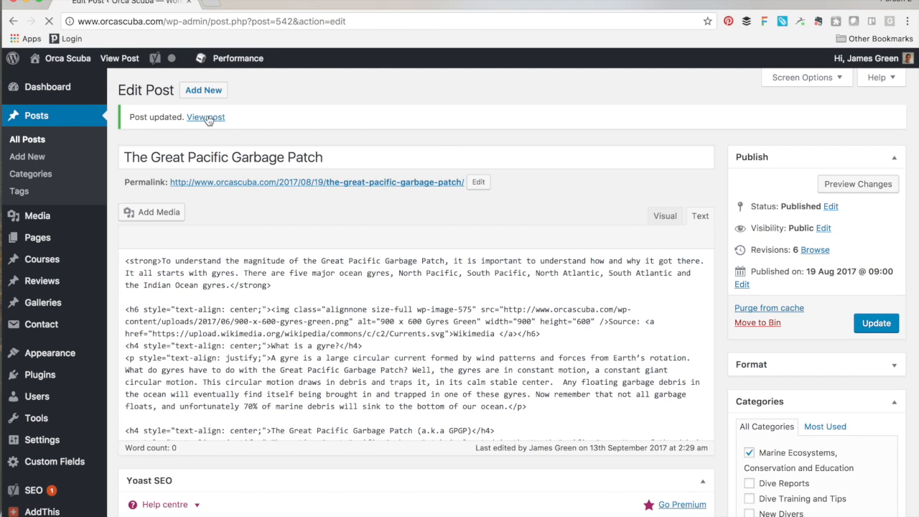
left_click(206, 118)
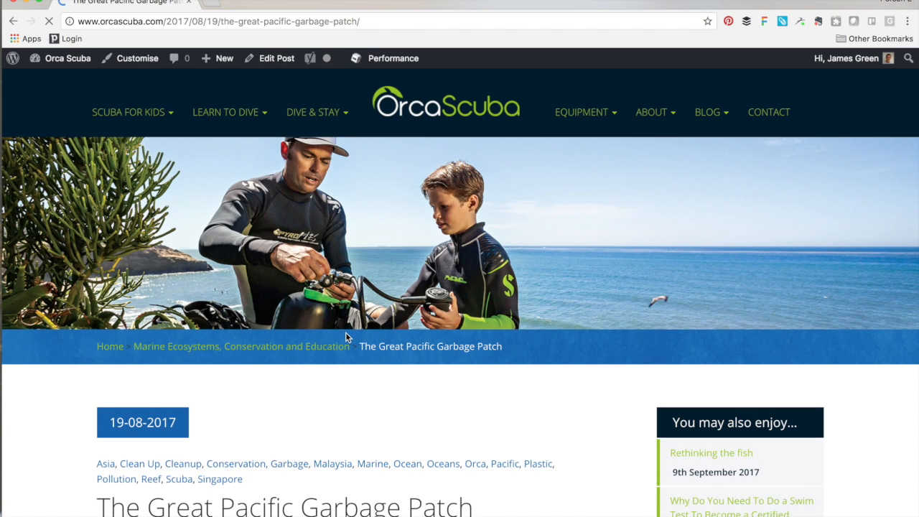
Step: Check the bold first paragraph and its spacing above the map image on the live page
scroll(345, 331, "down", 2)
scroll(345, 337, "down", 5)
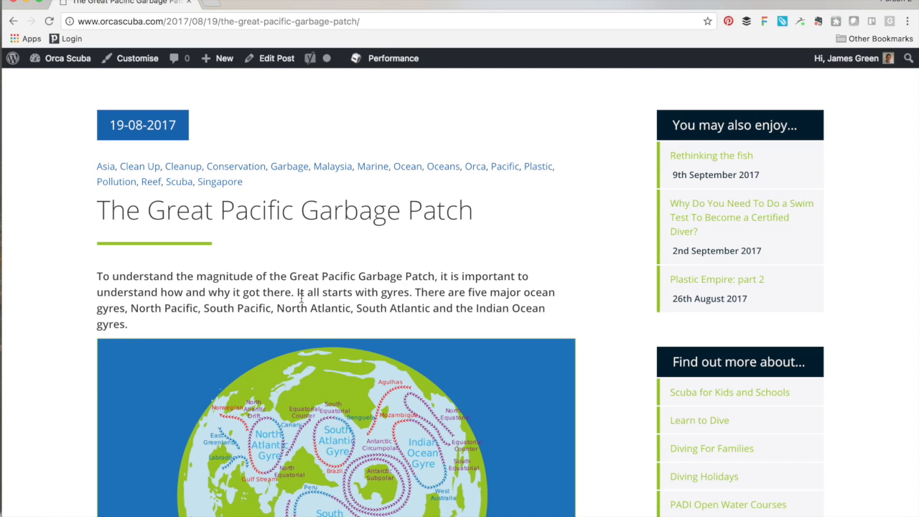
scroll(301, 299, "up", 5)
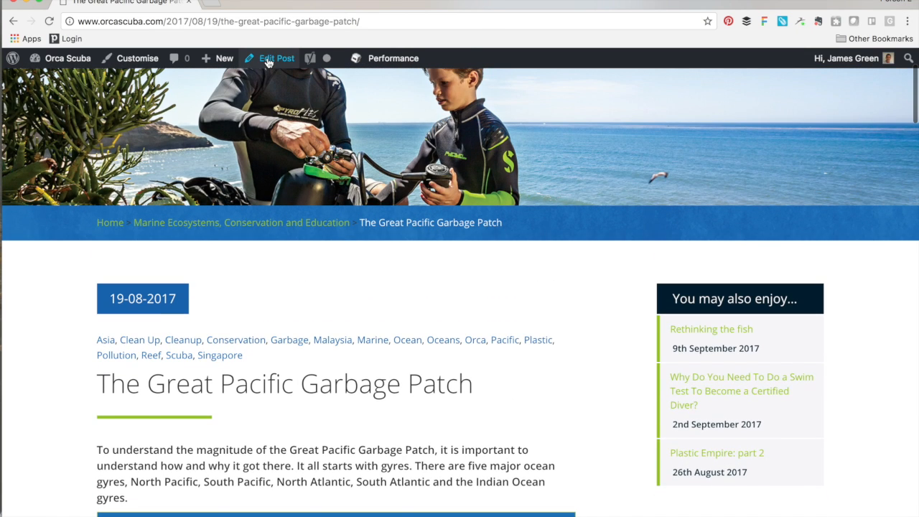
Step: Reopen the post for editing and remove the <strong> tags around the first paragraph
left_click(267, 62)
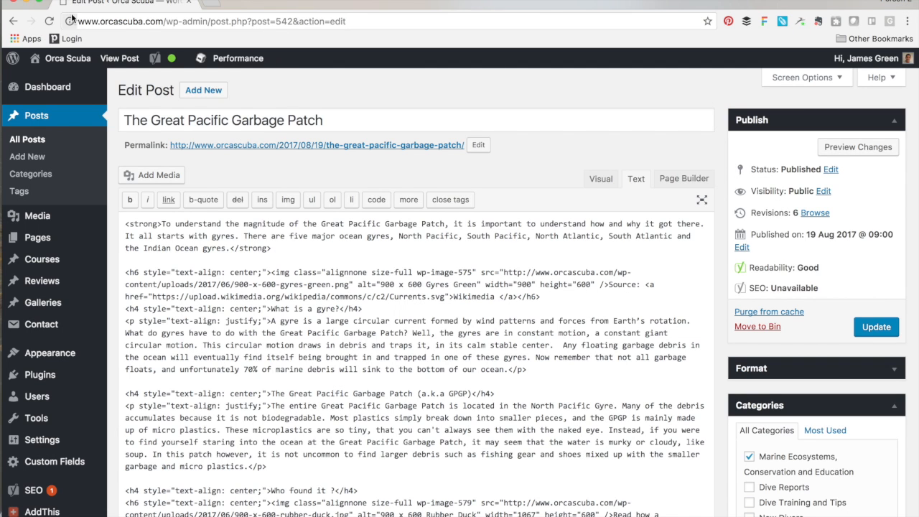
left_click_drag(277, 248, 230, 248)
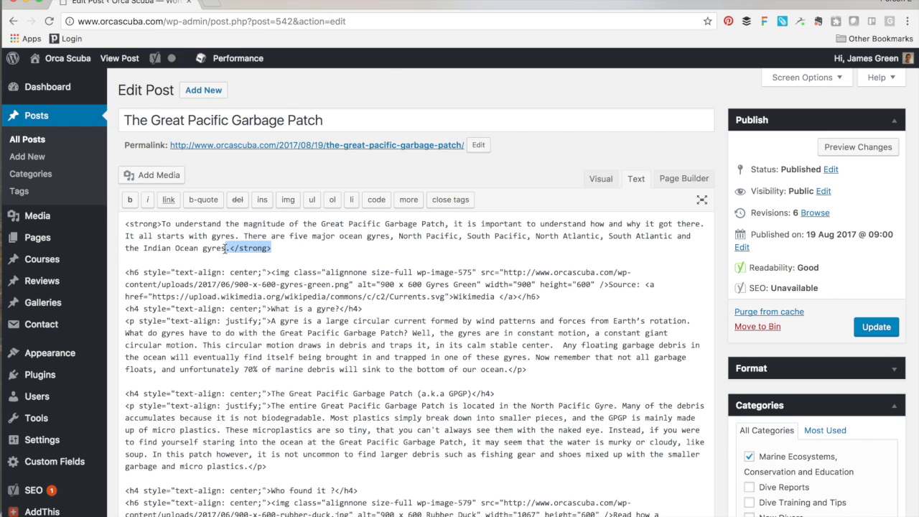
left_click(230, 248)
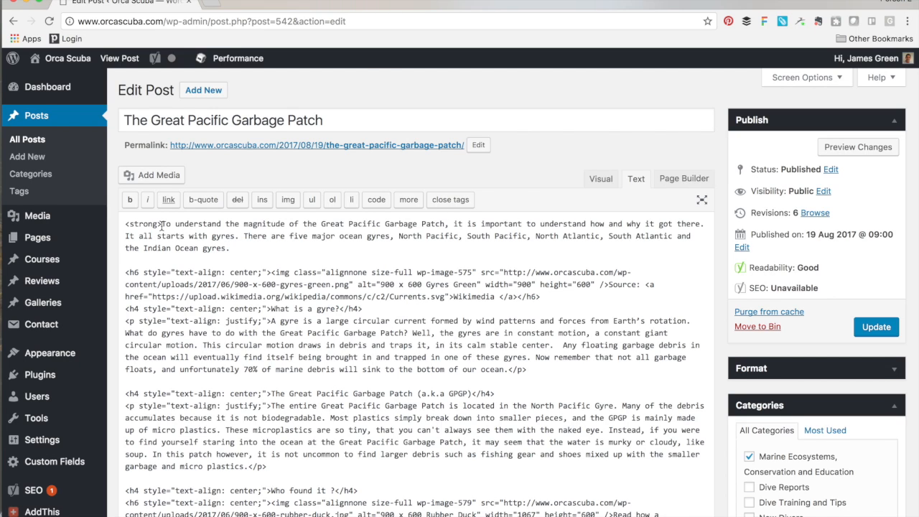
left_click_drag(163, 223, 116, 221)
key("BackSpace")
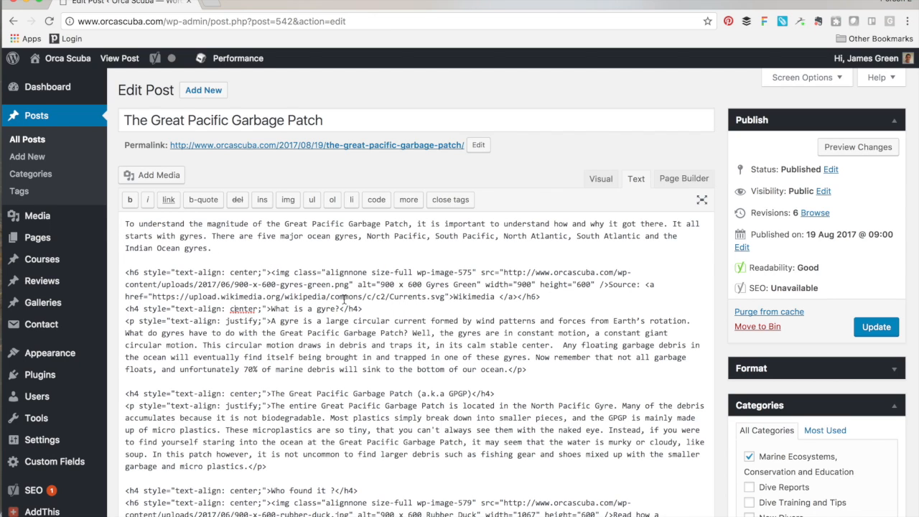
Step: Insert a blank line above the "What is a gyre?" heading and another between the opening <h6> tag and the map's <img> tag
left_click(558, 299)
key("Return")
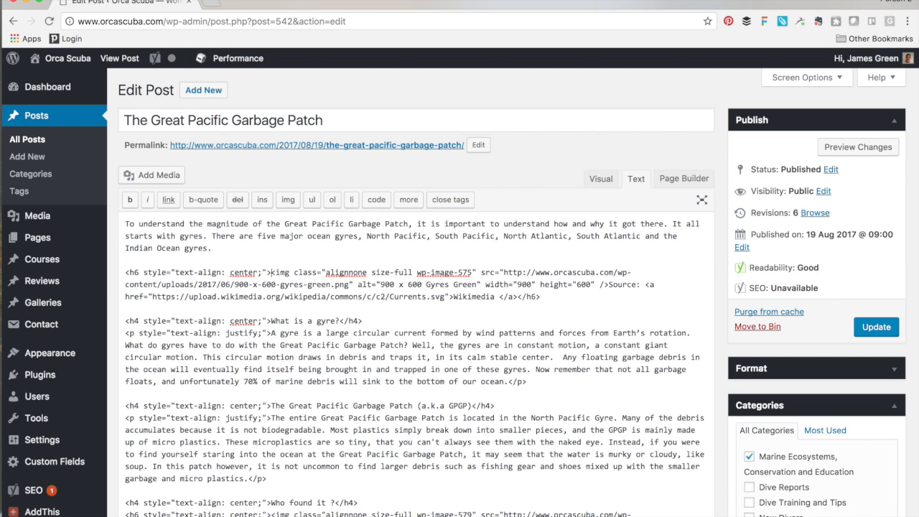
left_click(271, 272)
key("Return")
key("Return")
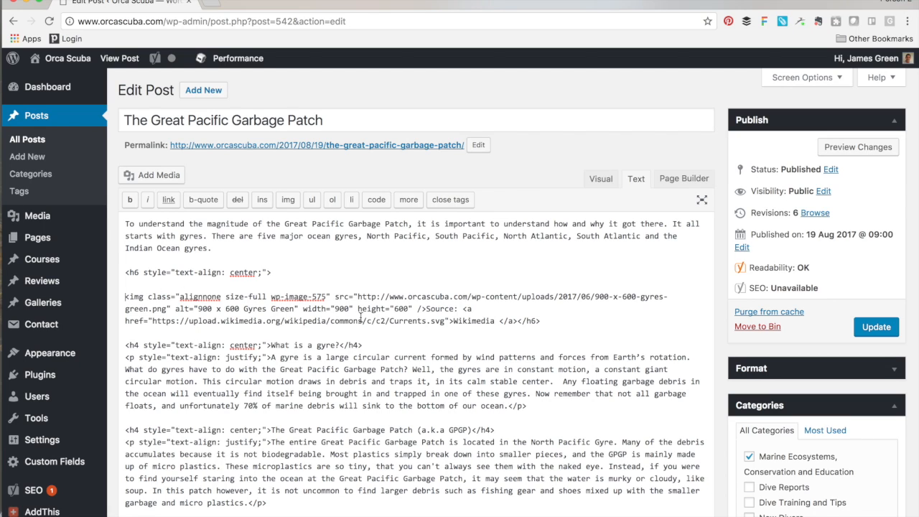
Step: Delete the extra space after "Wikimedia" in the map's source link and highlight the link text
left_click_drag(425, 309, 415, 309)
left_click(130, 296)
left_click(499, 321)
key("BackSpace")
left_click_drag(453, 321, 495, 321)
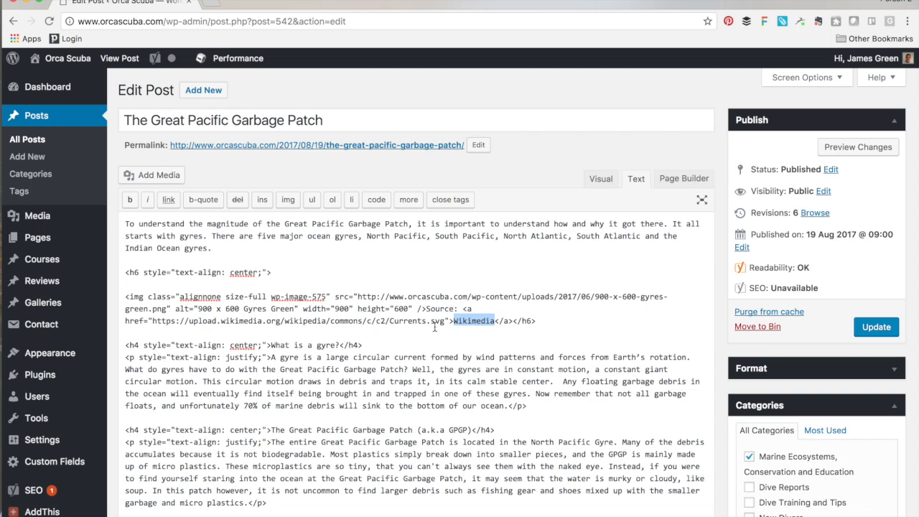
Step: Remove the centred <h6> opening tag above the map image and the closing </h6> tag after the Wikimedia link
left_click(125, 272)
left_click_drag(278, 272, 122, 273)
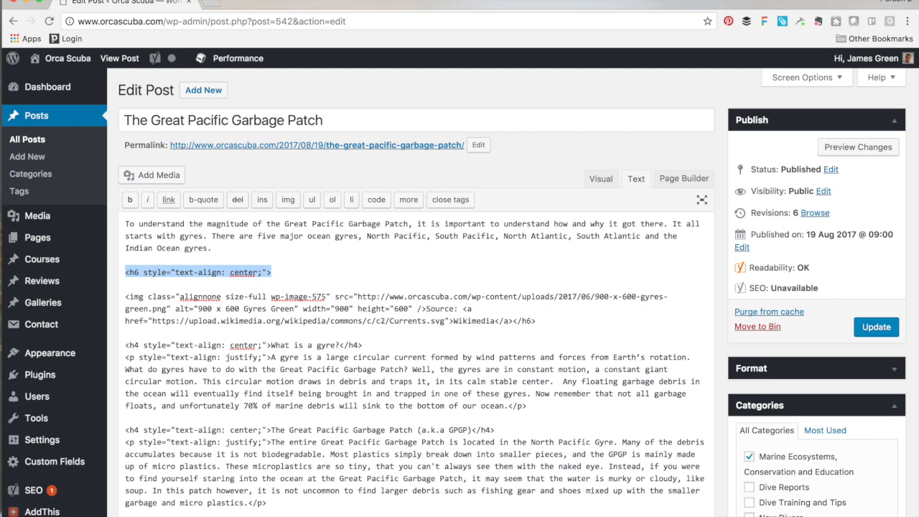
key("BackSpace")
key("BackSpace")
key("BackSpace")
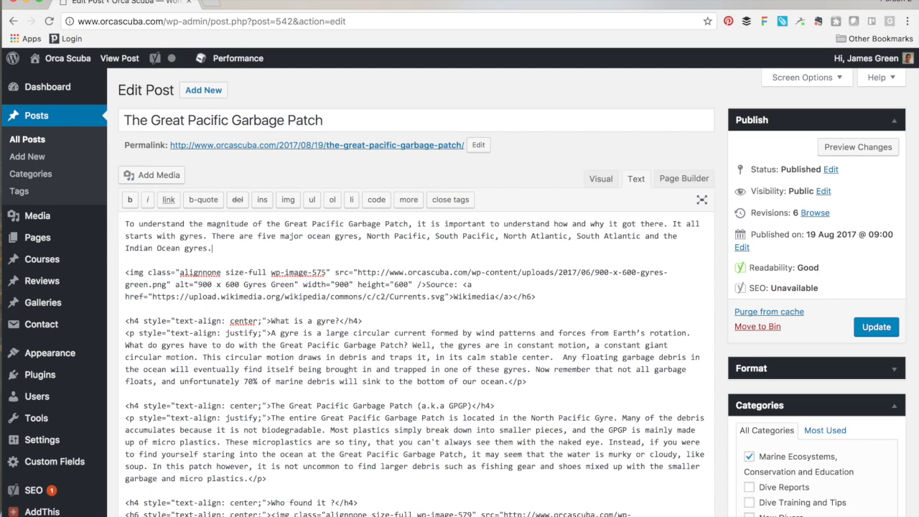
left_click_drag(537, 296, 514, 296)
key("BackSpace")
Step: Highlight the <h4> tag of the "What is a gyre?" heading, then update the post and open it on the live site
left_click_drag(266, 320, 132, 318)
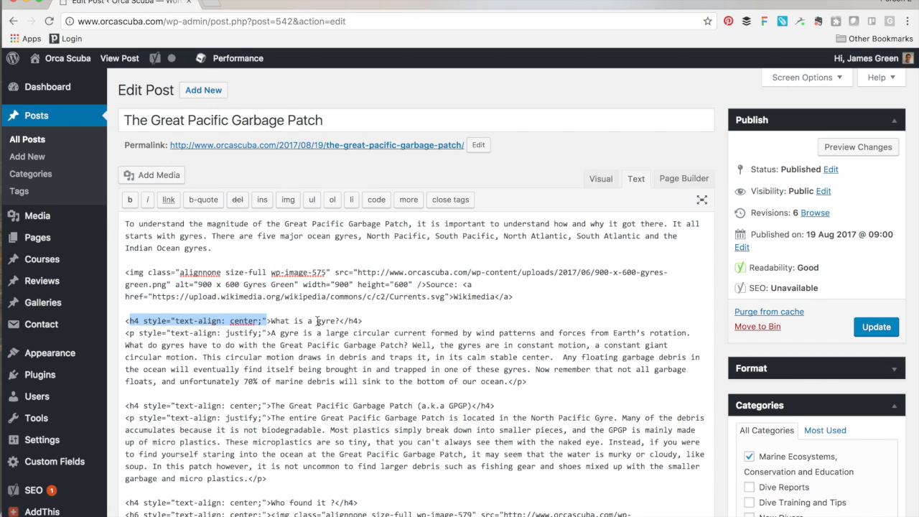
left_click(376, 323)
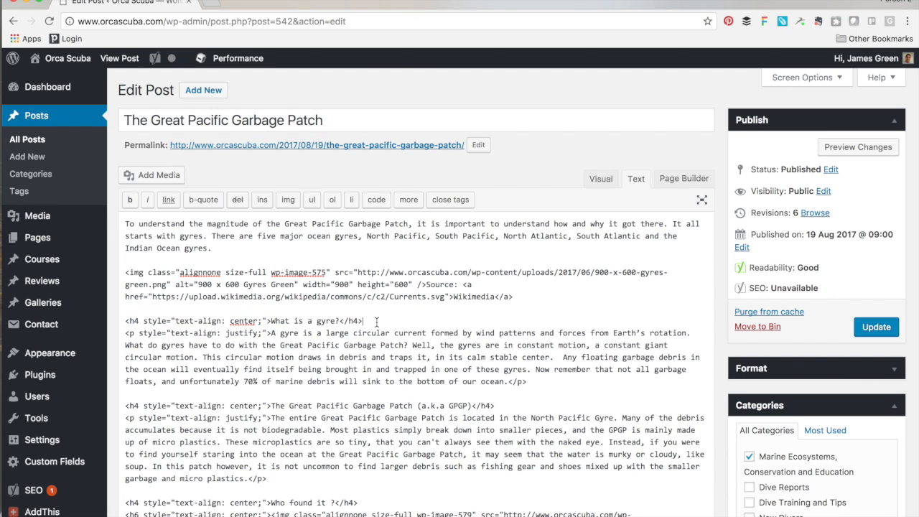
left_click(866, 327)
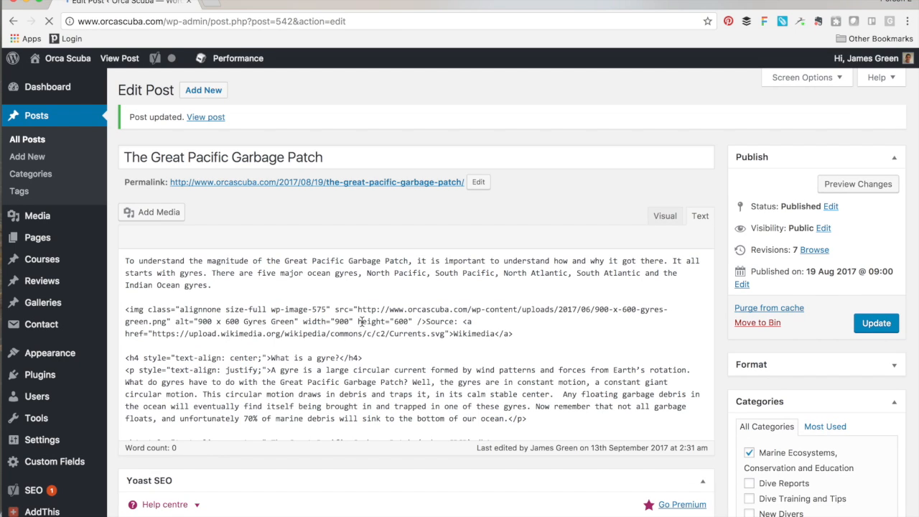
left_click(211, 120)
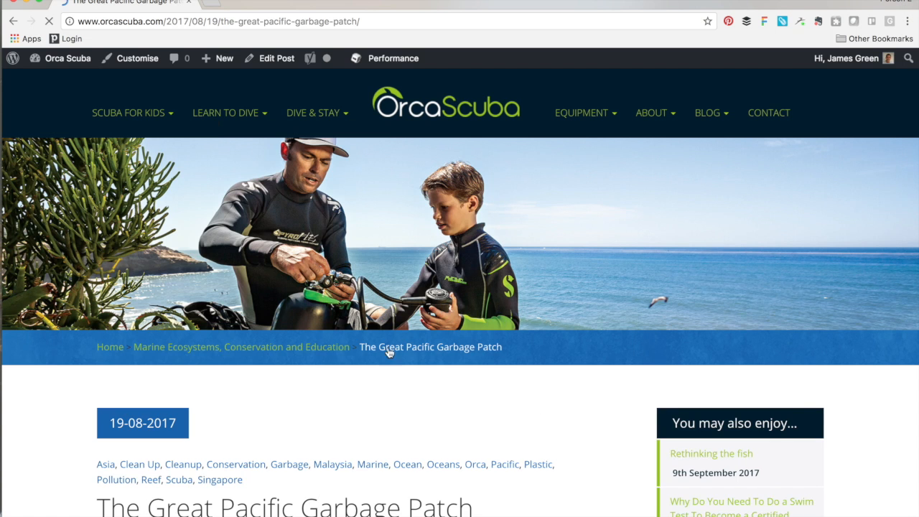
Step: Check the first paragraph, the map's source caption and the "What is a gyre?" heading on the live page
scroll(388, 350, "down", 10)
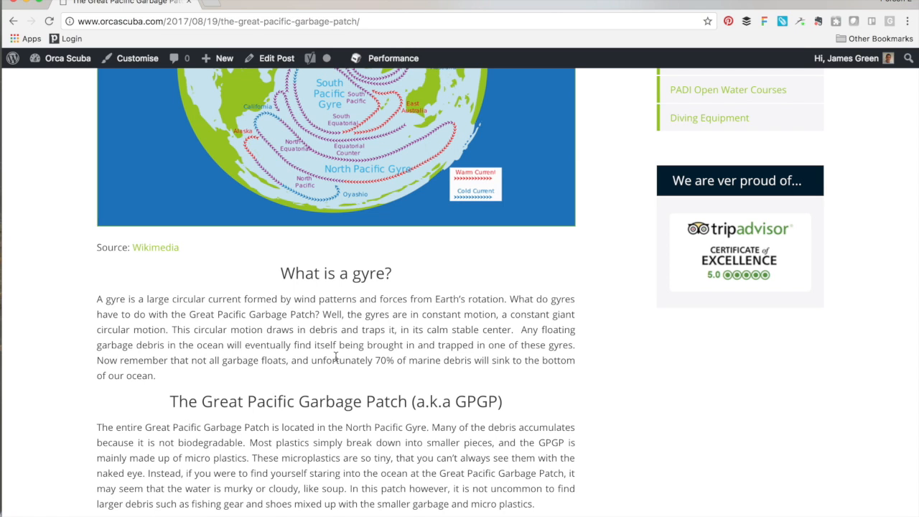
scroll(335, 357, "up", 15)
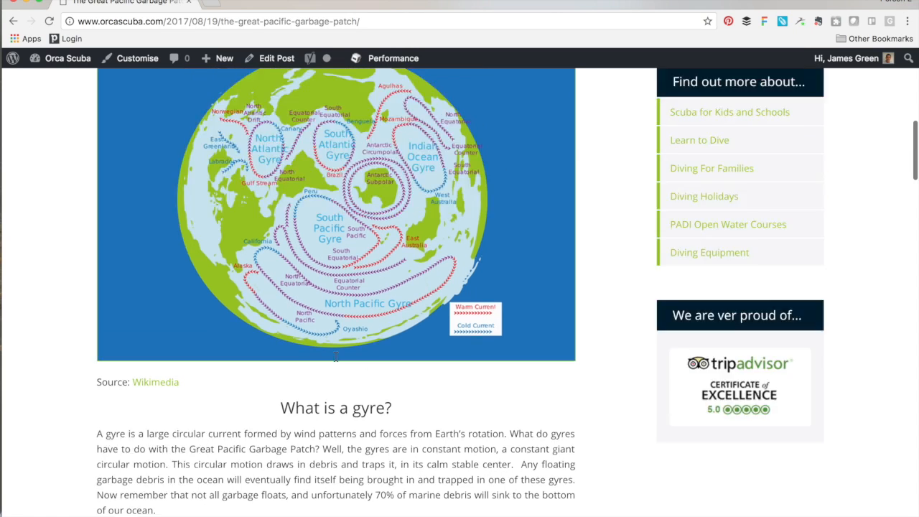
scroll(335, 355, "down", 3)
scroll(335, 355, "down", 3)
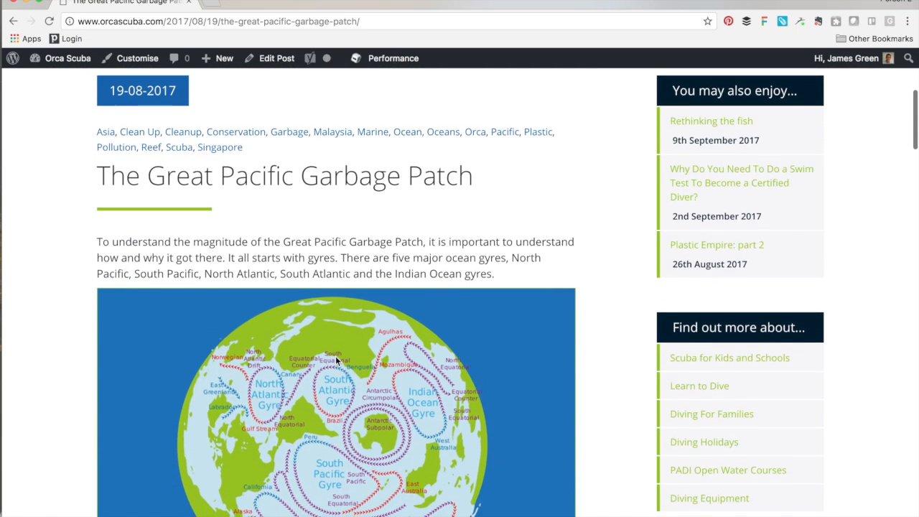
scroll(336, 356, "up", 7)
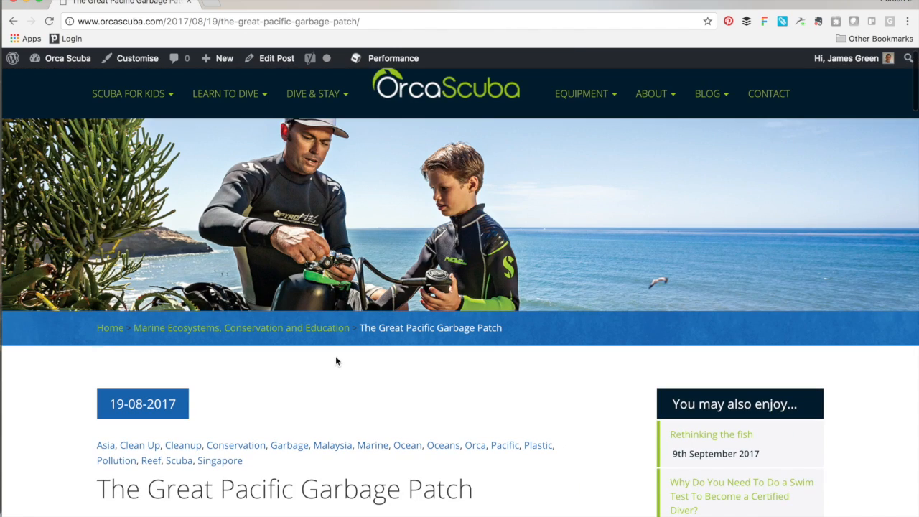
Step: Reopen the post for editing and change the "What is a gyre?" heading from a centred <h4> to a plain <h2>
left_click(271, 60)
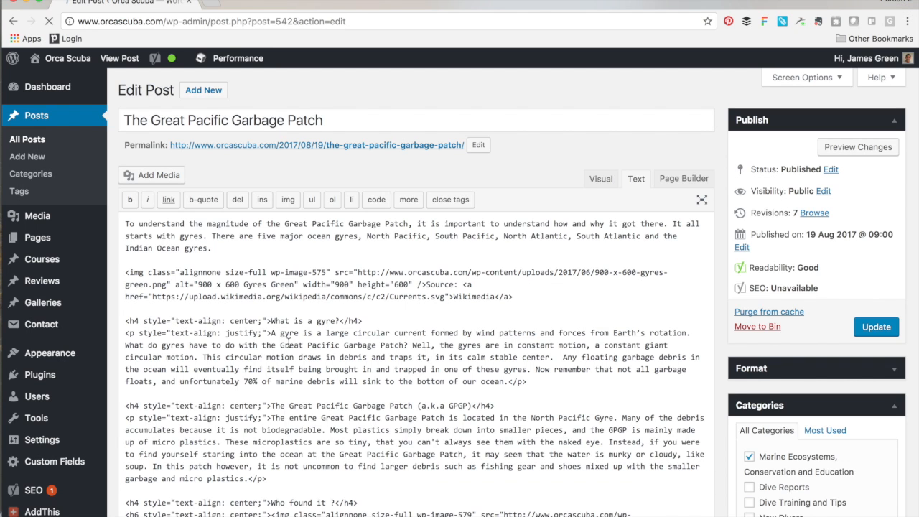
left_click_drag(266, 321, 134, 325)
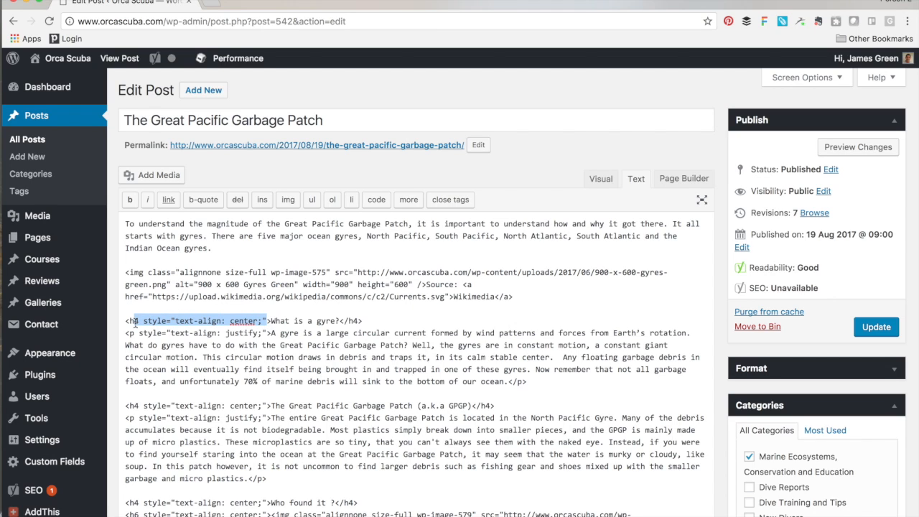
type("2")
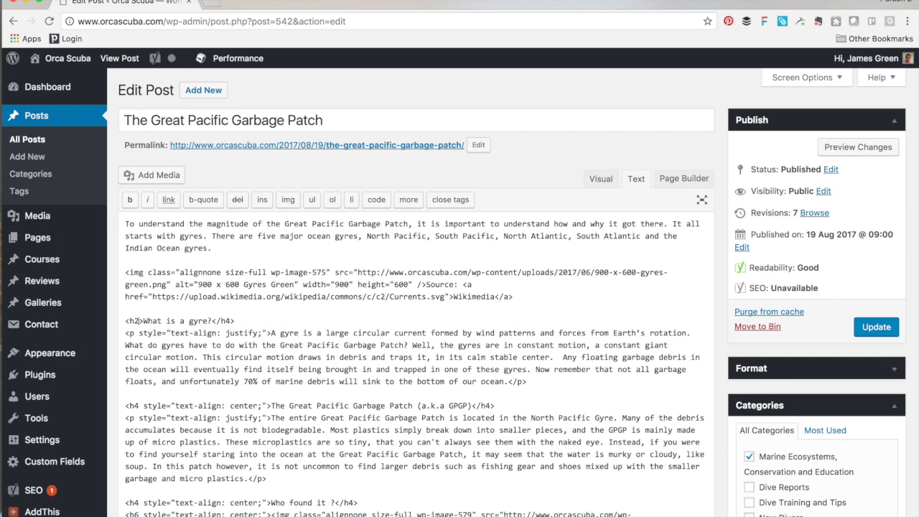
left_click(230, 321)
key("BackSpace")
type("2")
Step: Update the post and check the size and alignment of the "What is a gyre?" heading on the live page
left_click(878, 328)
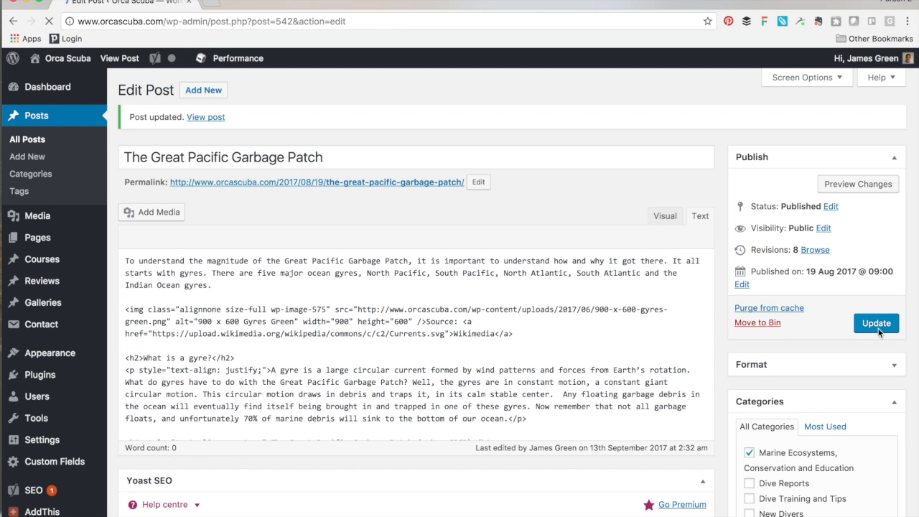
left_click(207, 118)
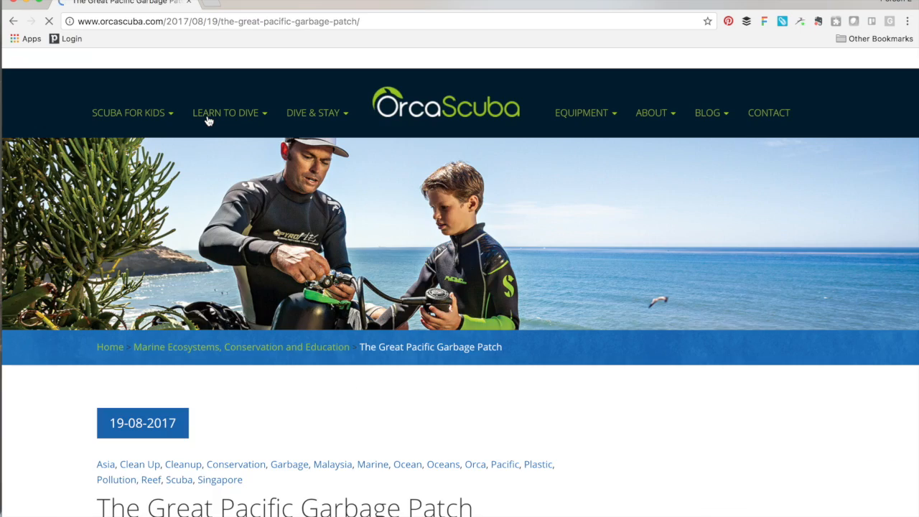
scroll(419, 318, "down", 5)
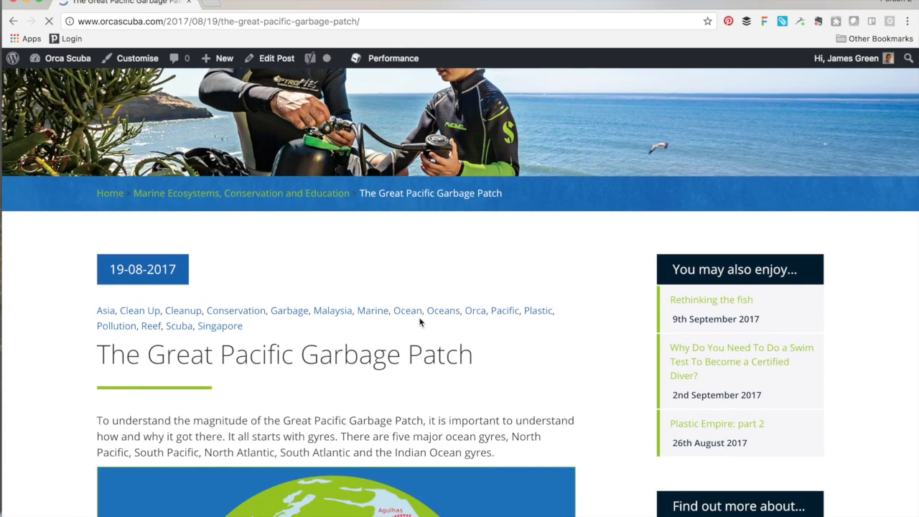
scroll(420, 321, "down", 9)
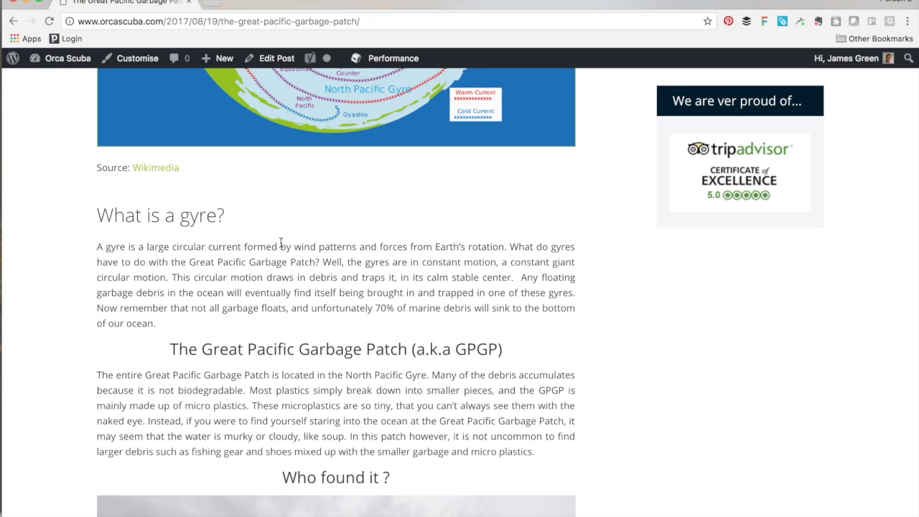
Step: Reopen the post for editing and highlight the post title
left_click(279, 60)
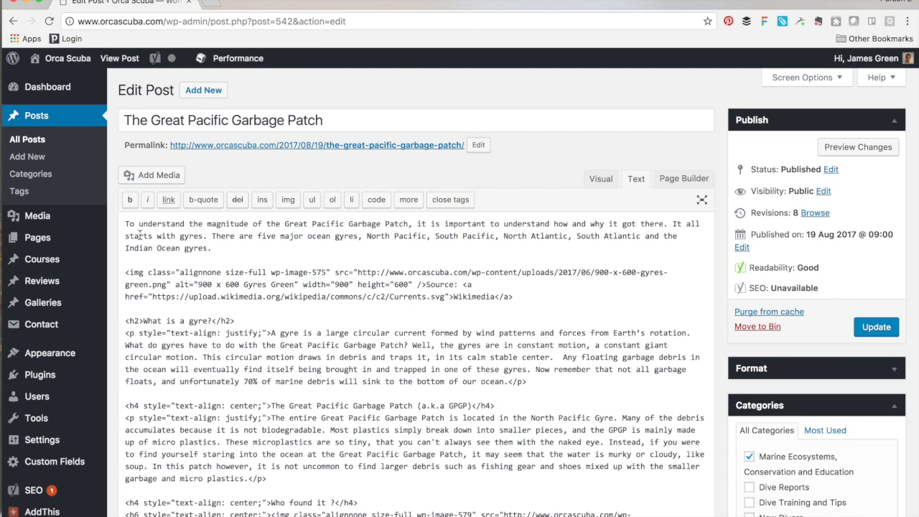
left_click_drag(126, 120, 325, 120)
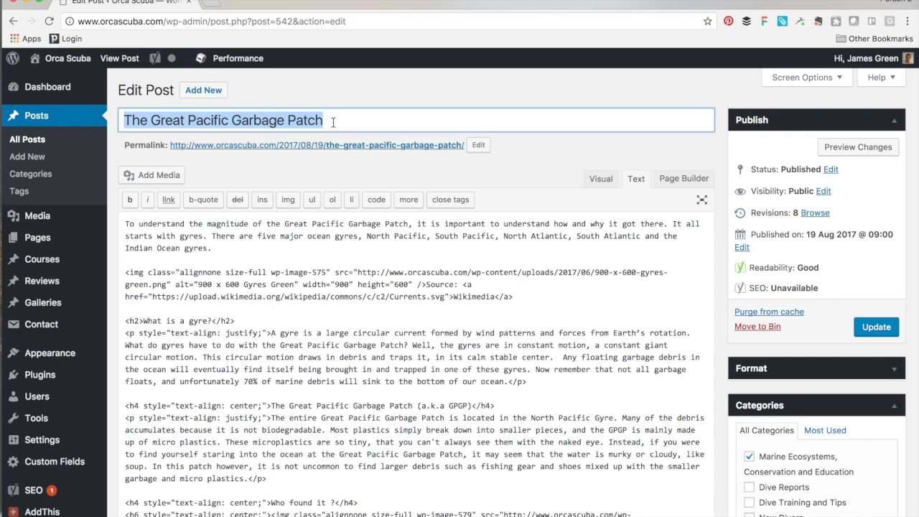
left_click(333, 122)
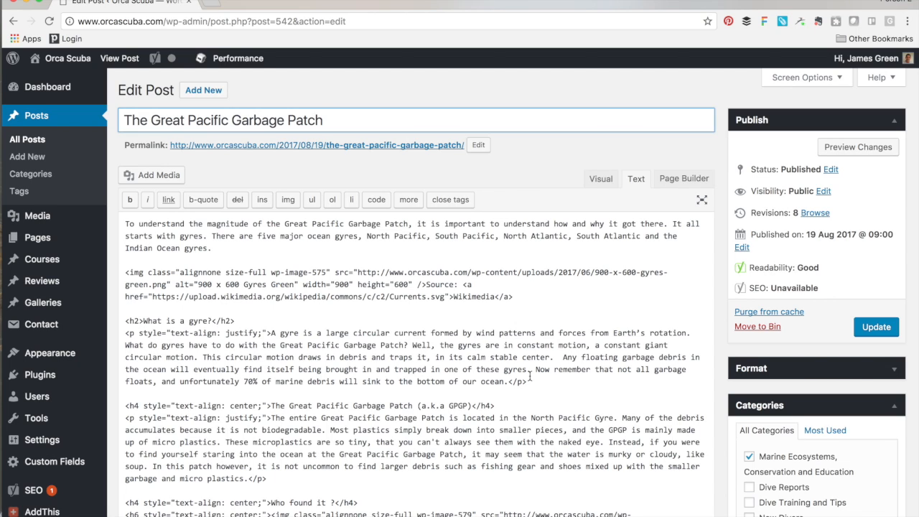
left_click(237, 320)
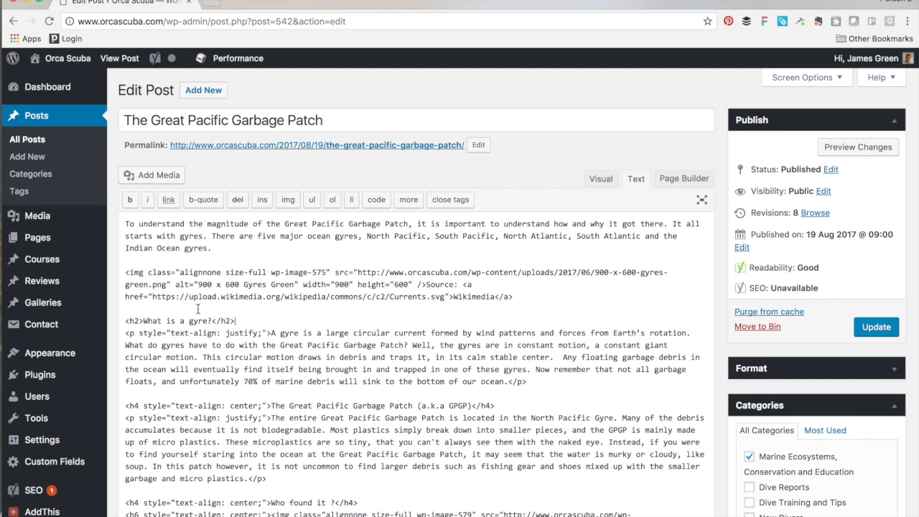
left_click(232, 249)
Step: Remove the justified <p> opening and closing tags from the paragraph under "What is a gyre?"
left_click_drag(271, 333, 122, 333)
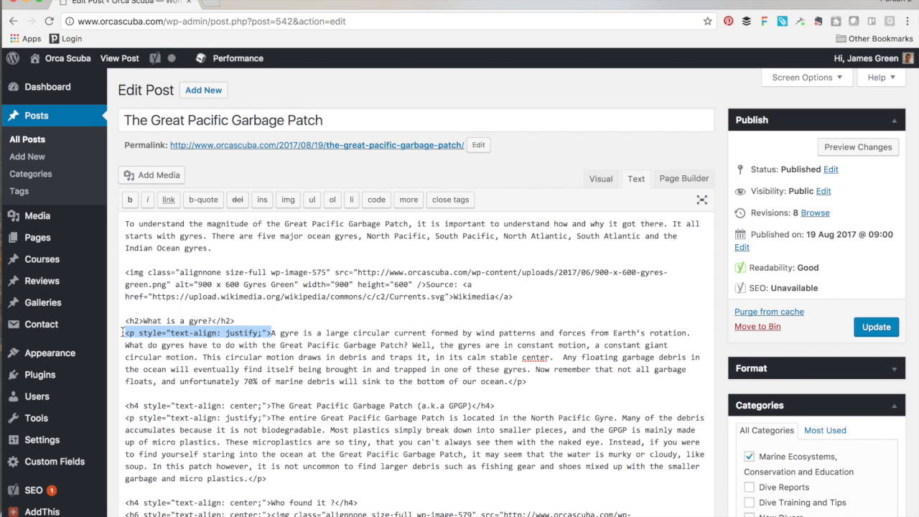
key("BackSpace")
left_click_drag(346, 381, 327, 381)
key("BackSpace")
Step: Correct "center" to "centre" in the paragraph under the "What is a gyre?" heading
scroll(238, 391, "down", 2)
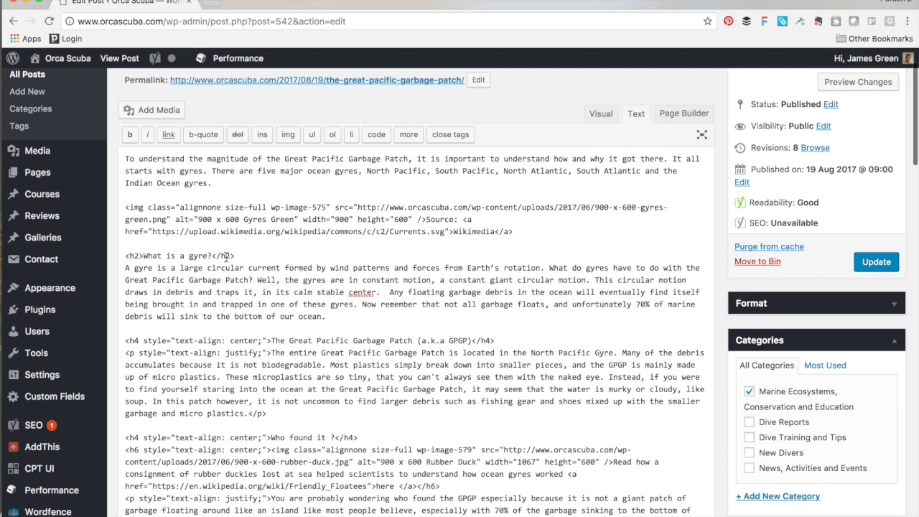
left_click(372, 292)
key("BackSpace")
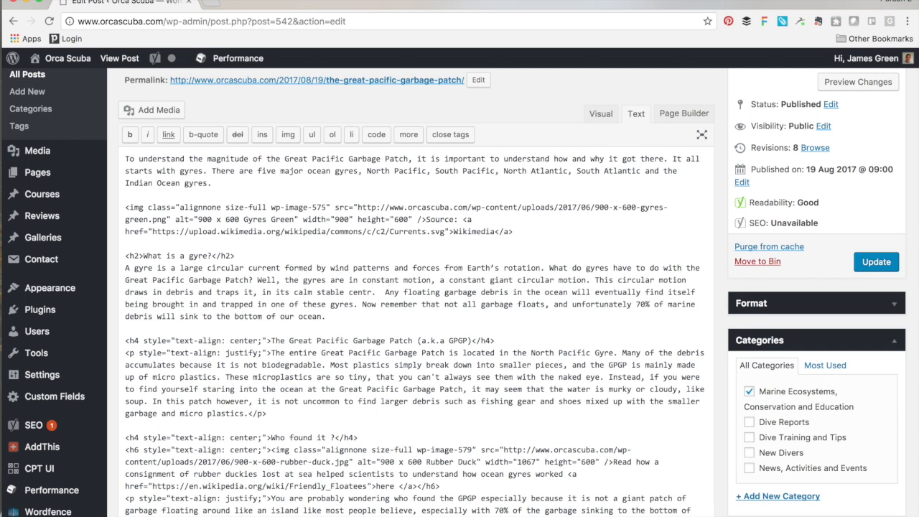
type("e")
left_click(342, 317)
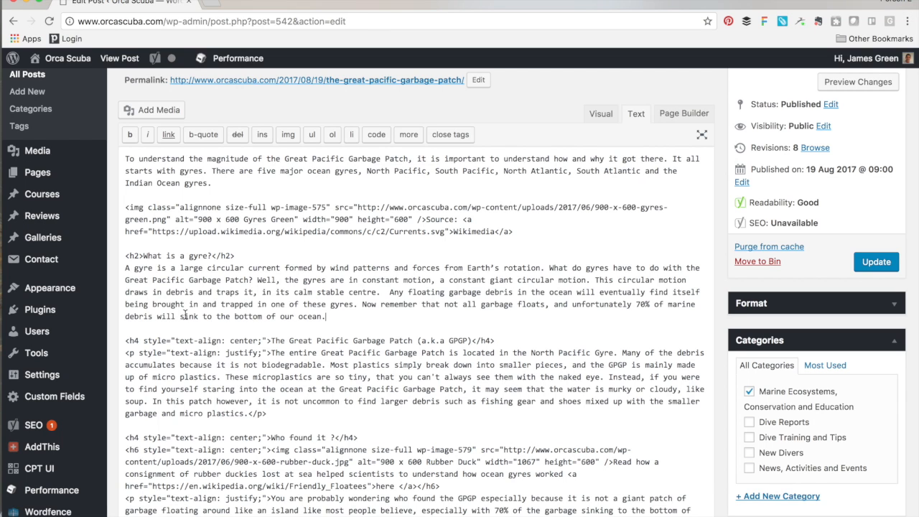
scroll(186, 316, "down", 1)
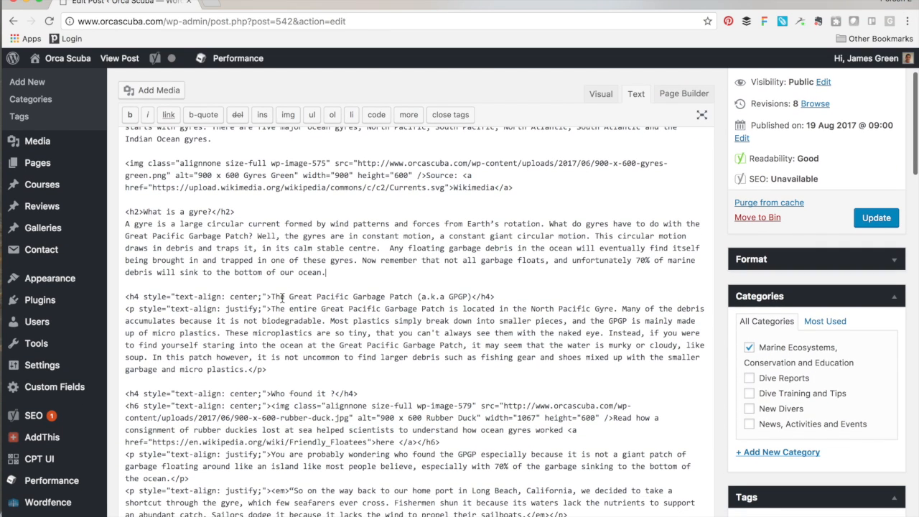
Step: Convert the centred <h4> "The Great Pacific Garbage Patch" heading to a plain <h2> and correct its abbreviation to "a.k.a."
left_click_drag(267, 296, 135, 297)
type("2")
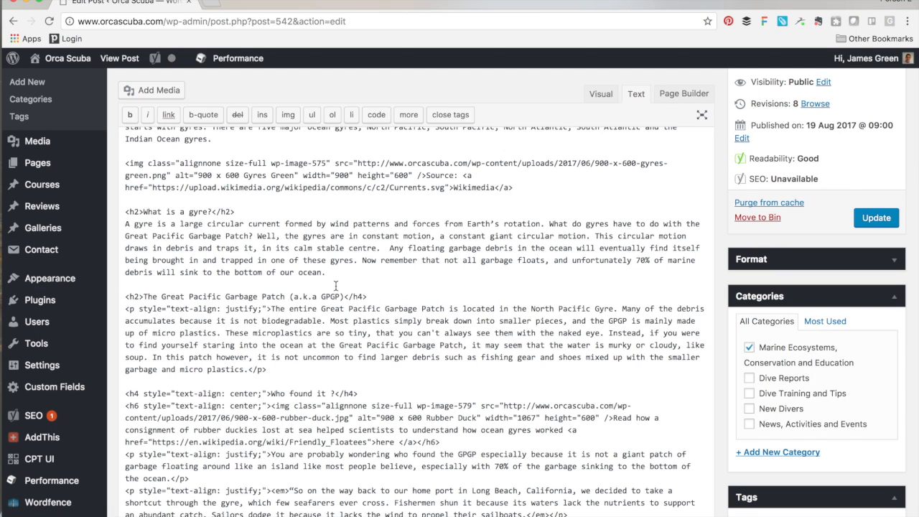
left_click(361, 296)
key("BackSpace")
type("2")
left_click(316, 296)
type(".")
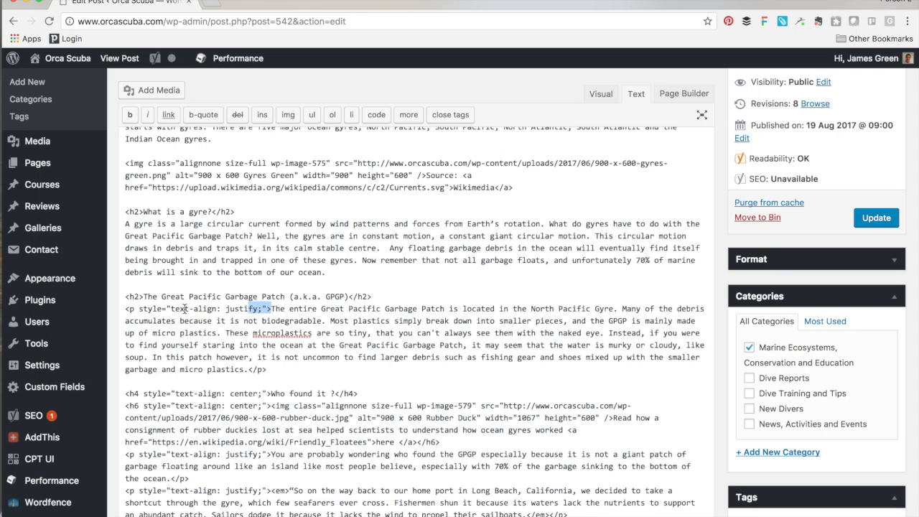
Step: Remove the justified <p> opening and closing tags from the paragraph under "The Great Pacific Garbage Patch" heading
left_click_drag(271, 308, 120, 310)
key("BackSpace")
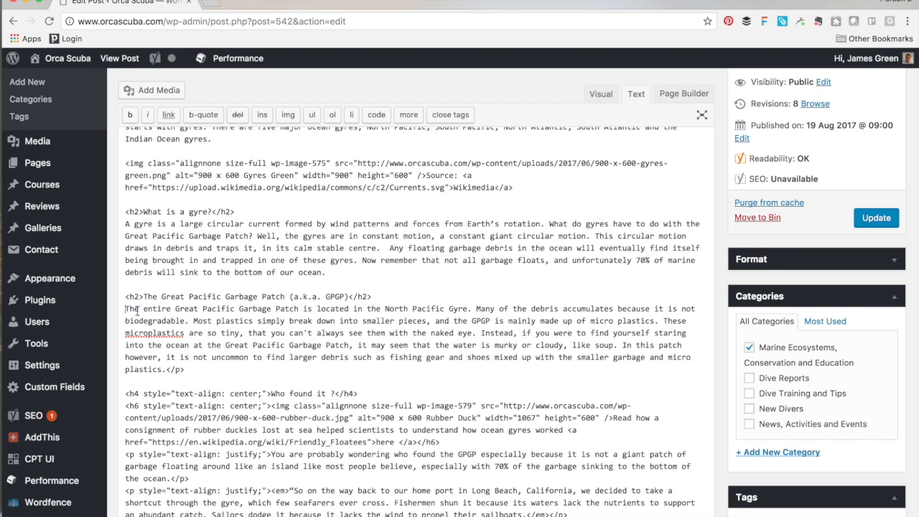
left_click(187, 369)
key("BackSpace")
key("BackSpace")
key("BackSpace")
Step: Convert the centred <h4> "Who found it ?" heading to a plain <h2> heading
scroll(250, 355, "down", 3)
scroll(250, 356, "down", 2)
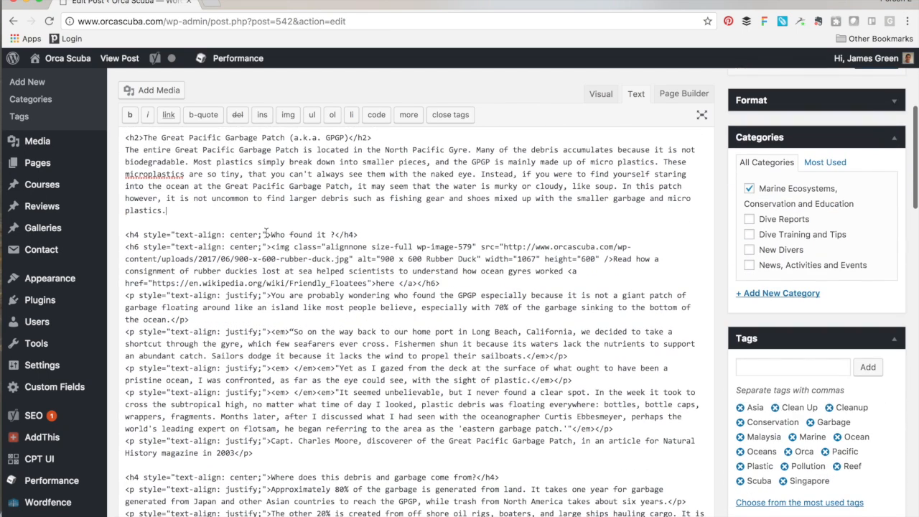
left_click_drag(266, 234, 133, 235)
type("2")
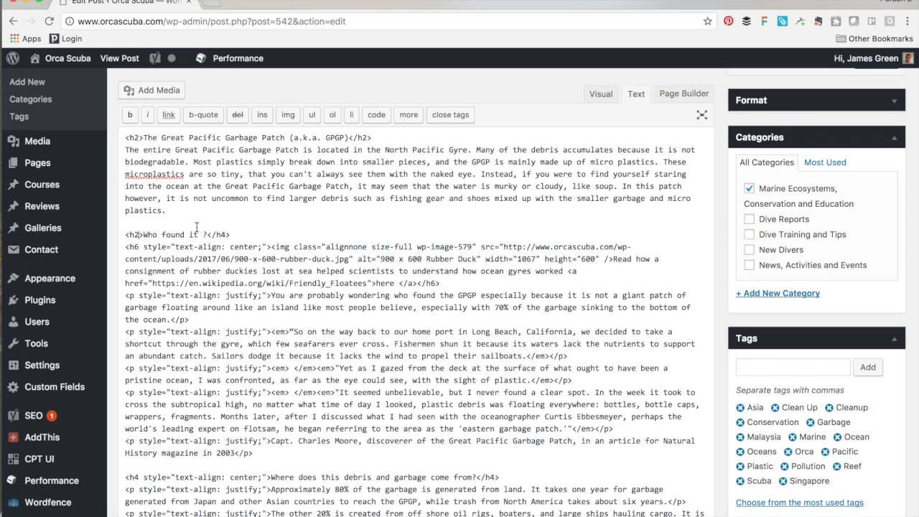
left_click(229, 235)
key("BackSpace")
key("BackSpace")
type("2")
Step: Replace "it" in the "Who found it ?" heading with "The Great Pacific Garbage Patch" copied from the heading above
left_click_drag(285, 138, 143, 139)
key("super+c")
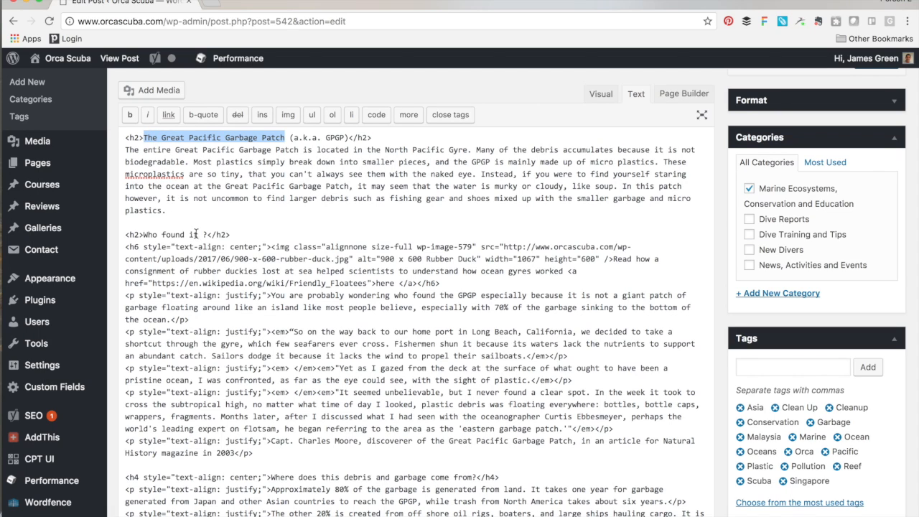
left_click_drag(204, 235, 188, 235)
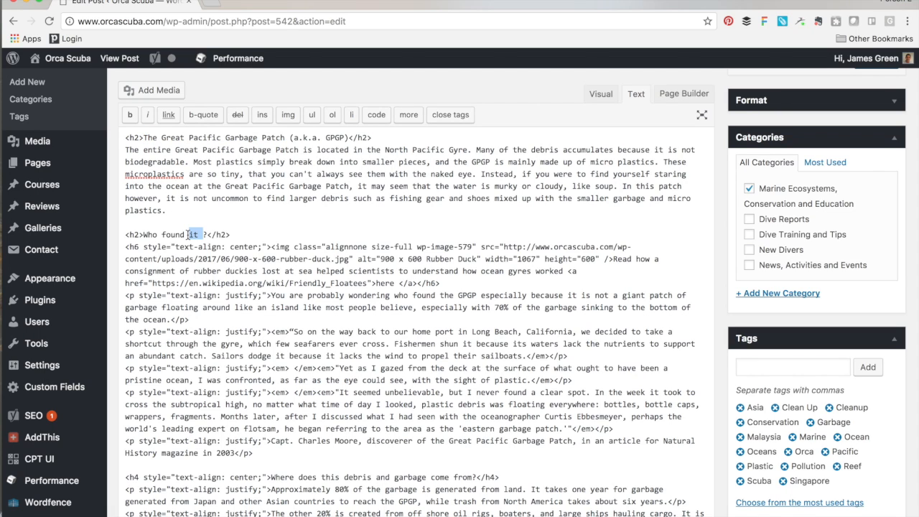
key("super+v")
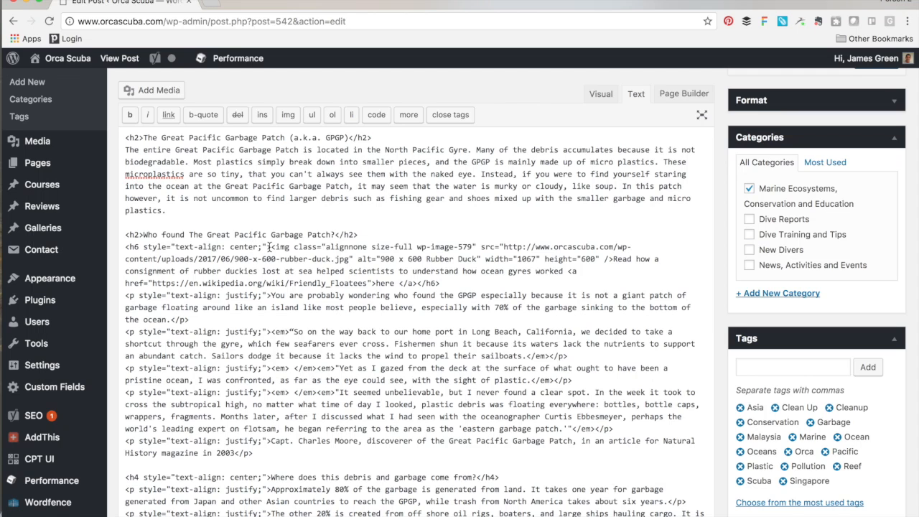
Step: Remove the centred <h6> tags around the rubber duck image and caption, and separate the caption with blank lines above and below
left_click_drag(270, 247, 123, 247)
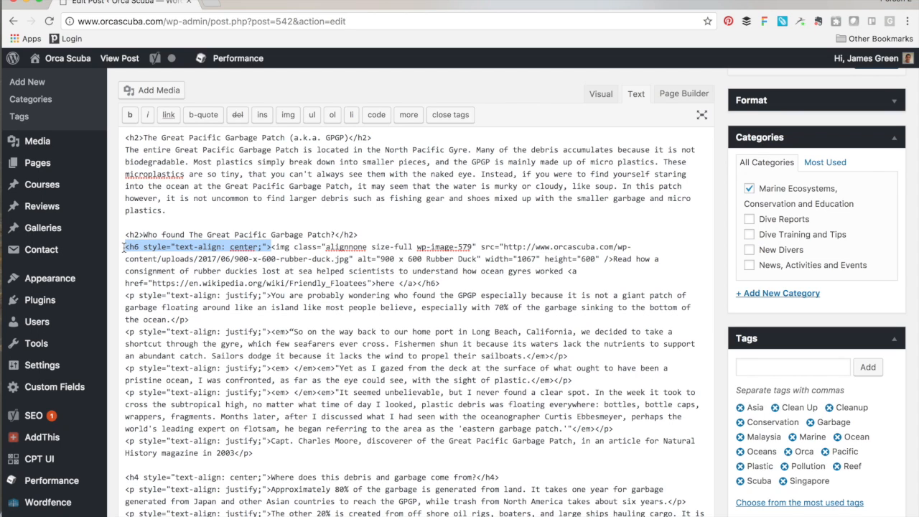
key("BackSpace")
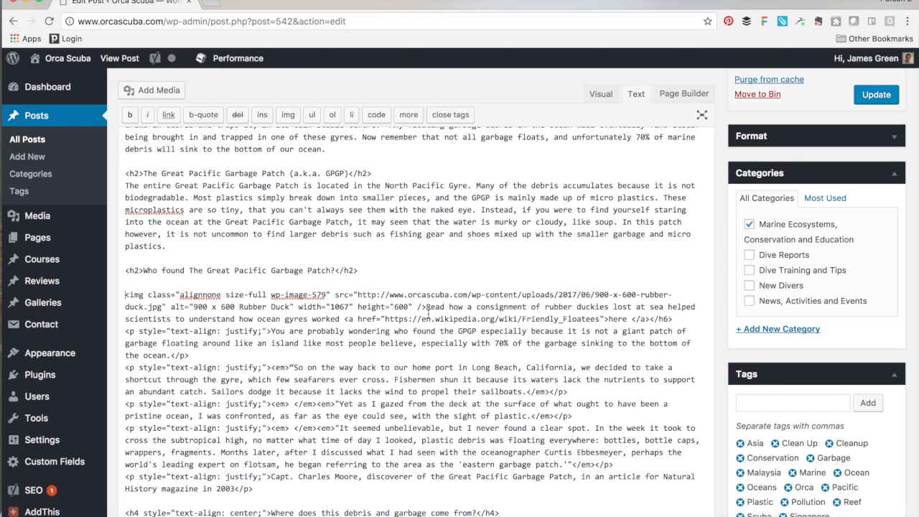
left_click(426, 307)
key("Return")
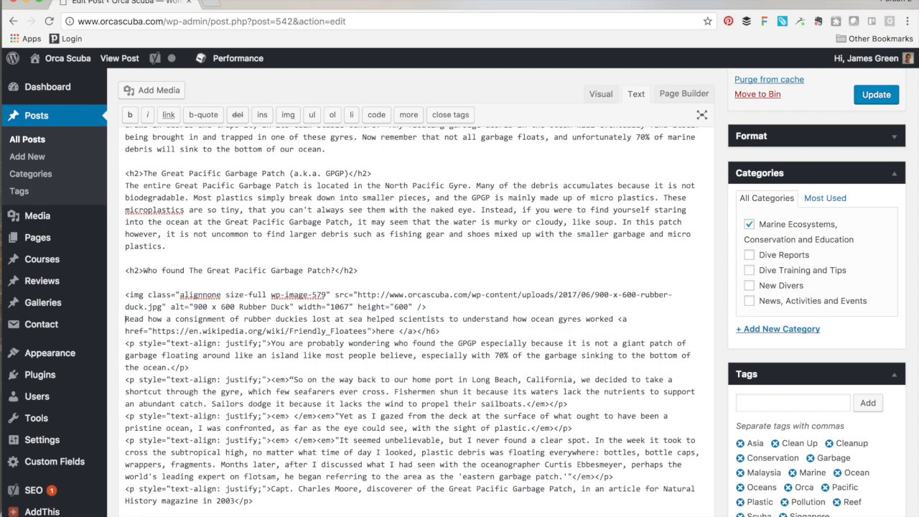
key("Return")
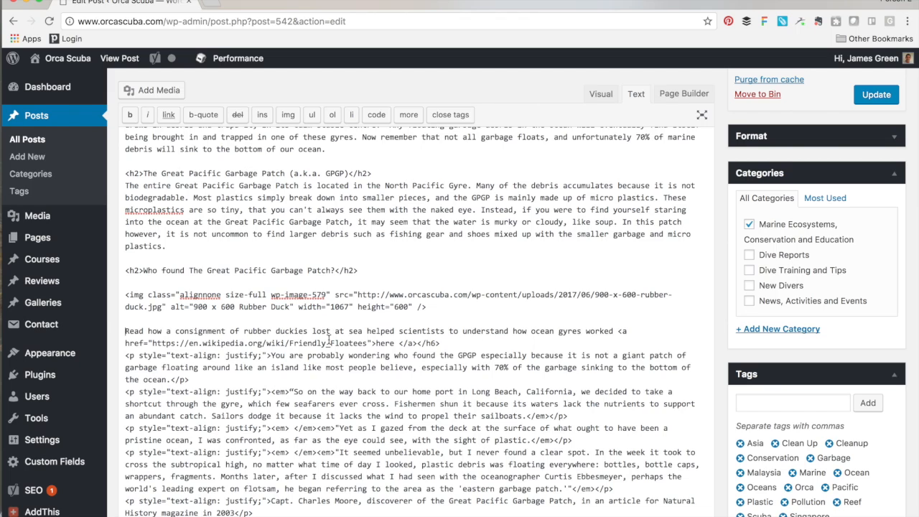
left_click_drag(440, 344, 418, 344)
key("BackSpace")
key("Return")
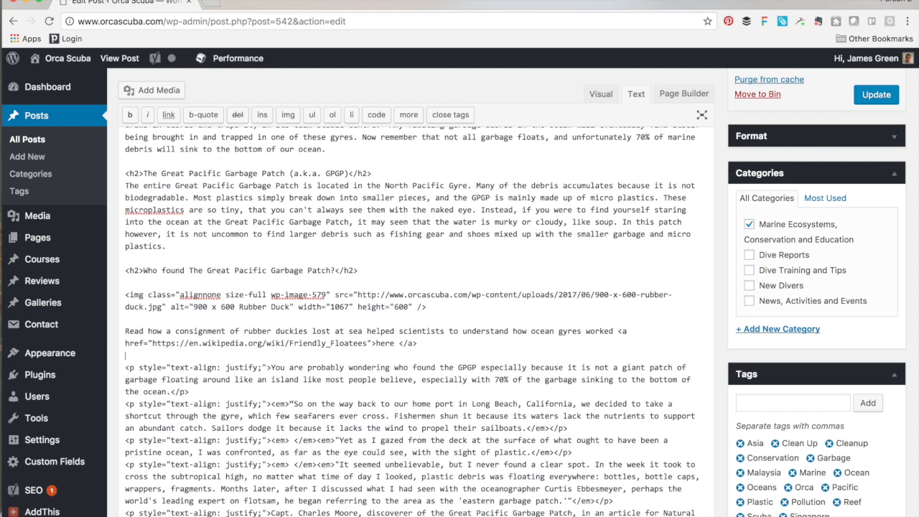
Step: Remove the stray space after "here" in the caption's link and cut the Wikipedia URL out of its href
left_click(400, 343)
key("BackSpace")
left_click_drag(415, 343, 620, 329)
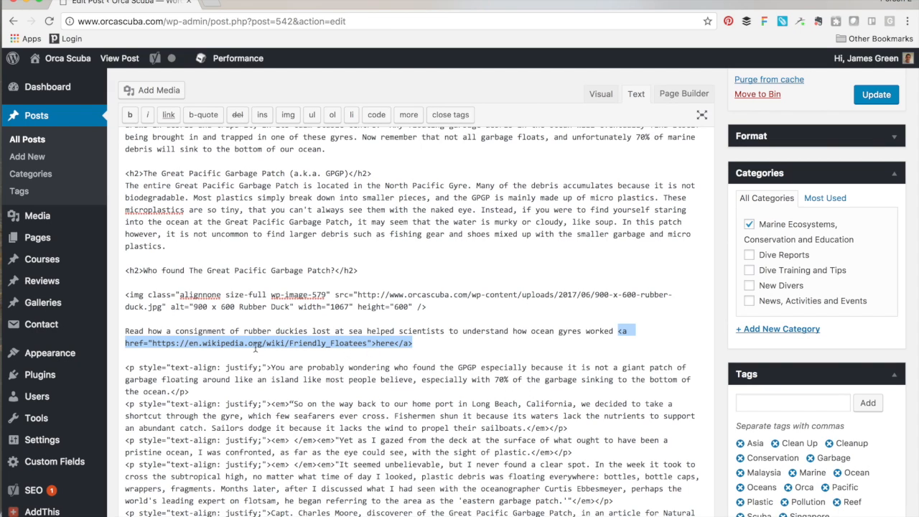
left_click(153, 343)
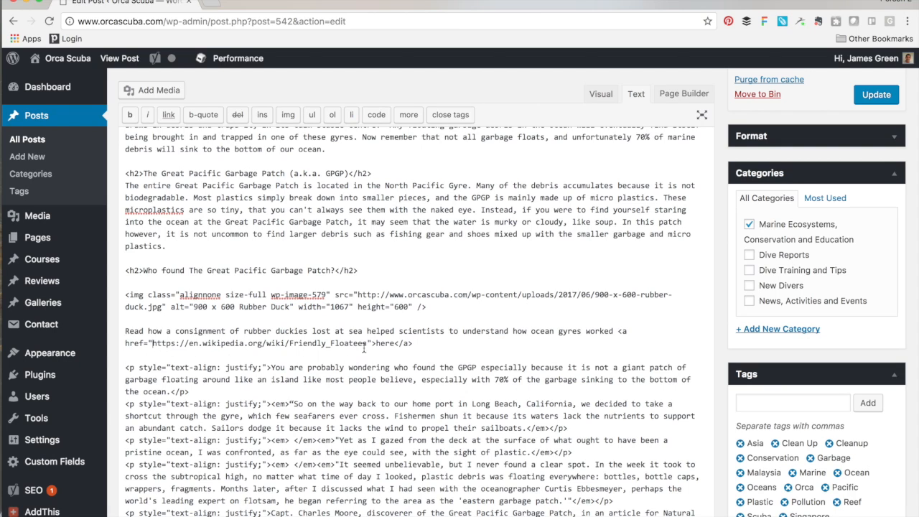
left_click_drag(367, 343, 153, 343)
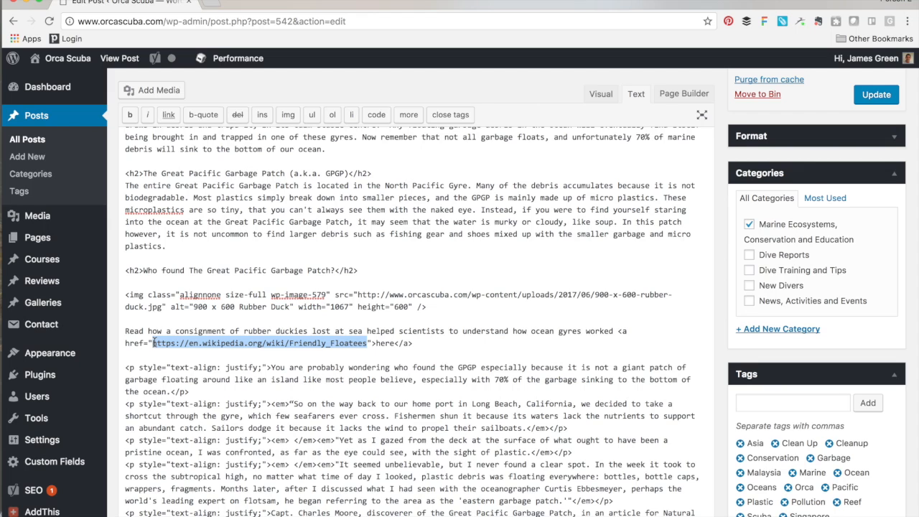
key("BackSpace")
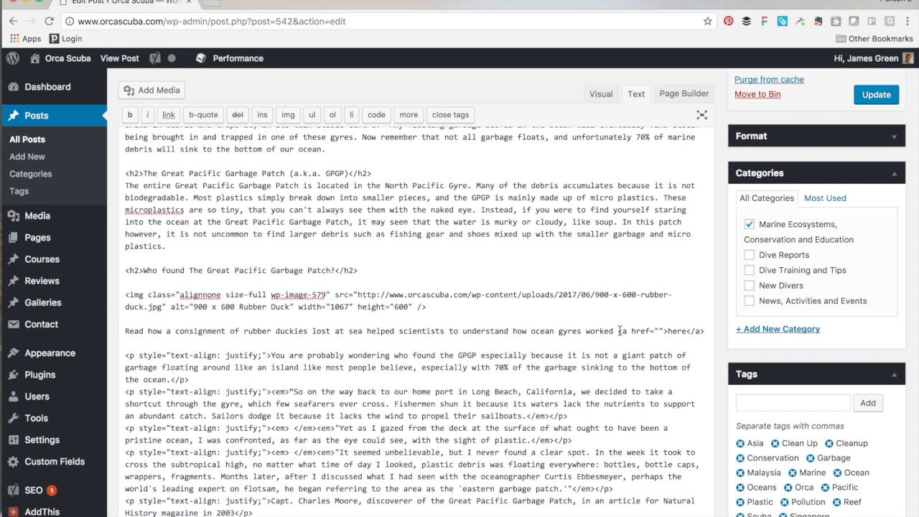
Step: Delete the emptied "here" link so the rubber duckies caption ends with "worked."
left_click_drag(615, 331, 667, 331)
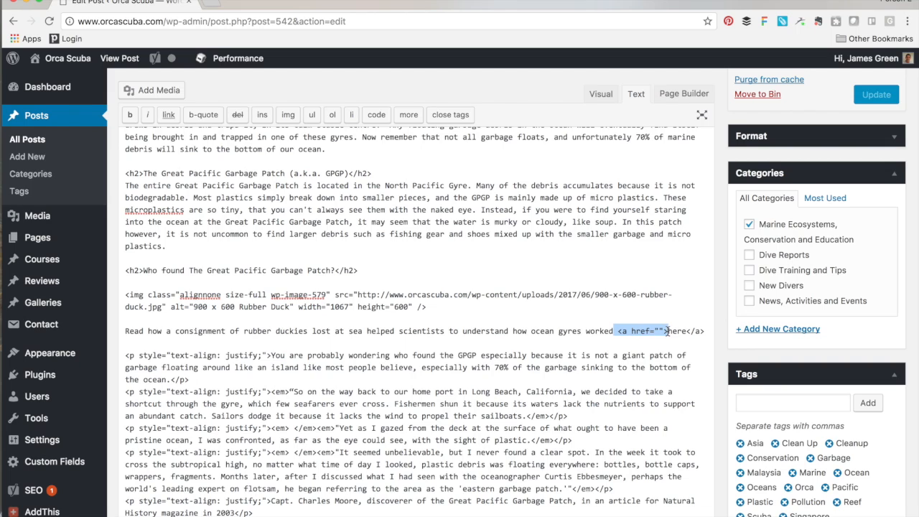
key("ctrl+x")
left_click_drag(650, 331, 614, 332)
key("ctrl+x")
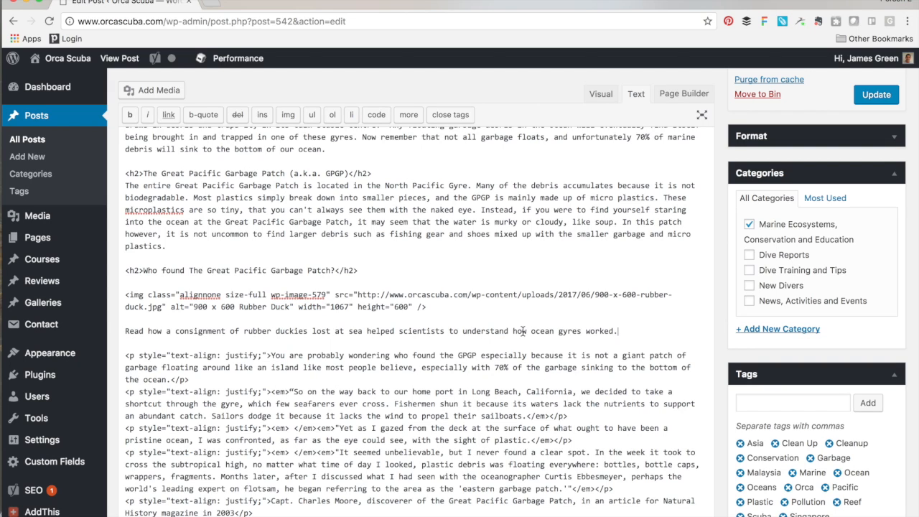
left_click_drag(618, 331, 309, 320)
triple_click(271, 334)
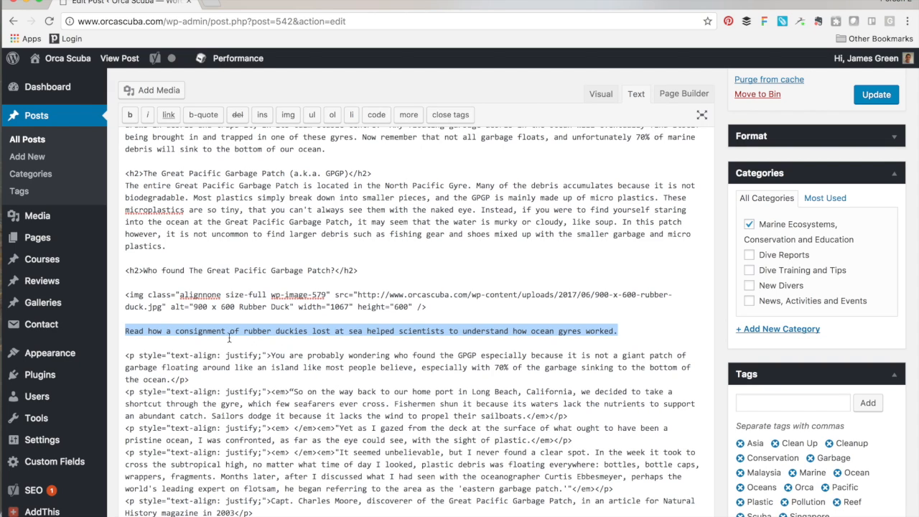
left_click(167, 119)
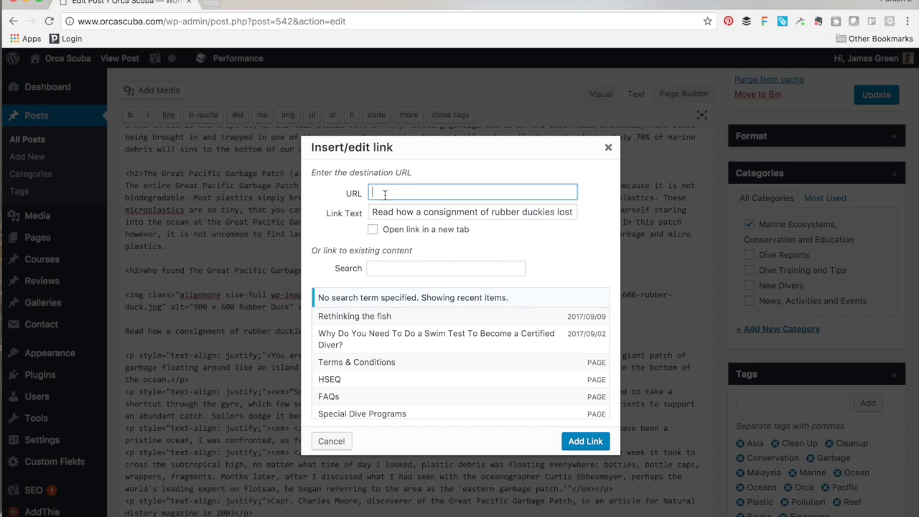
key("super+v")
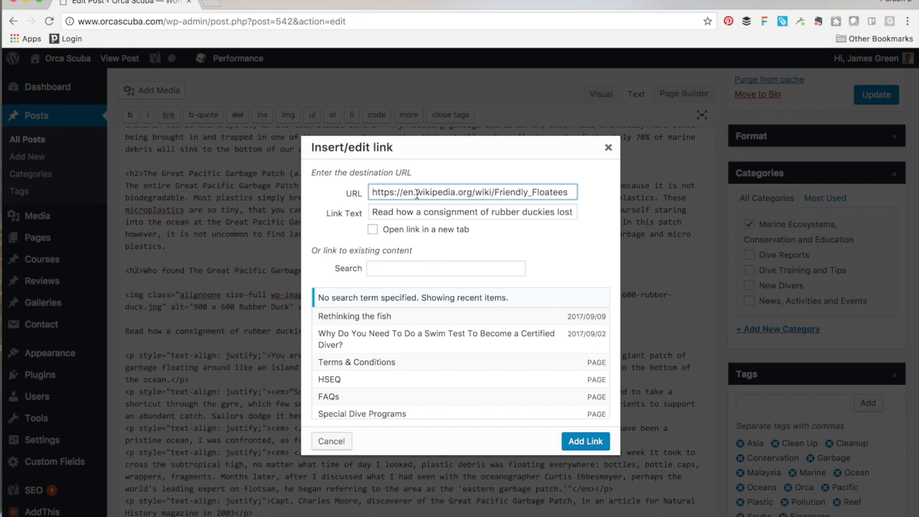
left_click(372, 231)
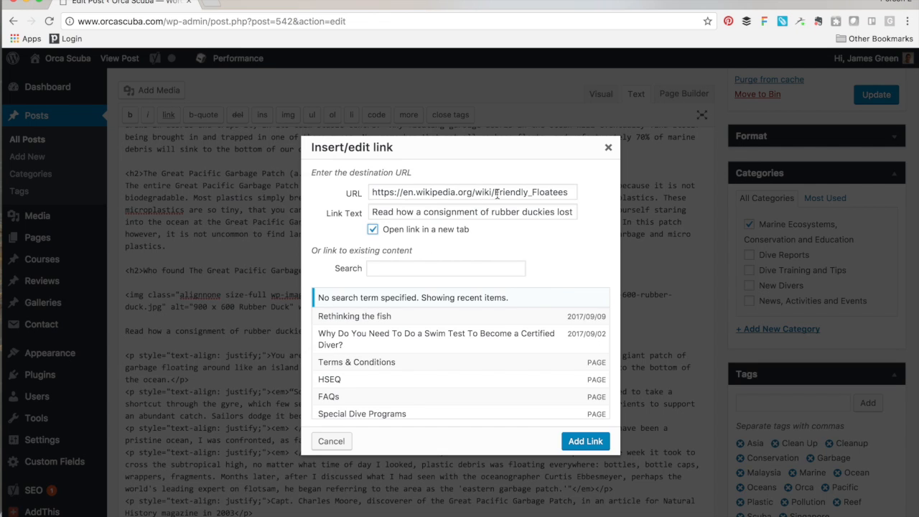
left_click(586, 439)
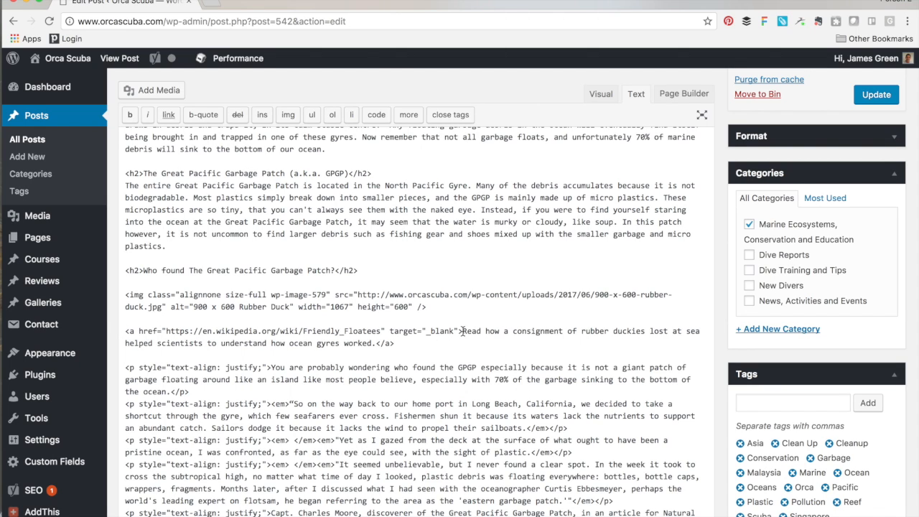
left_click_drag(464, 331, 120, 332)
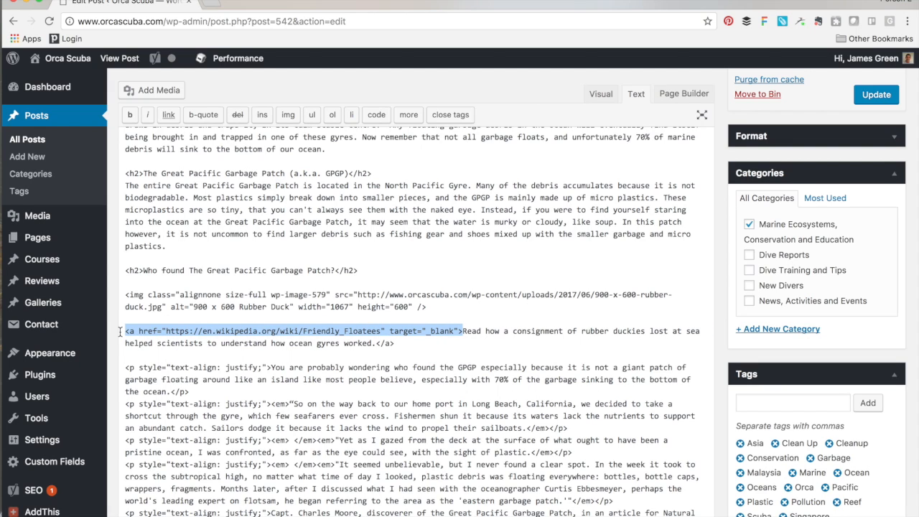
left_click(463, 331)
left_click_drag(463, 331, 396, 343)
left_click(412, 357)
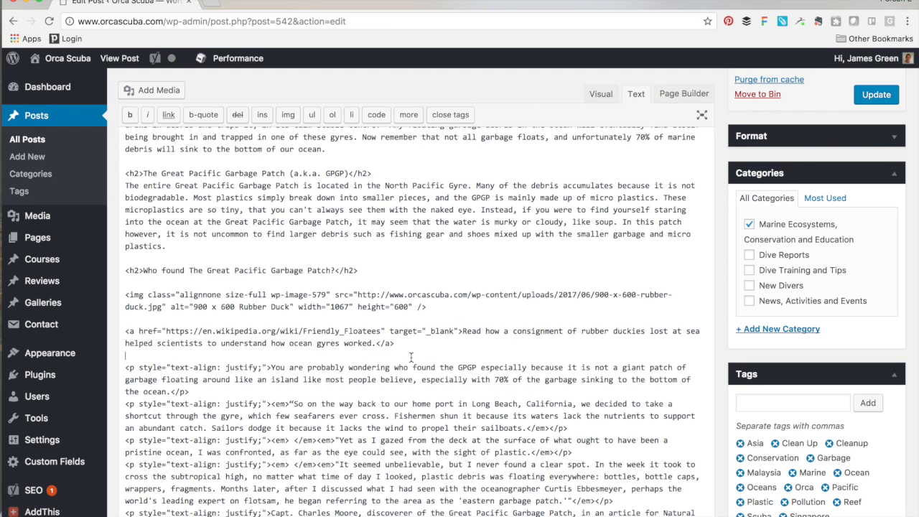
Step: Remove the justified <p> tags from the "You are probably wondering" paragraph and add a blank line below it
scroll(411, 357, "down", 2)
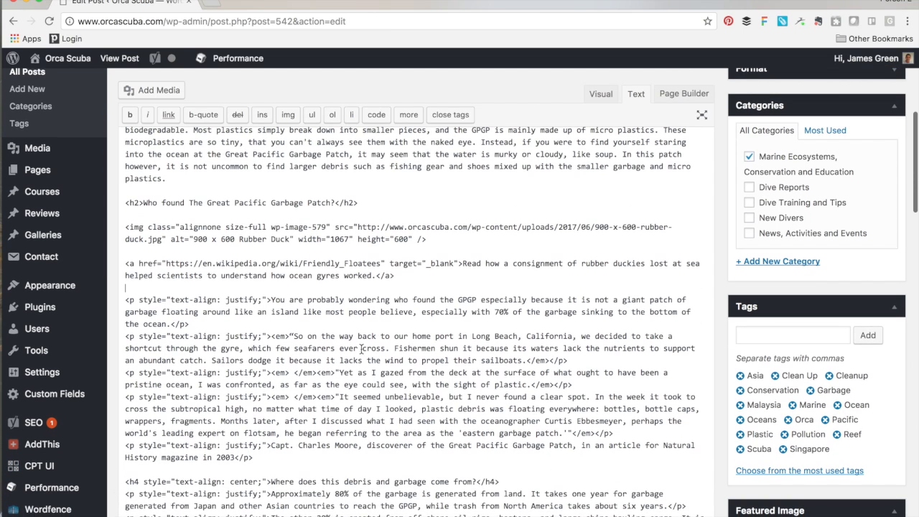
left_click_drag(271, 300, 122, 299)
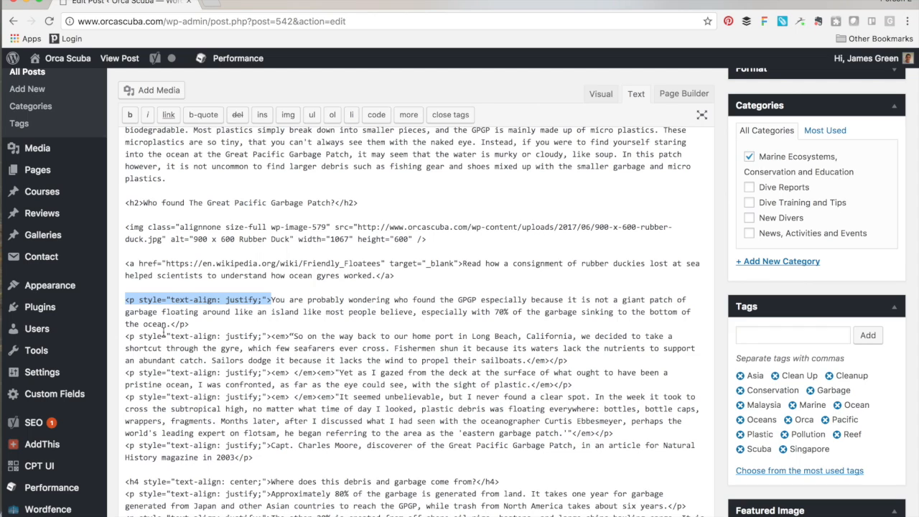
key("BackSpace")
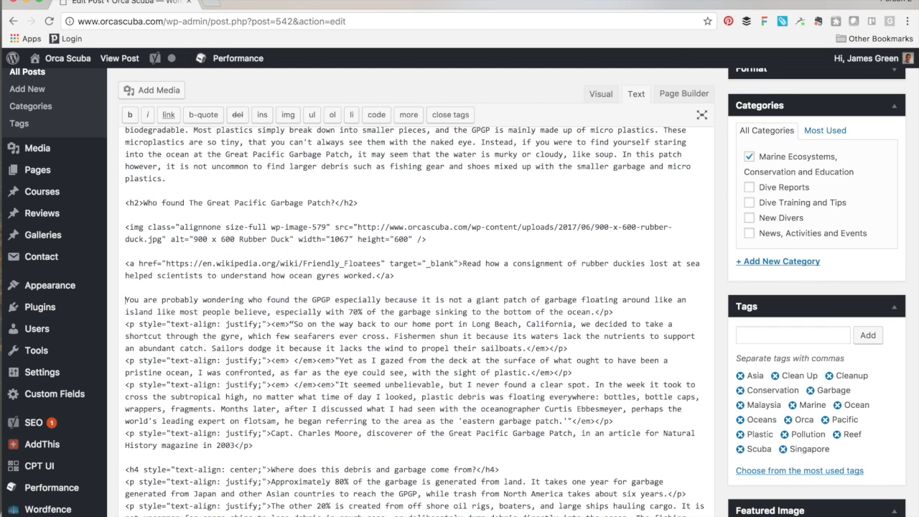
left_click_drag(614, 311, 594, 312)
key("BackSpace")
key("Return")
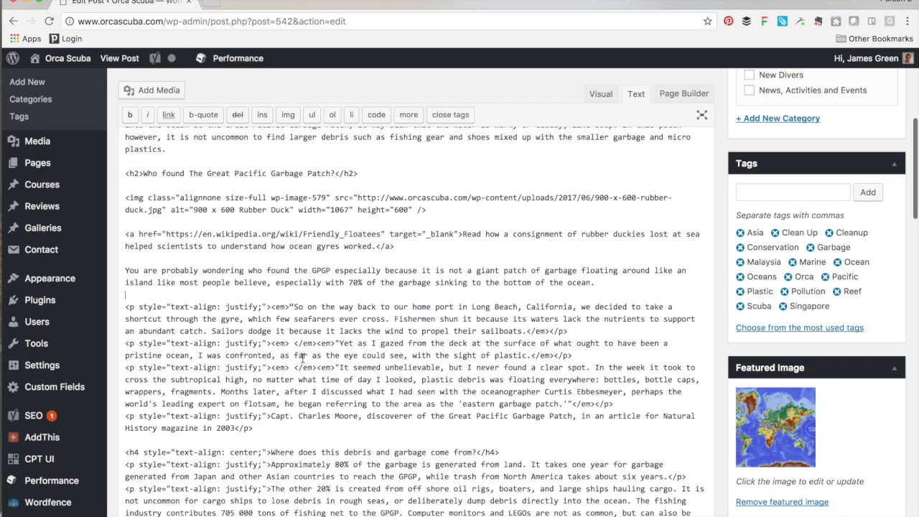
Step: Remove the <p> tags and opening quotation mark from the "So on the way back" quote, adding a blank line below it
left_click_drag(270, 307, 126, 306)
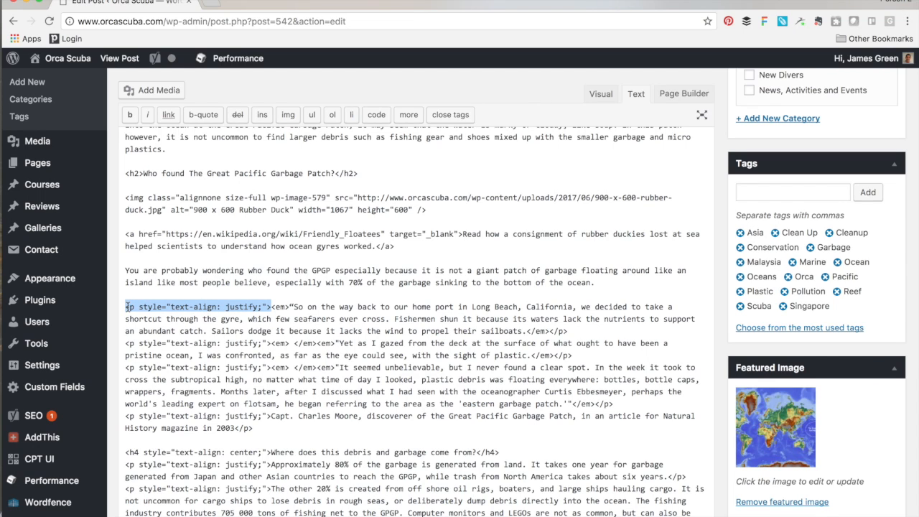
key("BackSpace")
left_click_drag(405, 332, 388, 332)
key("Return")
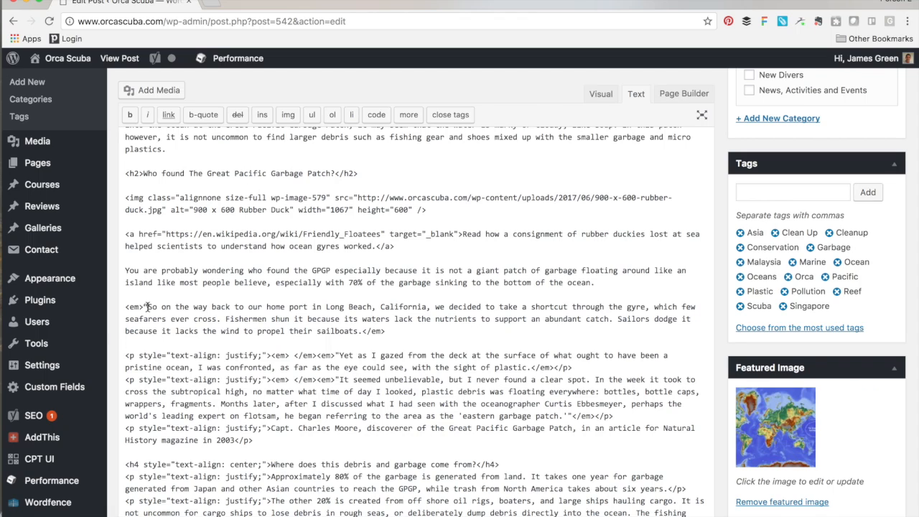
key("BackSpace")
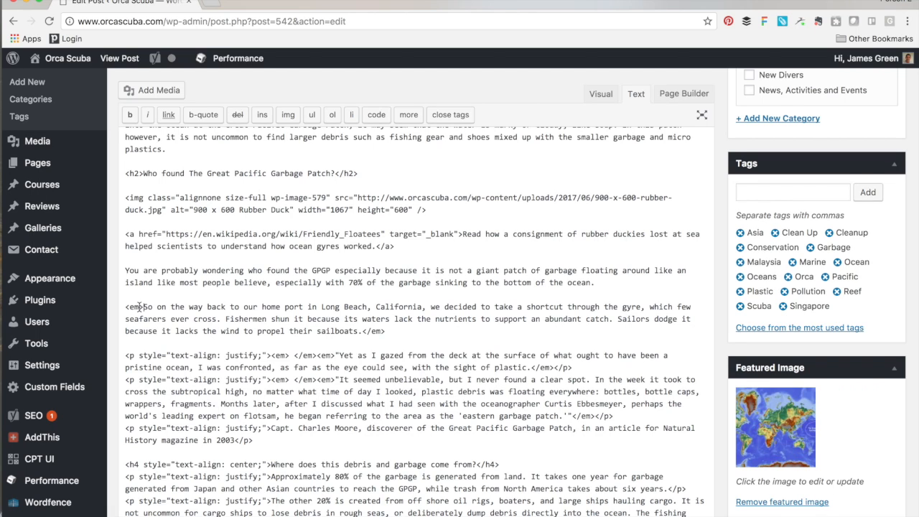
Step: Strip the <em> tags from the "So on the way back" quote and reapply italics to the whole passage
left_click_drag(394, 331, 363, 331)
key("BackSpace")
left_click_drag(144, 307, 118, 311)
key("BackSpace")
left_click_drag(373, 331, 133, 302)
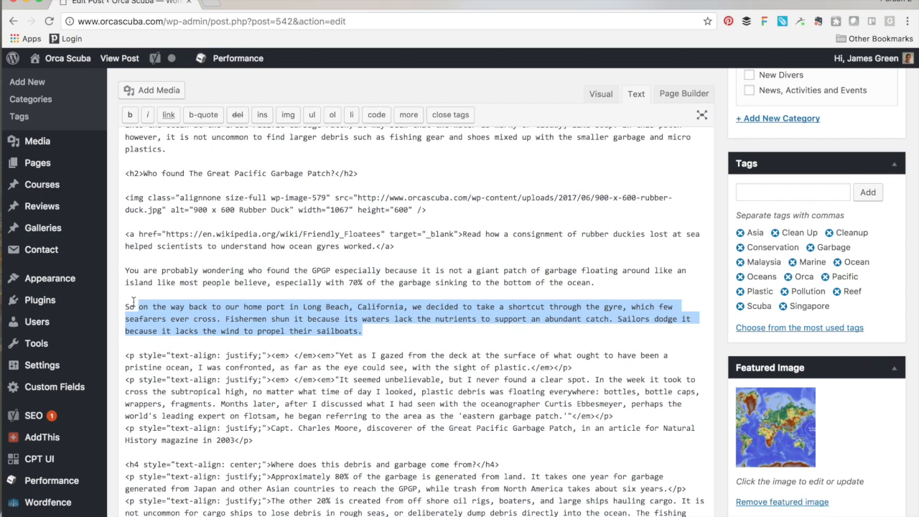
left_click(149, 117)
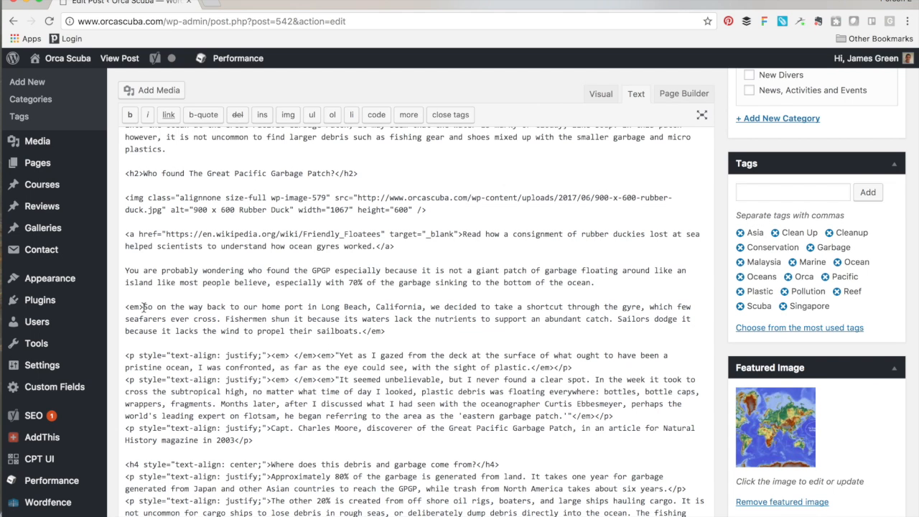
Step: Update the Great Pacific Garbage Patch post and open its live page
scroll(720, 250, "up", 3)
scroll(719, 250, "up", 4)
left_click(883, 147)
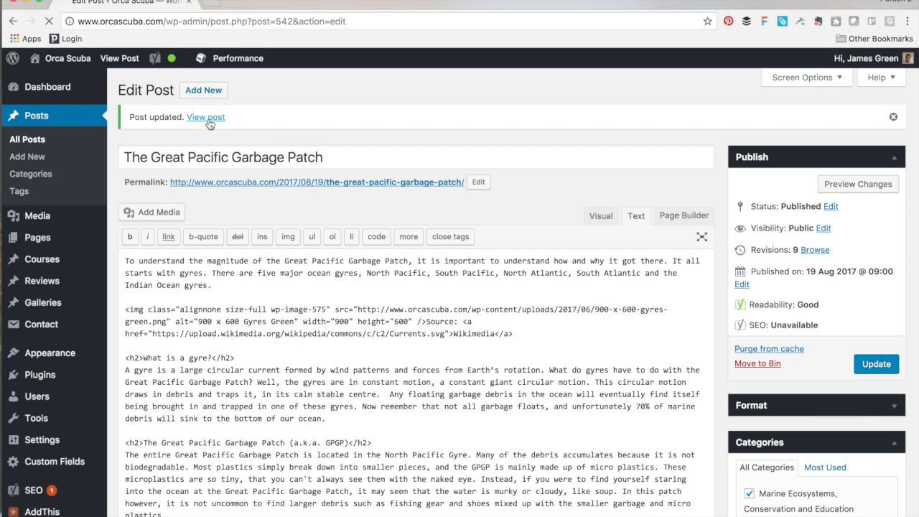
left_click(207, 118)
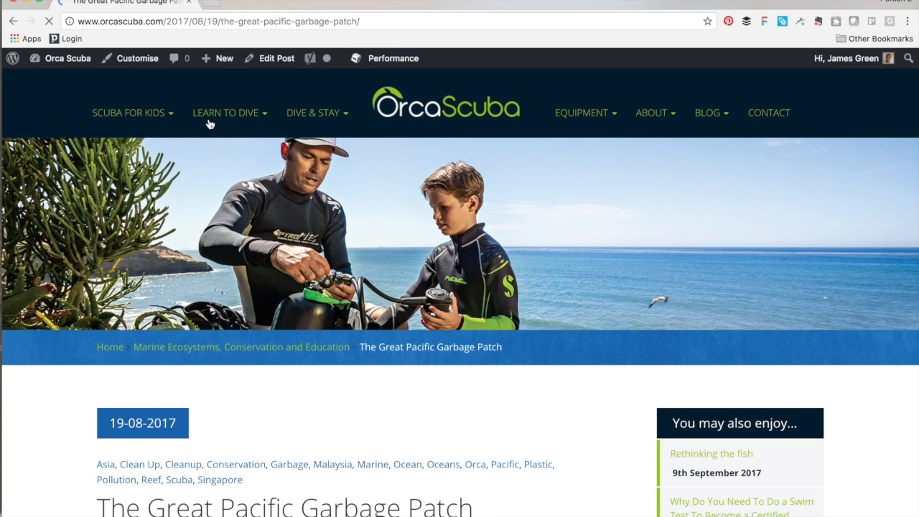
Step: Examine the live post's headings, rubber duckies caption link and italic quote paragraphs, including the attribution line
scroll(472, 417, "down", 20)
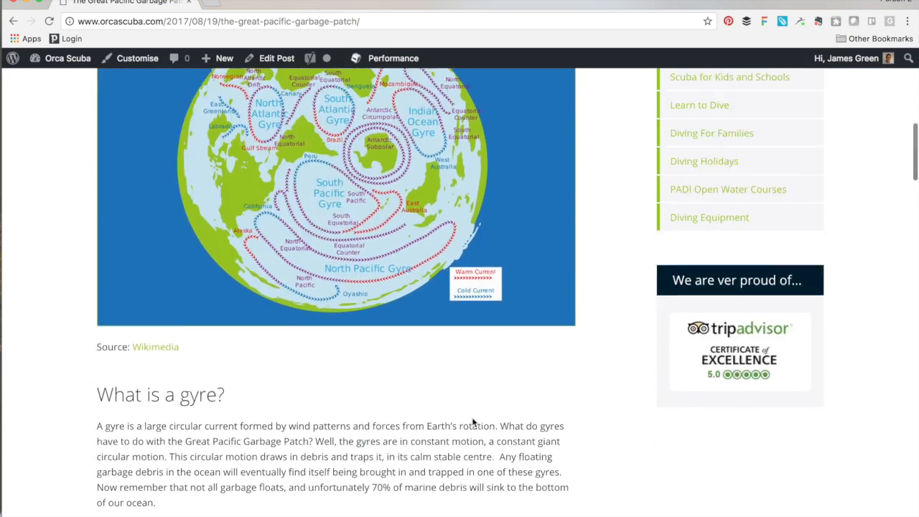
scroll(471, 417, "down", 3)
scroll(472, 420, "up", 6)
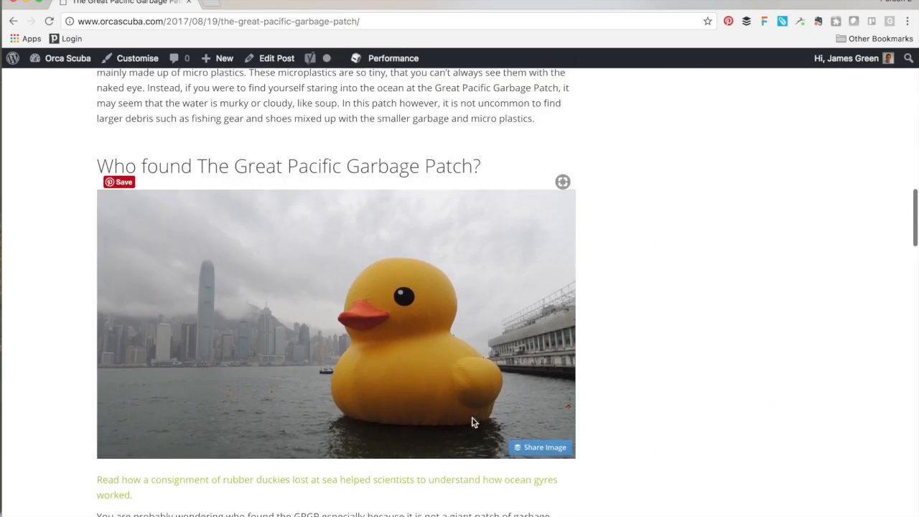
scroll(472, 418, "down", 4)
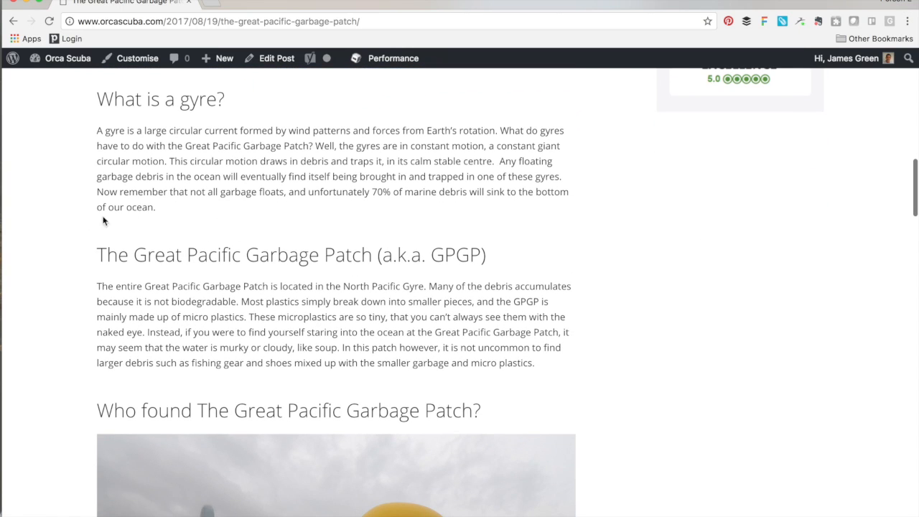
scroll(268, 352, "down", 10)
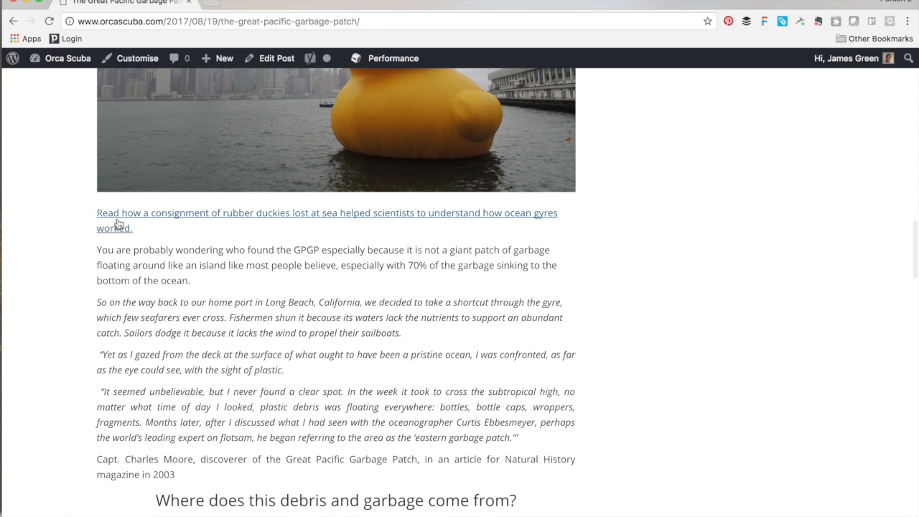
scroll(75, 344, "down", 2)
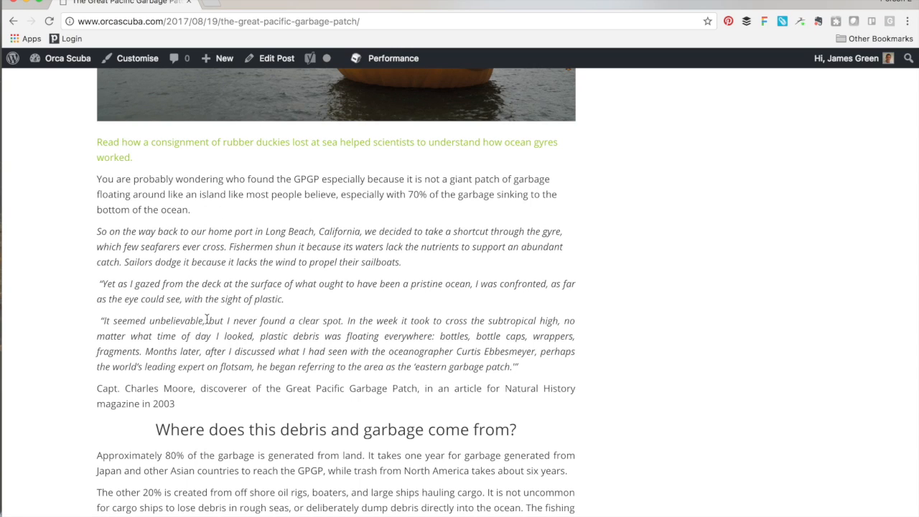
left_click_drag(98, 231, 534, 370)
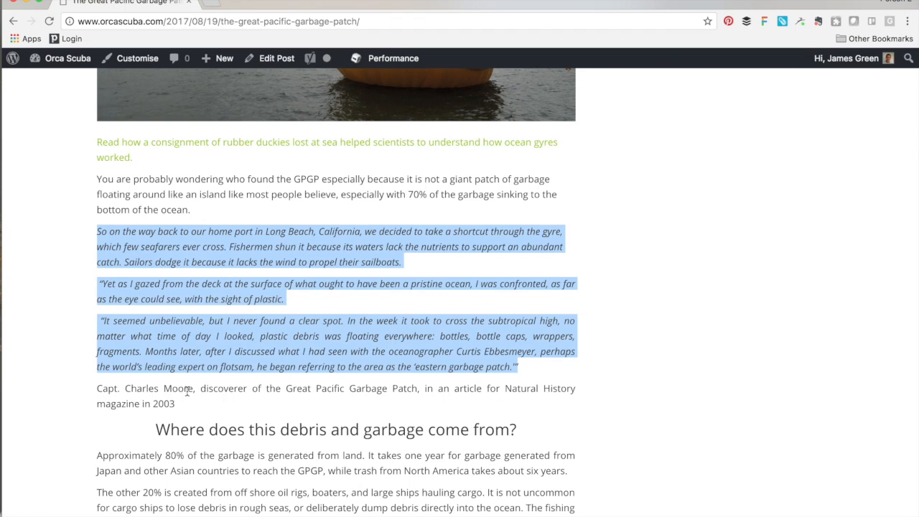
left_click(125, 227)
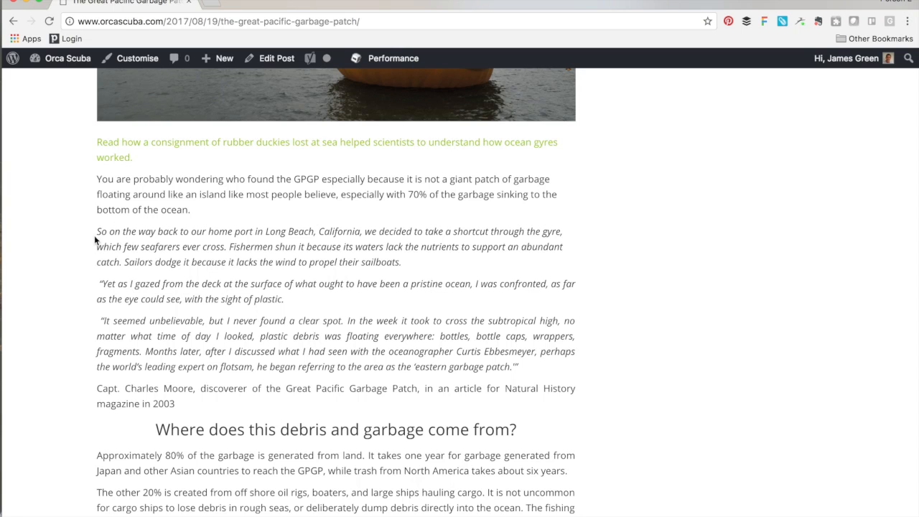
left_click_drag(98, 231, 314, 402)
left_click(314, 402)
Step: Reopen the post for editing and remove the <em> tags around the "So on the way back" paragraph
left_click(274, 61)
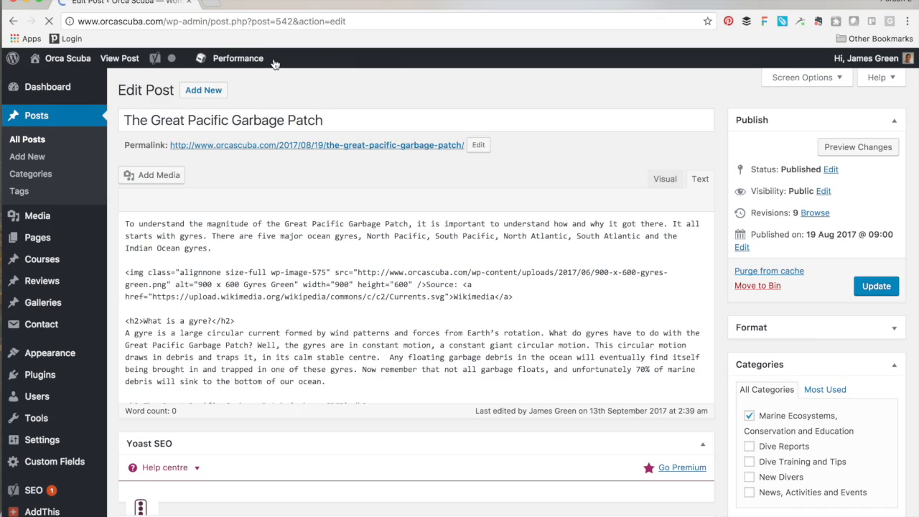
scroll(338, 308, "down", 1)
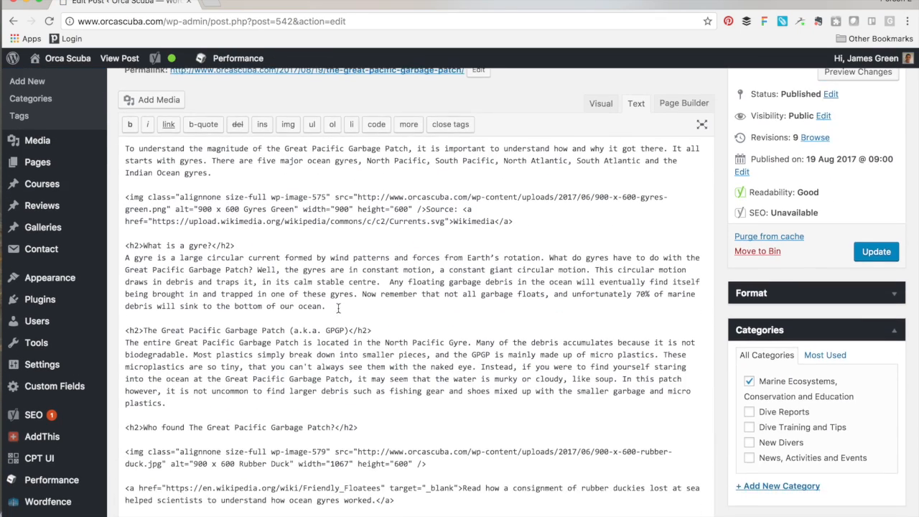
scroll(338, 309, "down", 1)
scroll(338, 308, "down", 4)
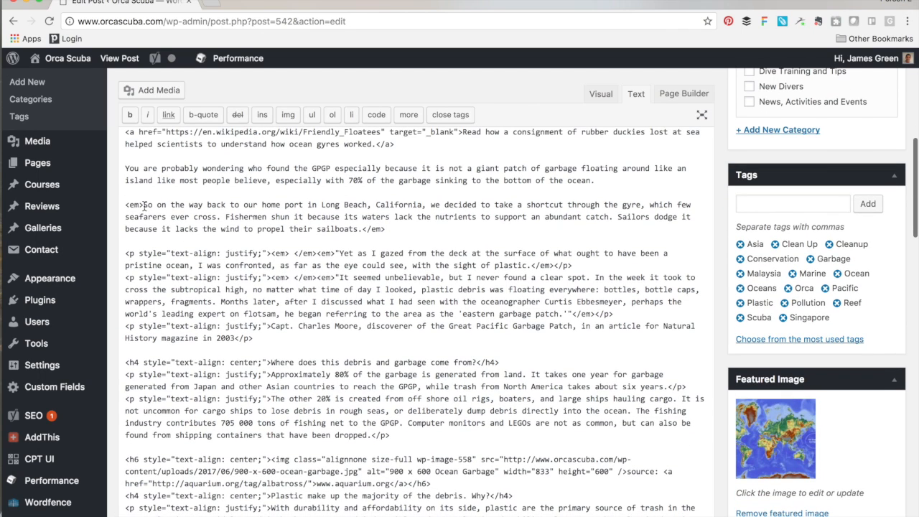
left_click_drag(144, 206, 112, 205)
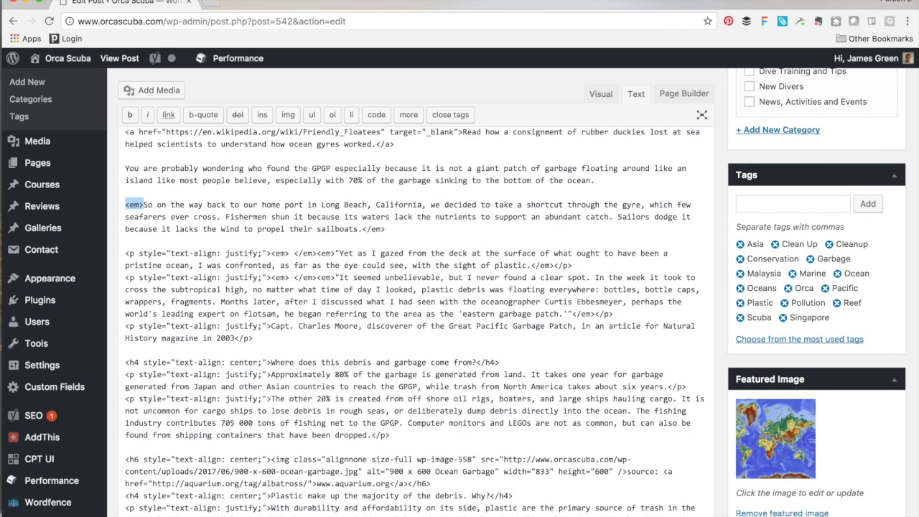
key("BackSpace")
left_click_drag(386, 229, 363, 229)
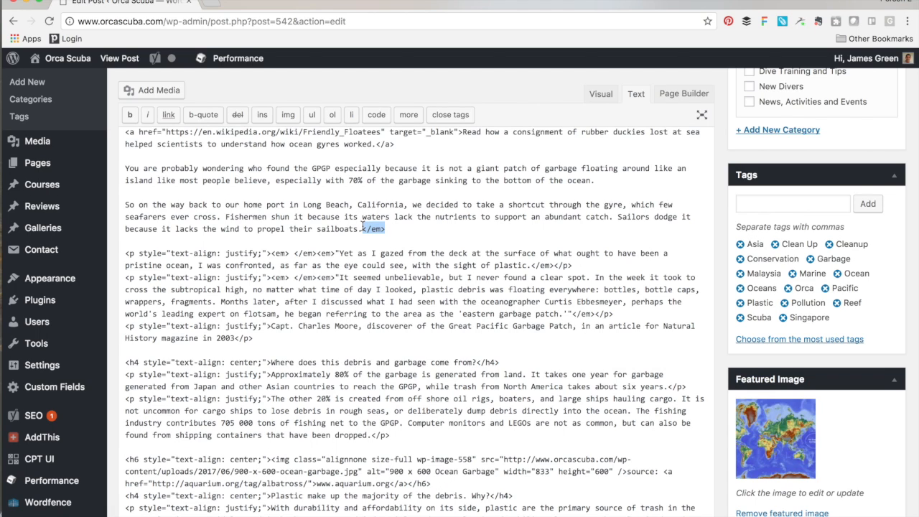
key("BackSpace")
Step: Remove the <p> and <em> tags and the opening quotation mark from the "Yet as I gazed" paragraph
left_click_drag(340, 252, 121, 253)
key("BackSpace")
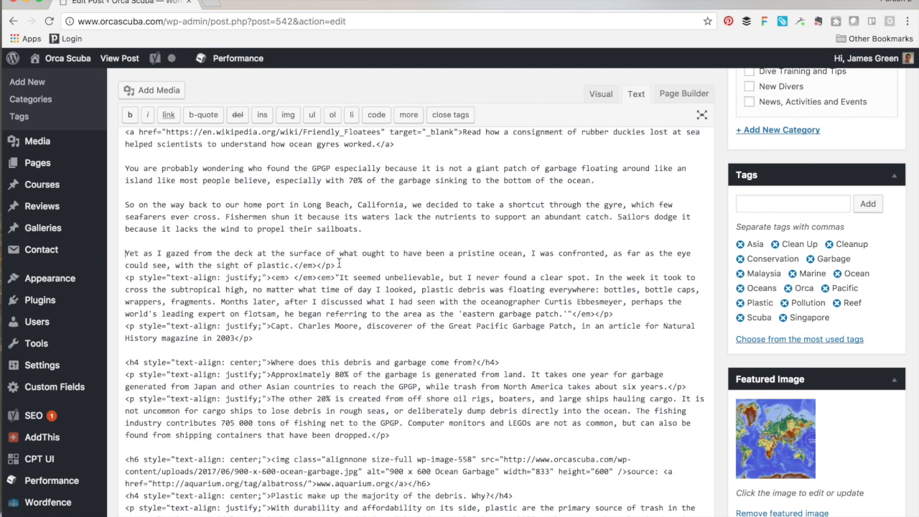
left_click_drag(339, 265, 295, 265)
key("BackSpace")
Step: Strip the <p> and <em> tags and double quotation marks from the "It seemed unbelievable" paragraph, adding a blank line above it
left_click_drag(340, 278, 123, 277)
key("BackSpace")
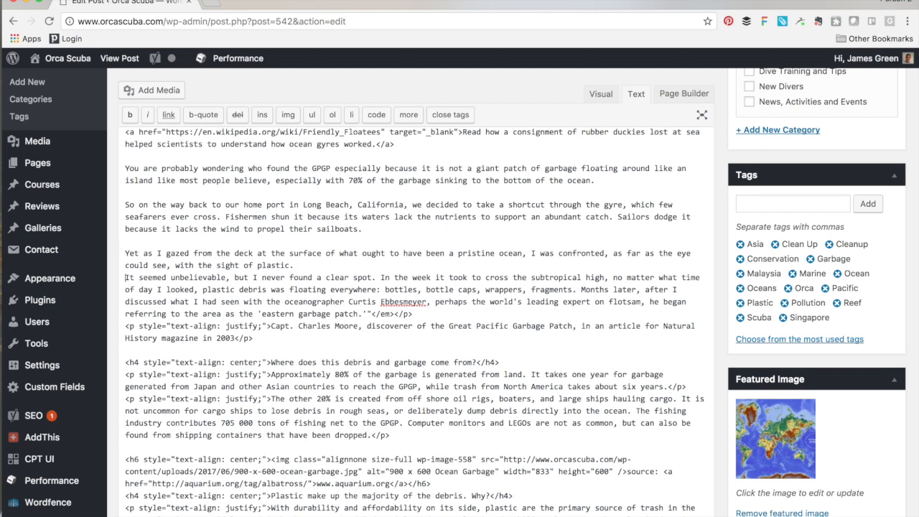
key("Return")
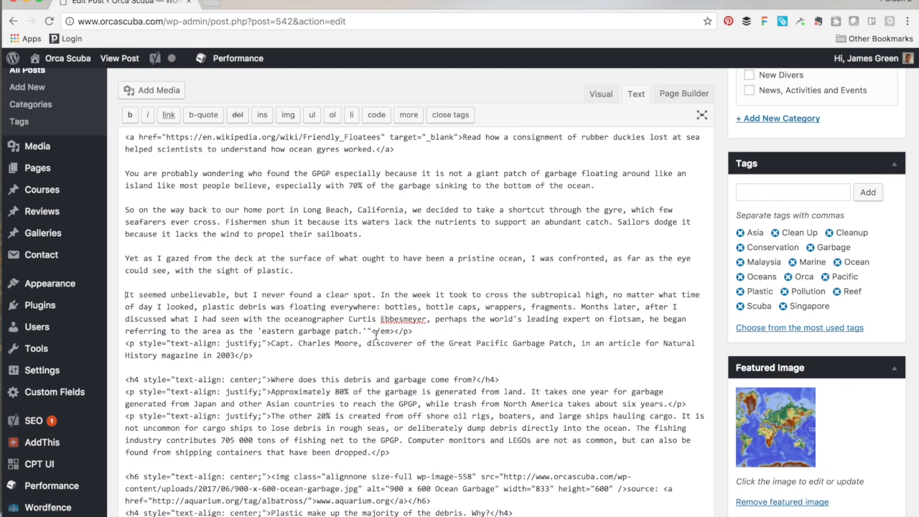
left_click_drag(425, 331, 367, 331)
key("BackSpace")
Step: Remove the attribution line's <p> tags, put a blank line above it, and delete the full stop after 'eastern garbage patch'
left_click_drag(271, 346, 122, 346)
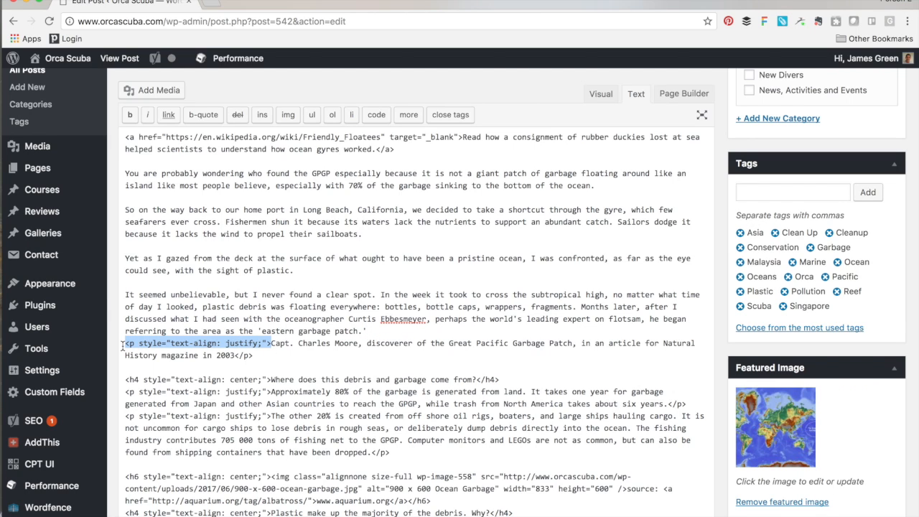
key("BackSpace")
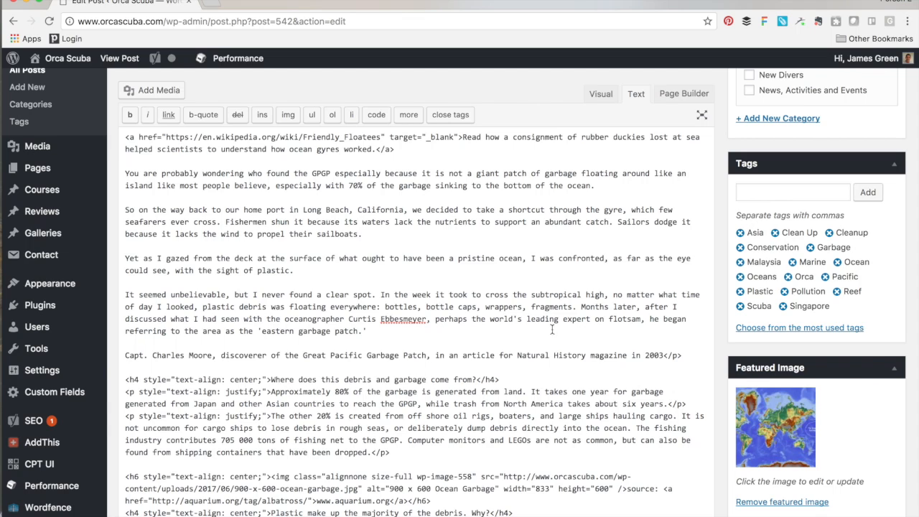
left_click_drag(682, 356, 661, 357)
key("BackSpace")
left_click(363, 331)
key("BackSpace")
Step: Wrap the passage from "So on the way back" through the attribution line ending in 2003 in a blockquote
left_click_drag(670, 355, 291, 322)
left_click_drag(200, 327, 126, 354)
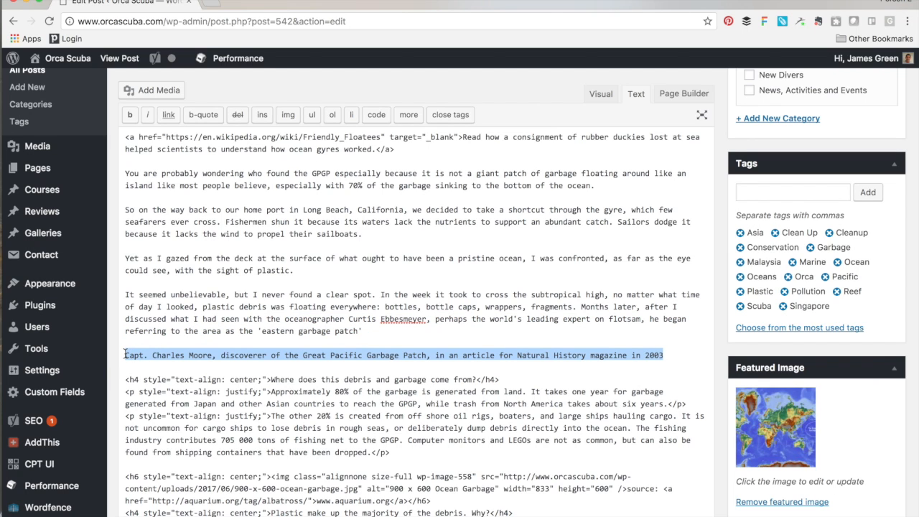
left_click_drag(125, 354, 115, 200)
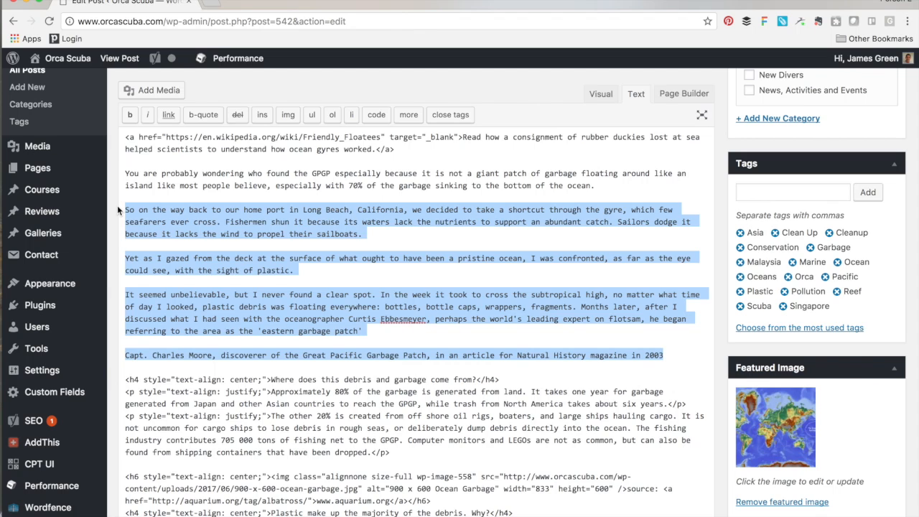
left_click(202, 117)
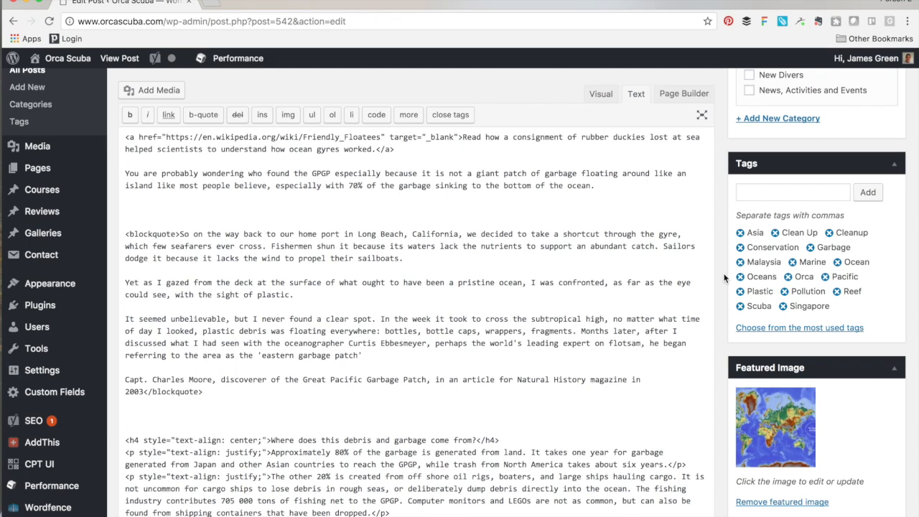
Step: Update the post with the new blockquote and view it on the live site
scroll(727, 272, "up", 3)
scroll(726, 271, "up", 4)
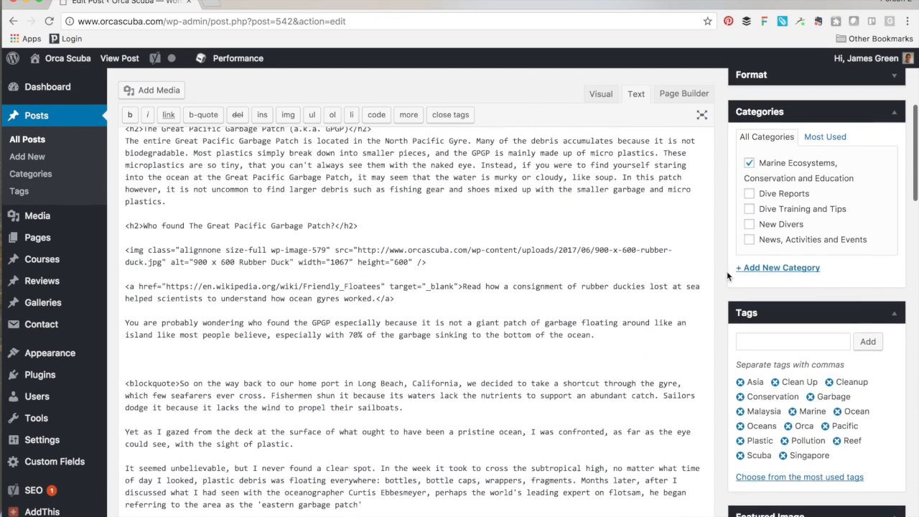
left_click(879, 117)
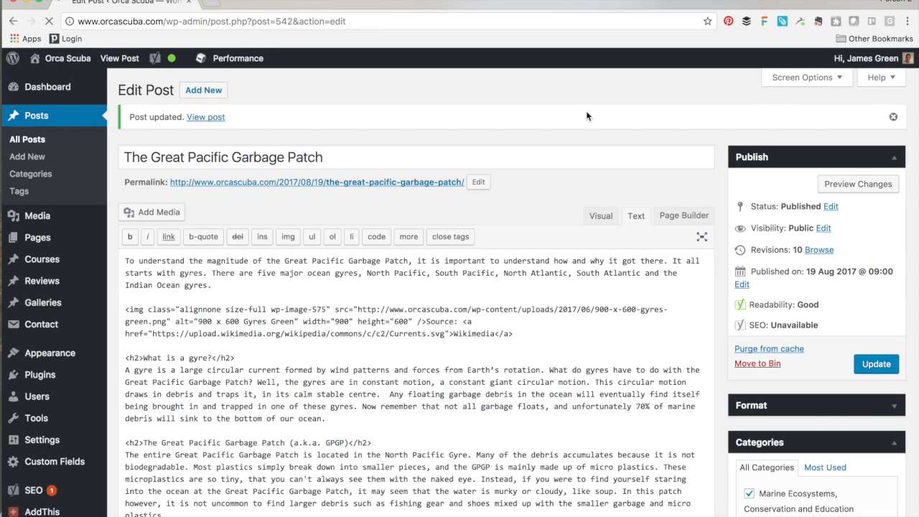
left_click(208, 119)
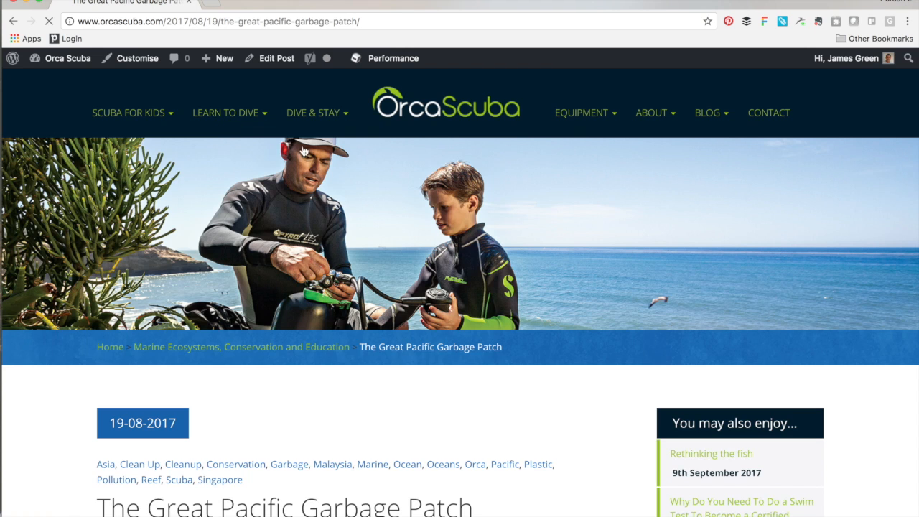
Step: Examine how the blockquote is styled on the live page, comparing the quoted paragraphs with the attribution line
scroll(463, 269, "down", 15)
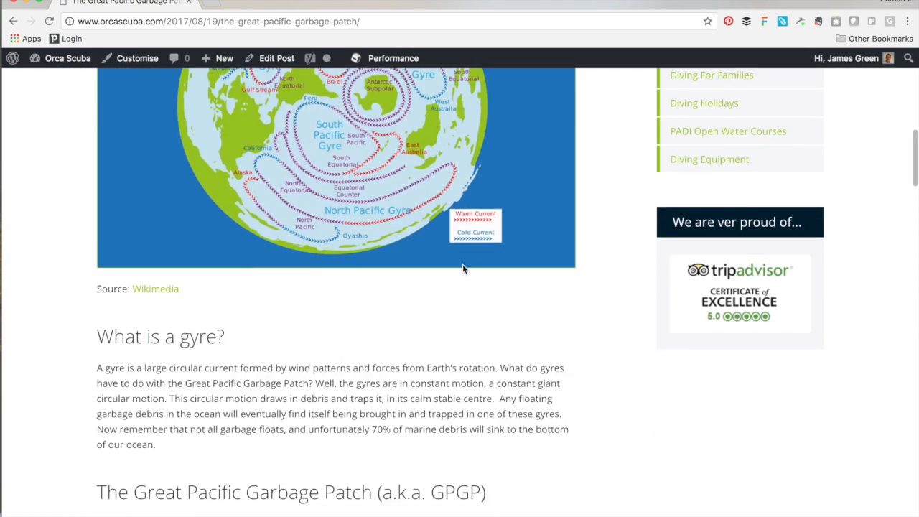
scroll(463, 269, "down", 10)
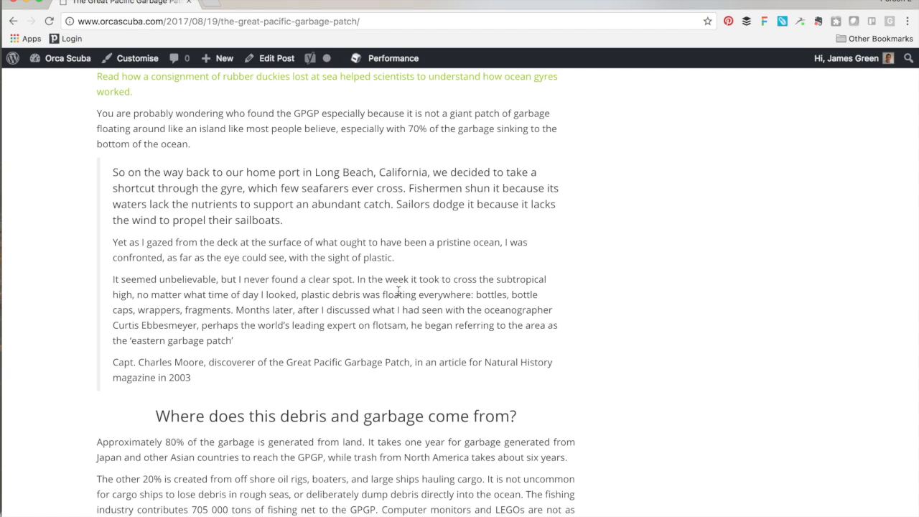
scroll(398, 291, "up", 1)
scroll(398, 291, "down", 3)
scroll(397, 291, "up", 3)
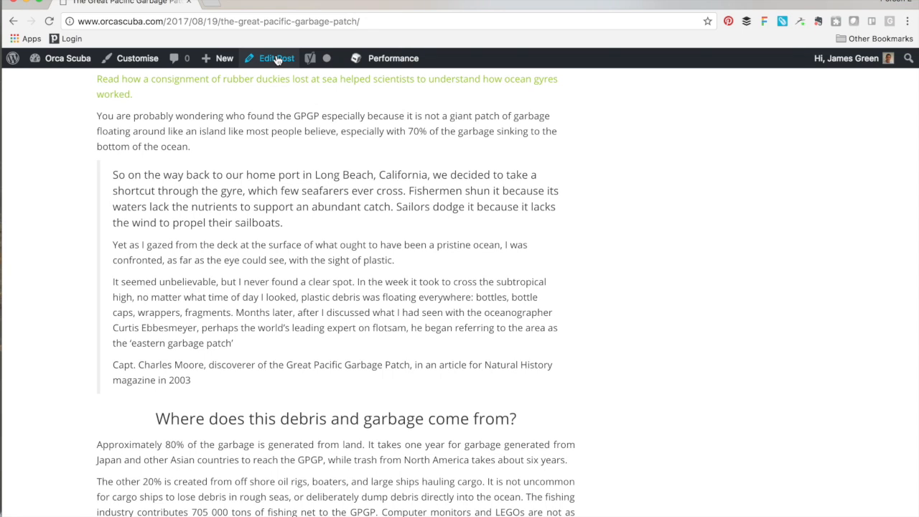
scroll(493, 242, "up", 3)
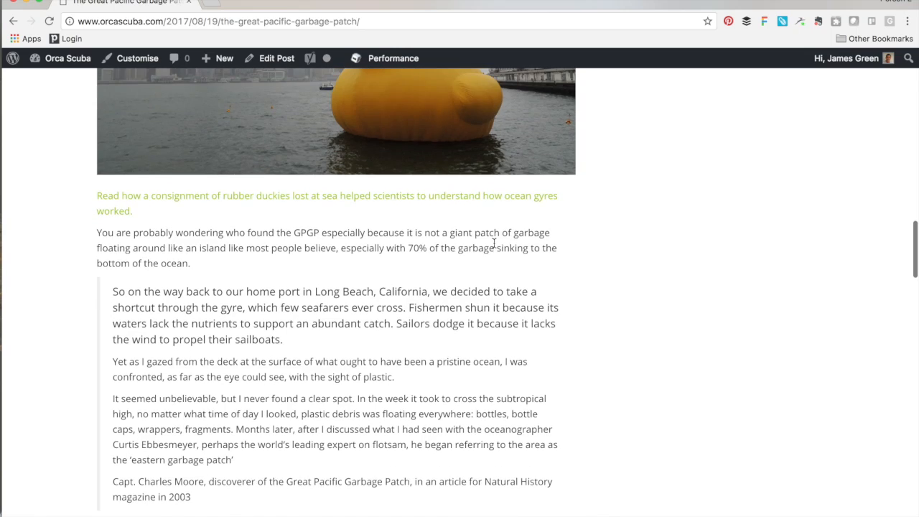
scroll(493, 242, "down", 5)
scroll(494, 244, "up", 5)
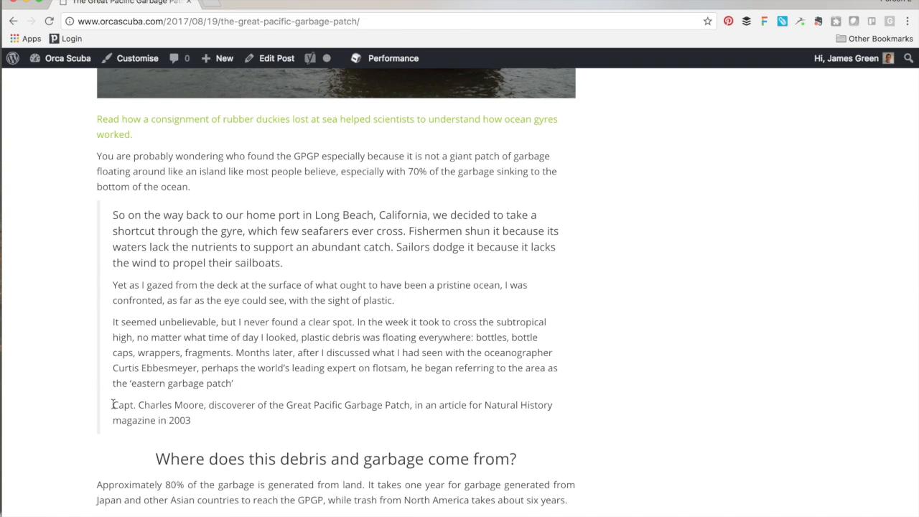
left_click_drag(113, 405, 204, 422)
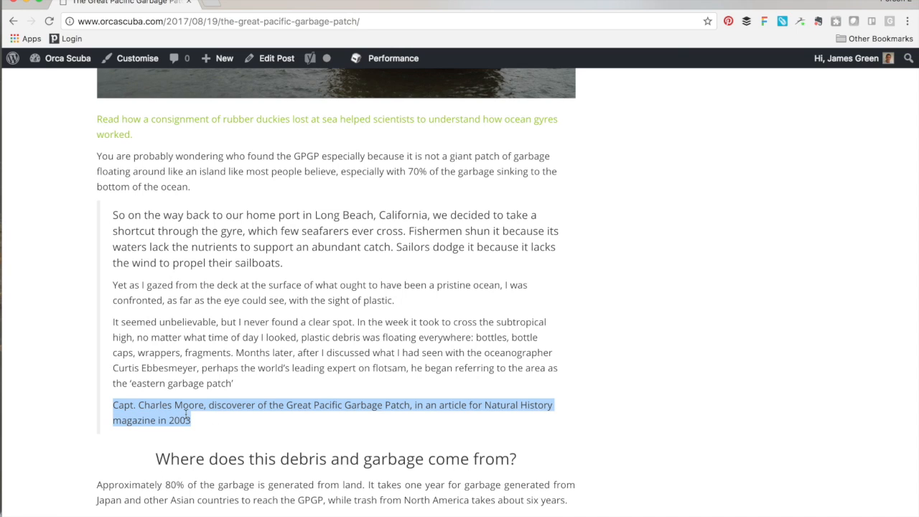
left_click(212, 394)
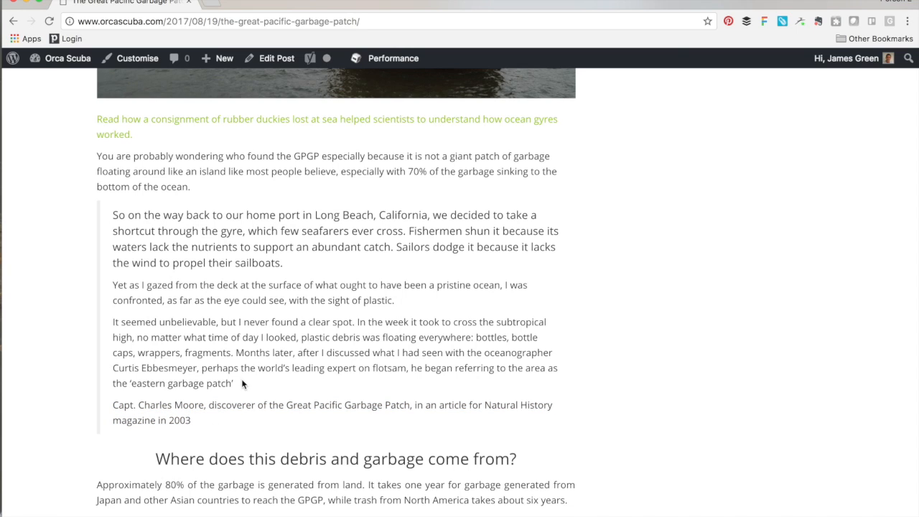
left_click_drag(235, 385, 254, 386)
left_click(189, 286)
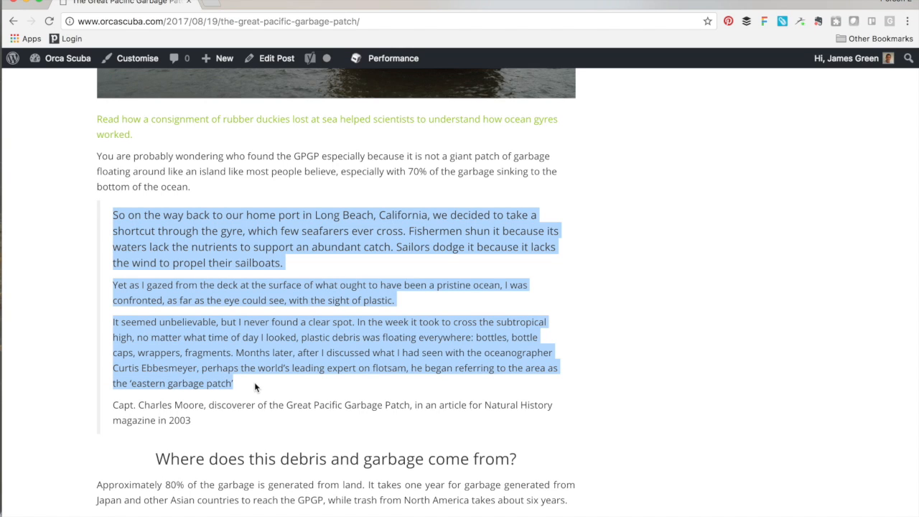
left_click(211, 424)
Step: Reopen the post for editing and italicise the three quoted paragraphs, from "So on the way back" through 'eastern garbage patch'
left_click(279, 60)
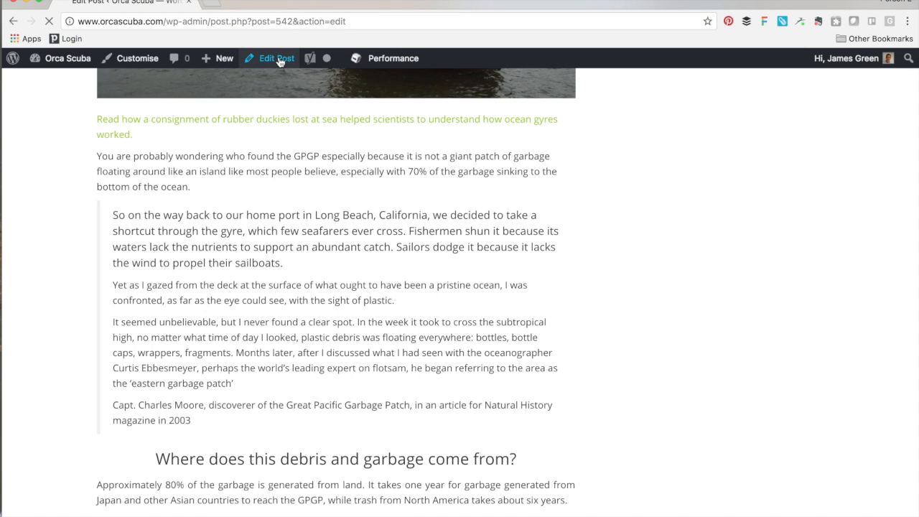
scroll(366, 288, "down", 10)
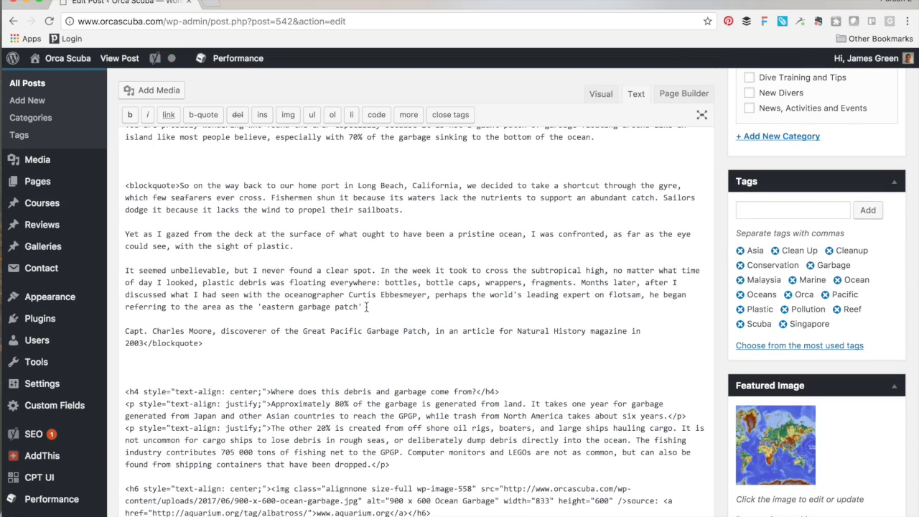
left_click(367, 307)
left_click_drag(368, 307, 183, 186)
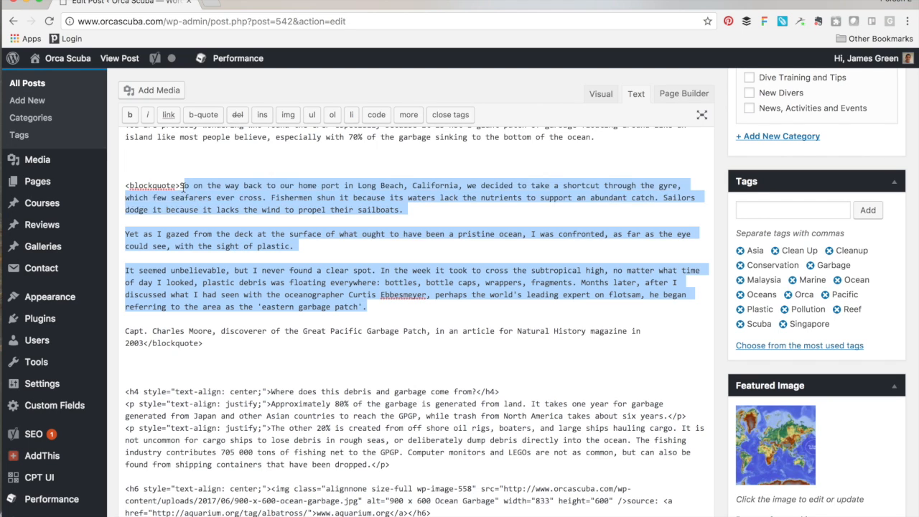
left_click(148, 116)
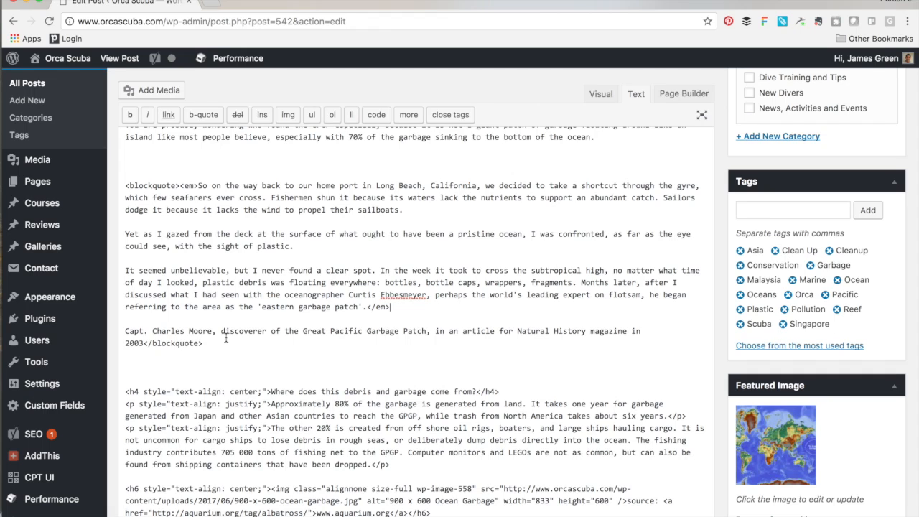
Step: Make the captain's title and name bold at the start of the attribution line
left_click_drag(213, 331, 123, 333)
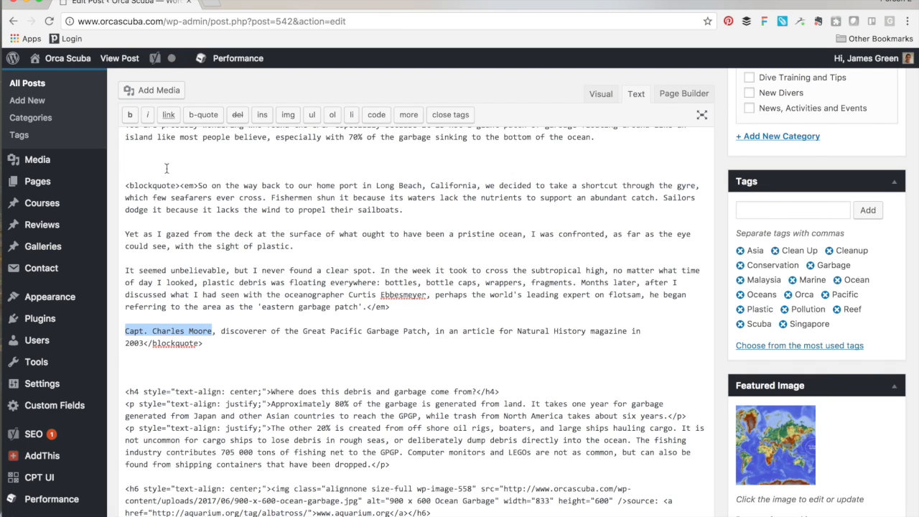
left_click(130, 117)
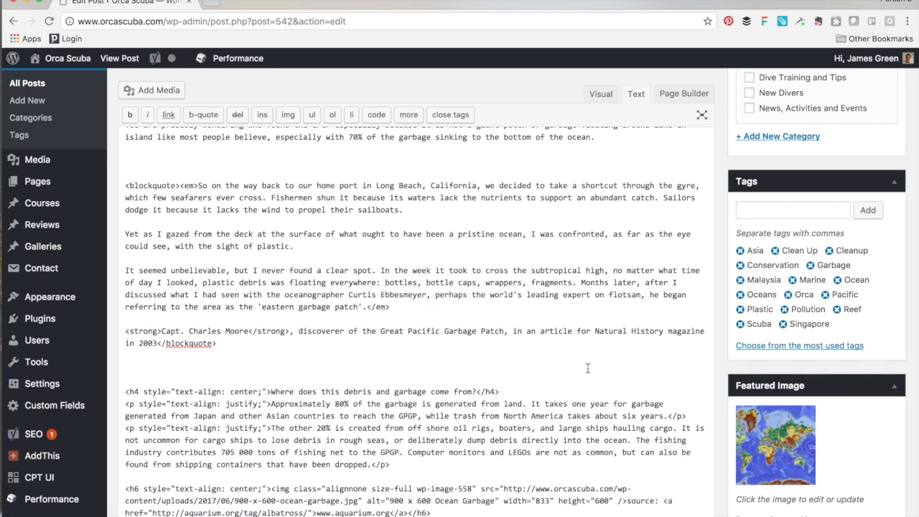
Step: Update the post and check the blockquote's italic paragraphs and bold attribution name on the live page
scroll(601, 376, "up", 1)
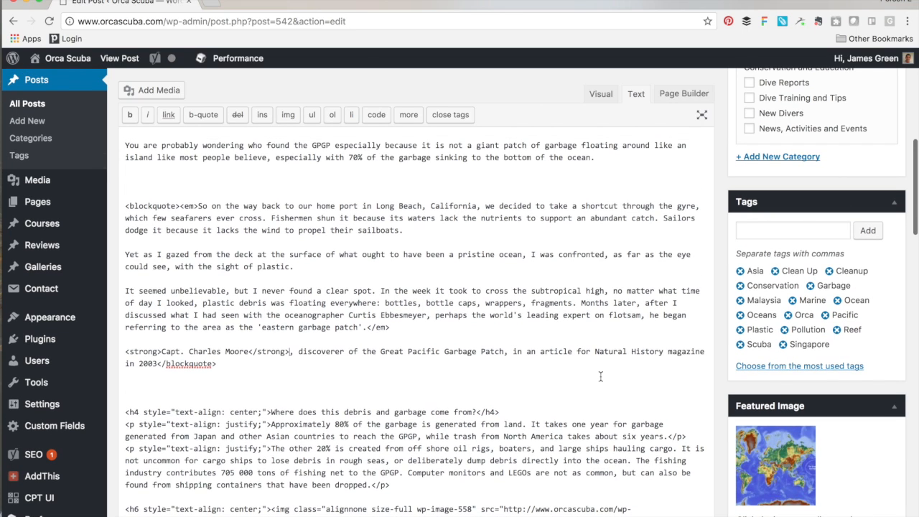
scroll(725, 298, "up", 3)
scroll(725, 293, "up", 5)
left_click(879, 124)
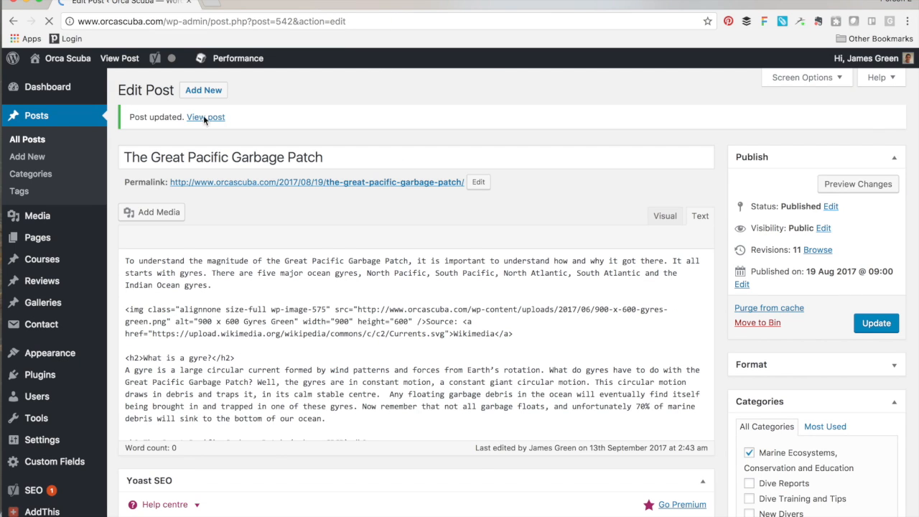
left_click(203, 118)
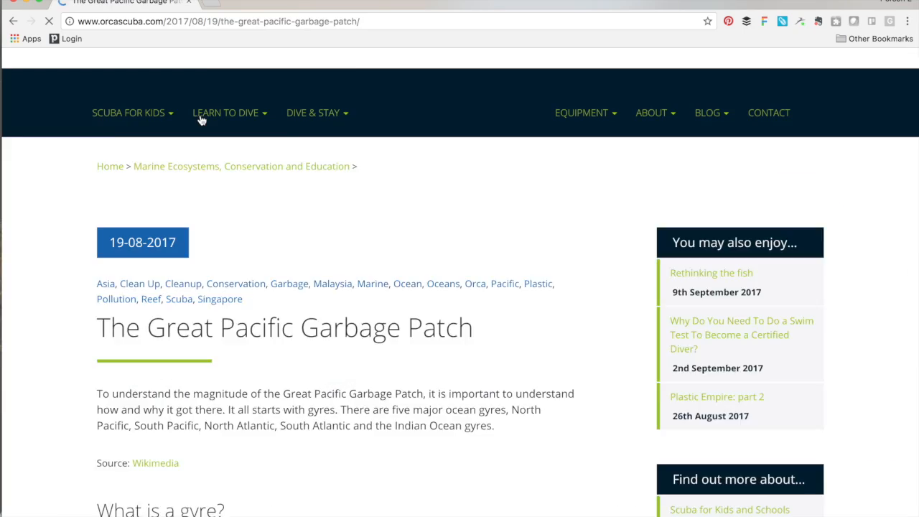
scroll(406, 319, "down", 1)
scroll(404, 314, "down", 18)
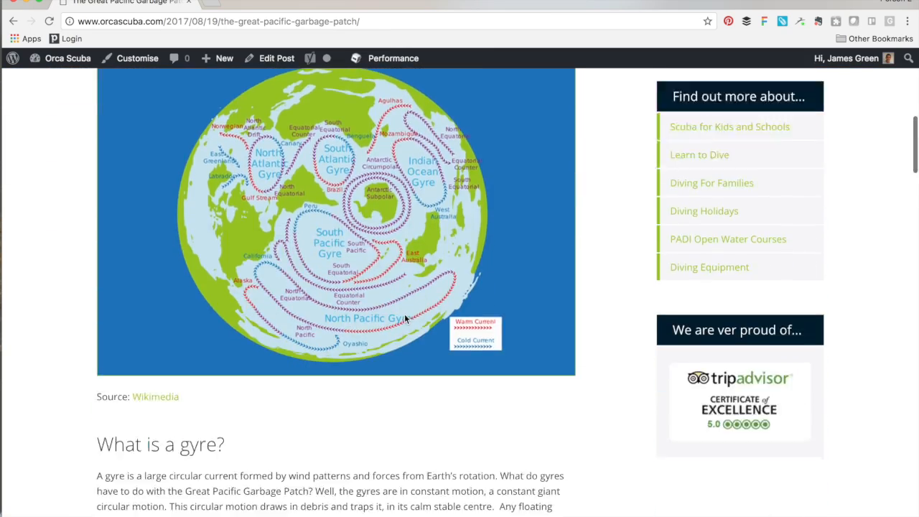
scroll(404, 316, "down", 15)
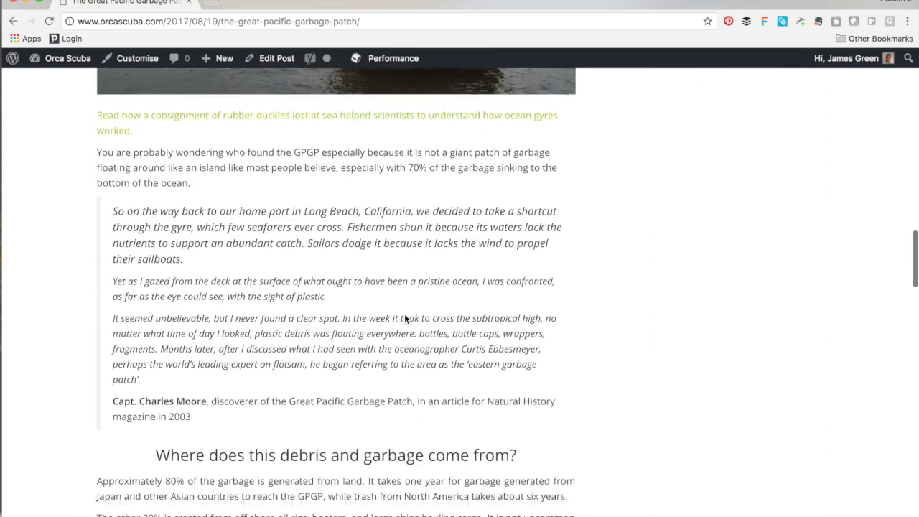
scroll(404, 319, "down", 1)
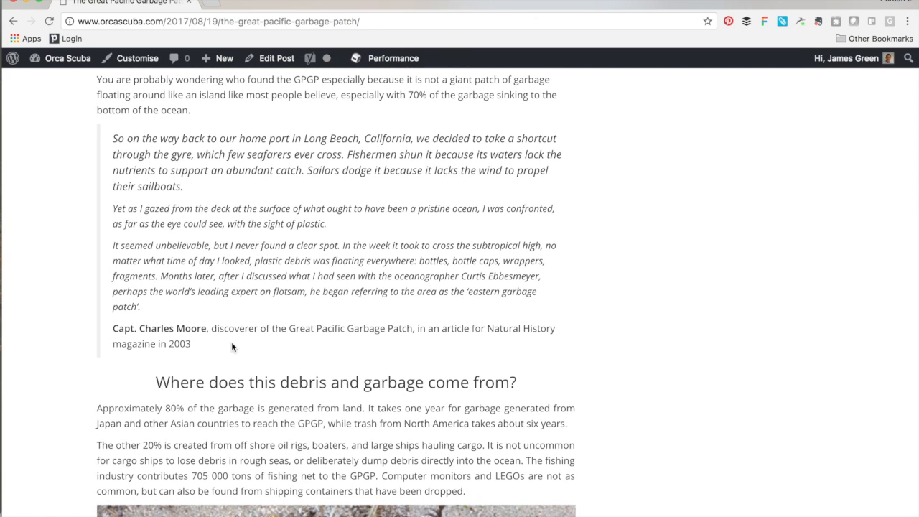
scroll(231, 346, "up", 1)
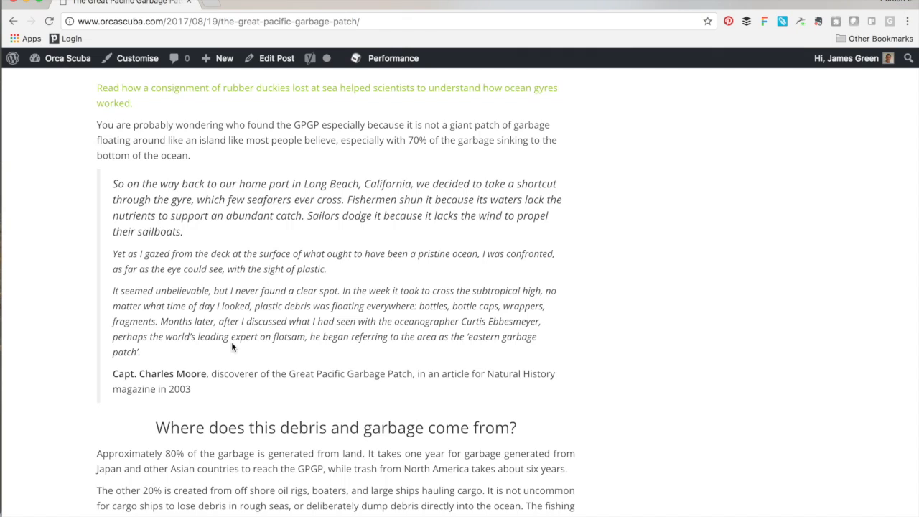
scroll(231, 342, "down", 2)
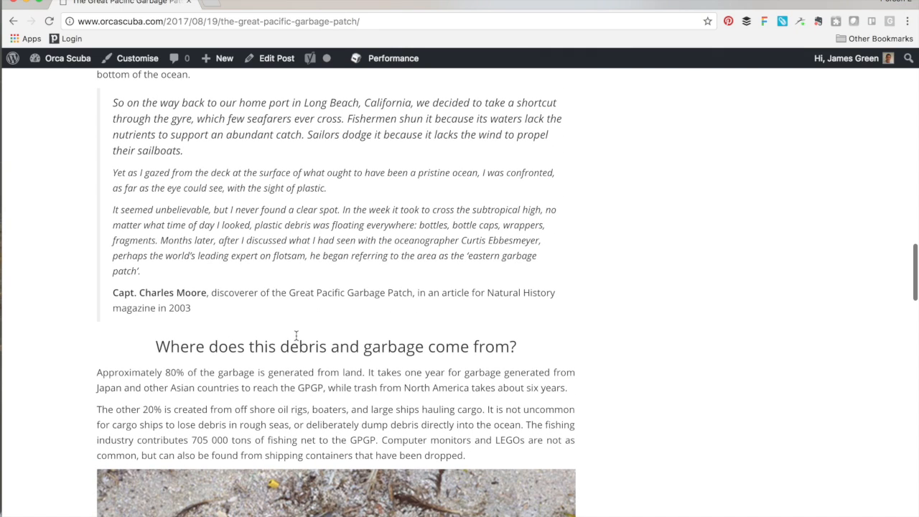
scroll(296, 336, "up", 1)
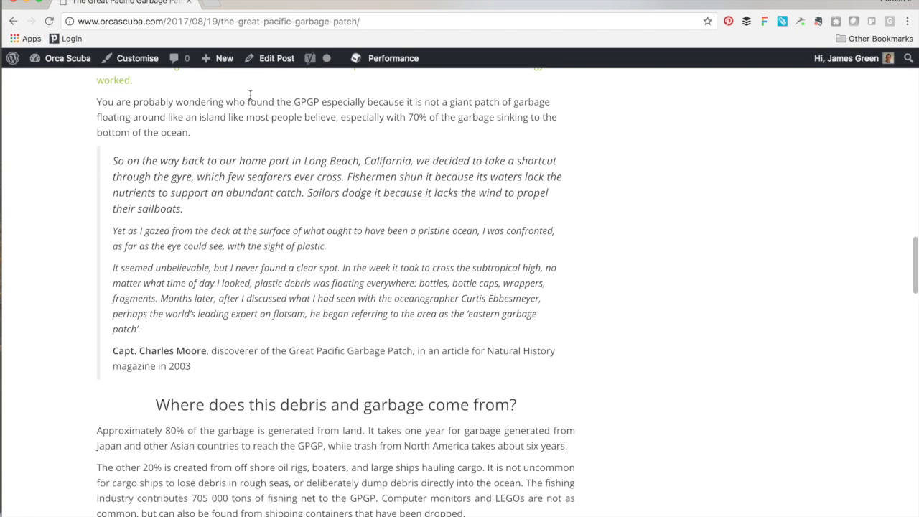
Step: Edit the post again, moving the "So on the way back" paragraph below the "Yet as I gazed" paragraph within the blockquote
left_click(281, 60)
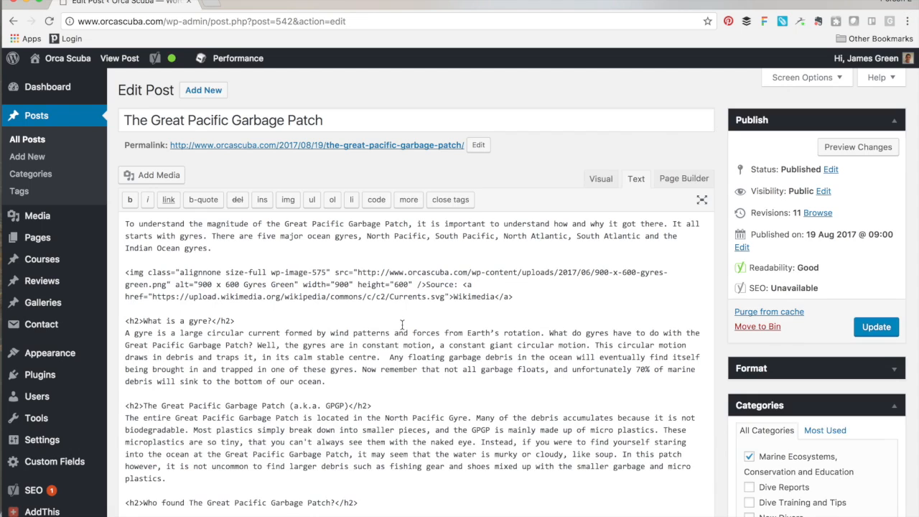
scroll(402, 323, "down", 5)
scroll(402, 325, "down", 6)
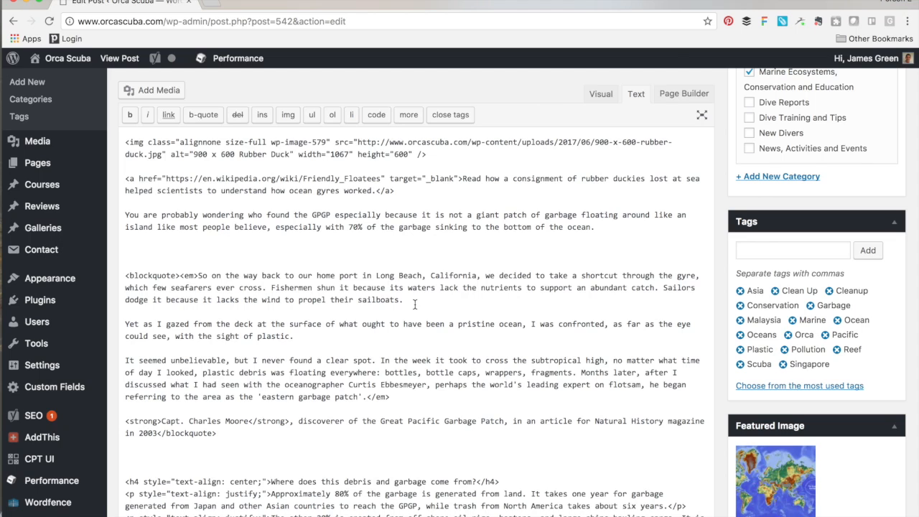
left_click_drag(415, 300, 198, 272)
key("super+c")
key("BackSpace")
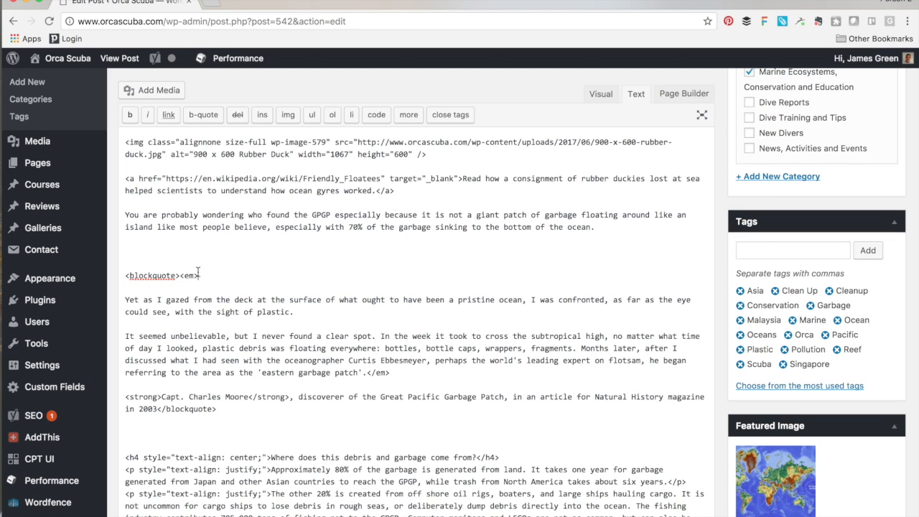
key("BackSpace")
key("BackSpace")
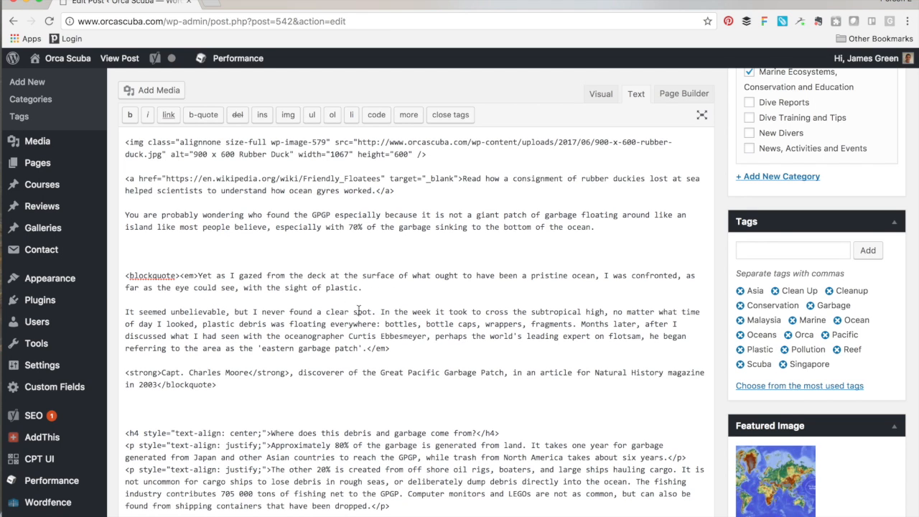
left_click(375, 289)
key("Return")
key("Return")
key("super+v")
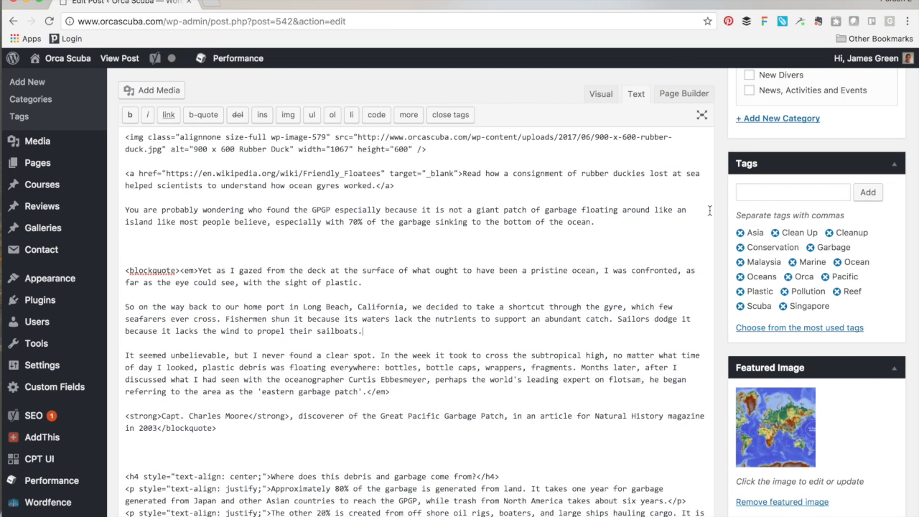
Step: Update the post with the reordered quote and view the blockquote on the live page
scroll(722, 208, "up", 1)
scroll(722, 211, "up", 5)
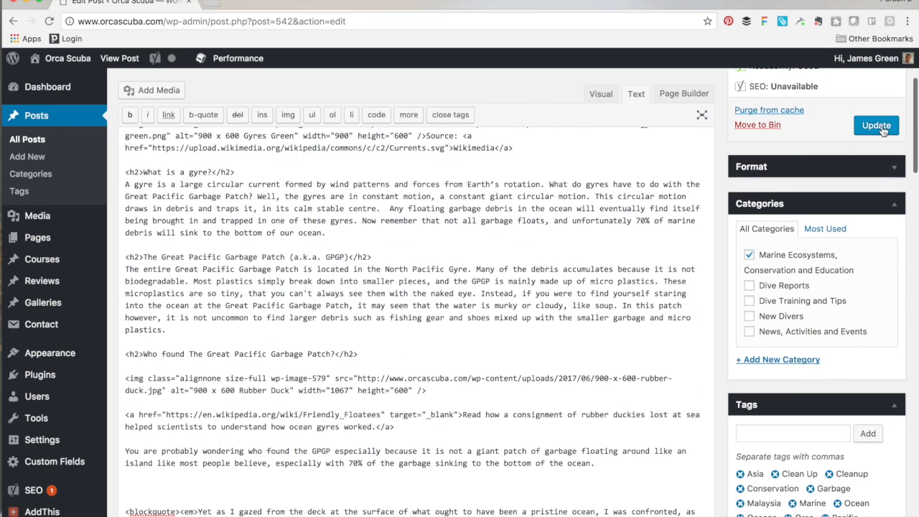
left_click(883, 126)
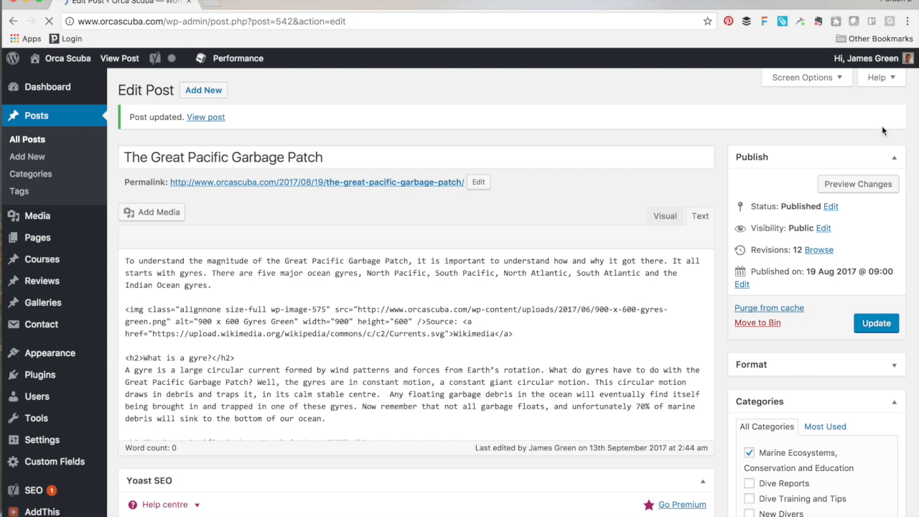
left_click(204, 117)
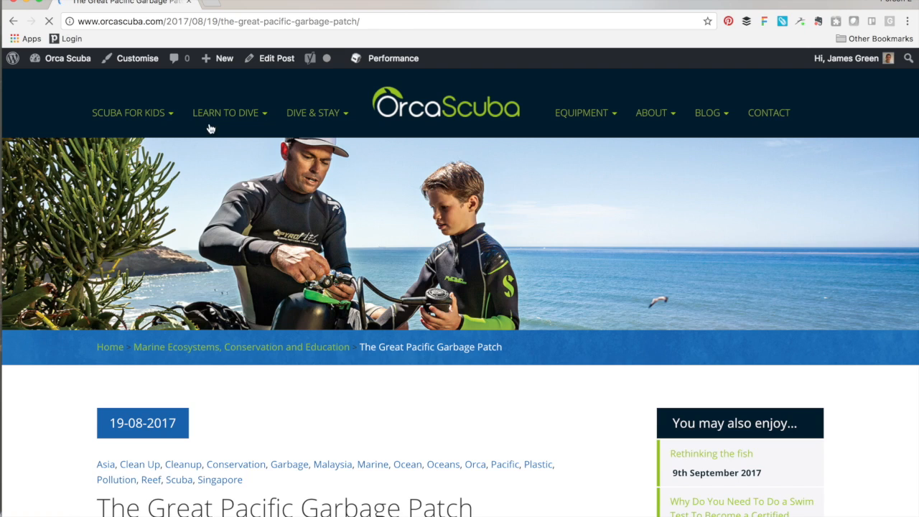
scroll(357, 326, "down", 5)
scroll(357, 332, "down", 10)
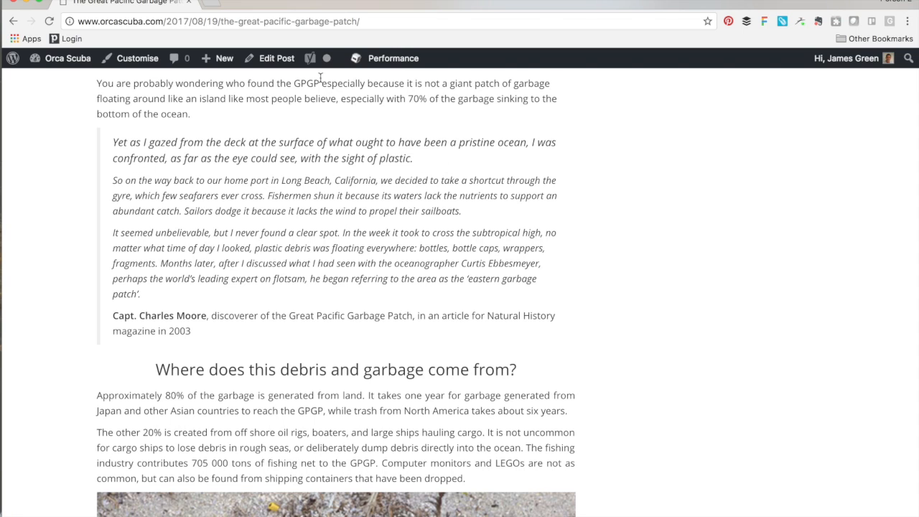
Step: Reopen the post for editing and move the "So on the way back" paragraph back to the start of the blockquote, after <em>
left_click(278, 59)
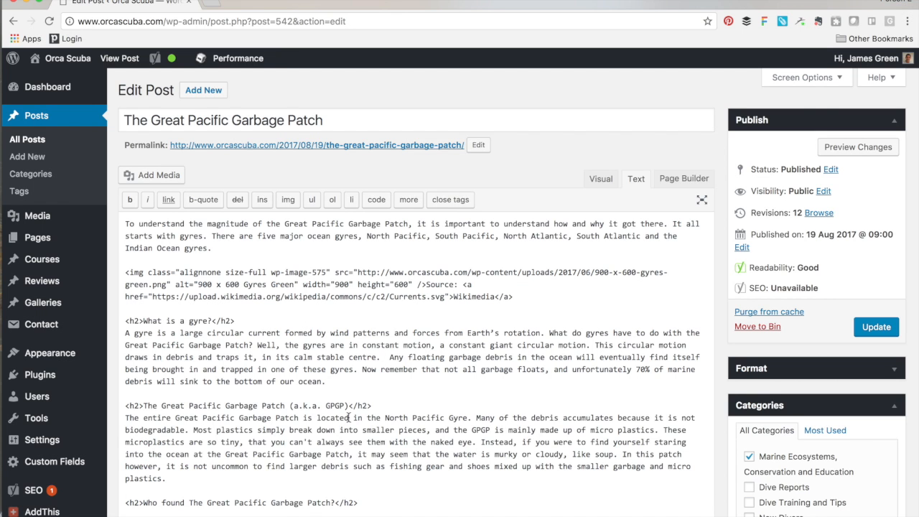
scroll(350, 418, "down", 5)
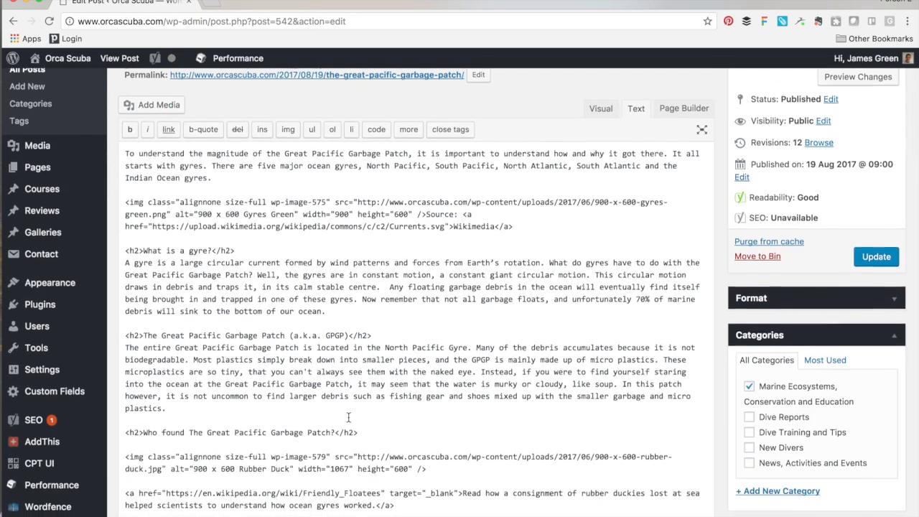
scroll(350, 418, "down", 7)
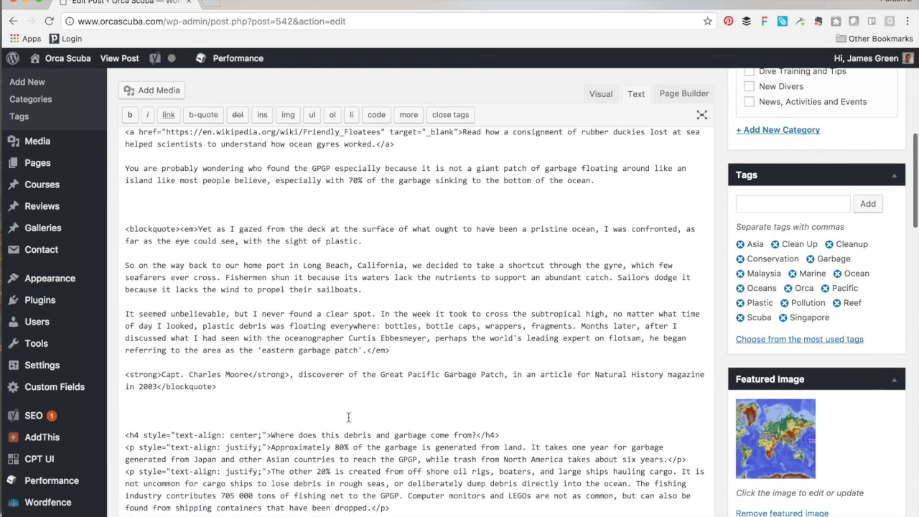
left_click_drag(364, 289, 122, 265)
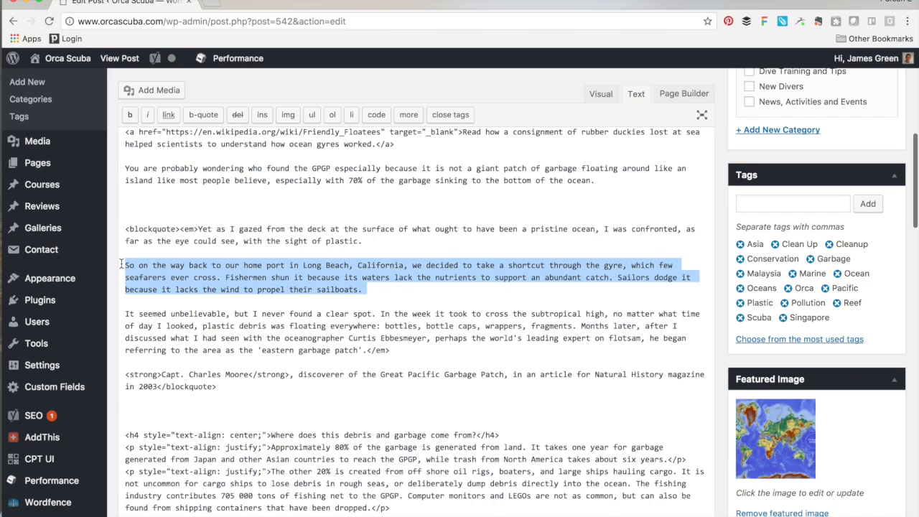
key("BackSpace")
key("BackSpace")
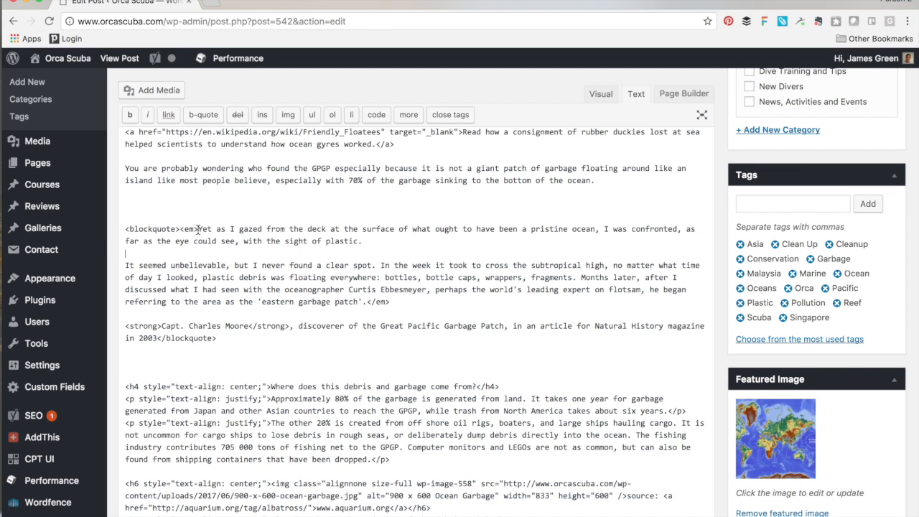
key("super+z")
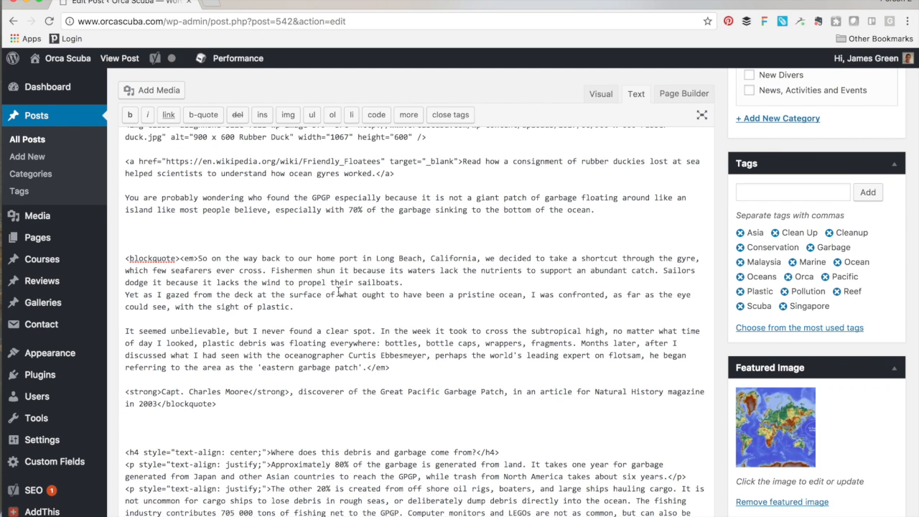
Step: Merge the three quoted paragraphs into a single paragraph, with a space between the joined sentences
left_click(125, 297)
key("BackSpace")
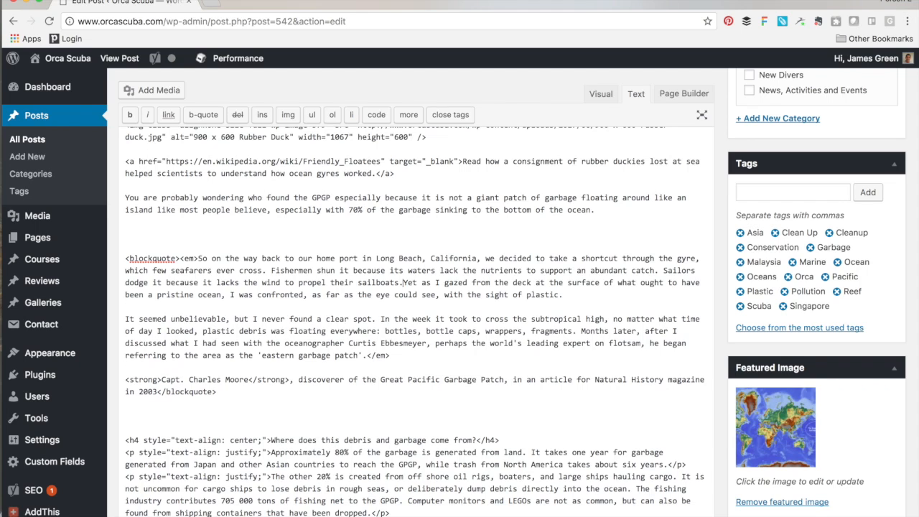
left_click(126, 318)
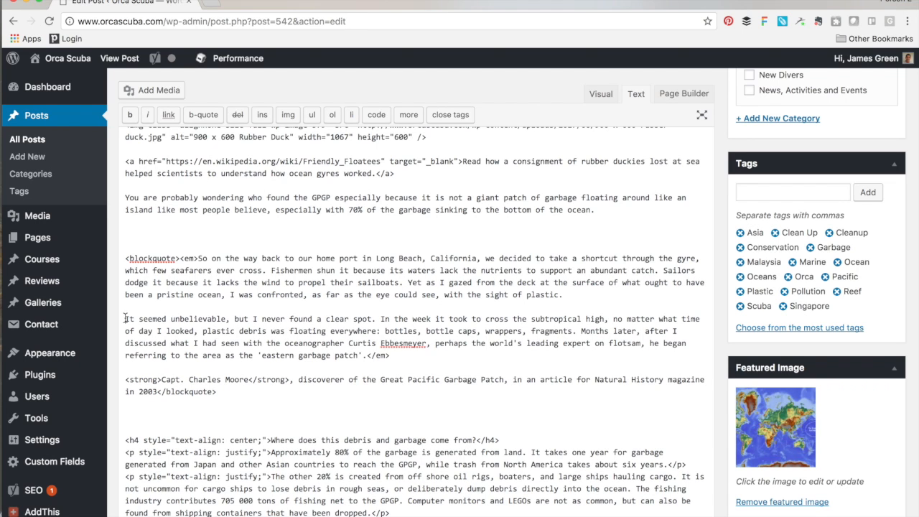
key("BackSpace")
key("BackSpace")
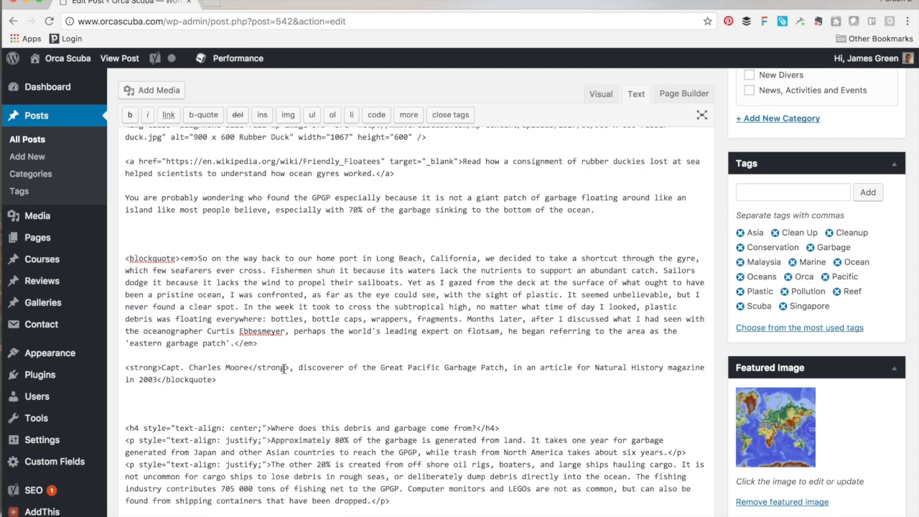
Step: Move the closing </strong> tag to the end of the attribution line, after "2003", so the entire line is bold
left_click_drag(290, 369, 250, 369)
key("ctrl+c")
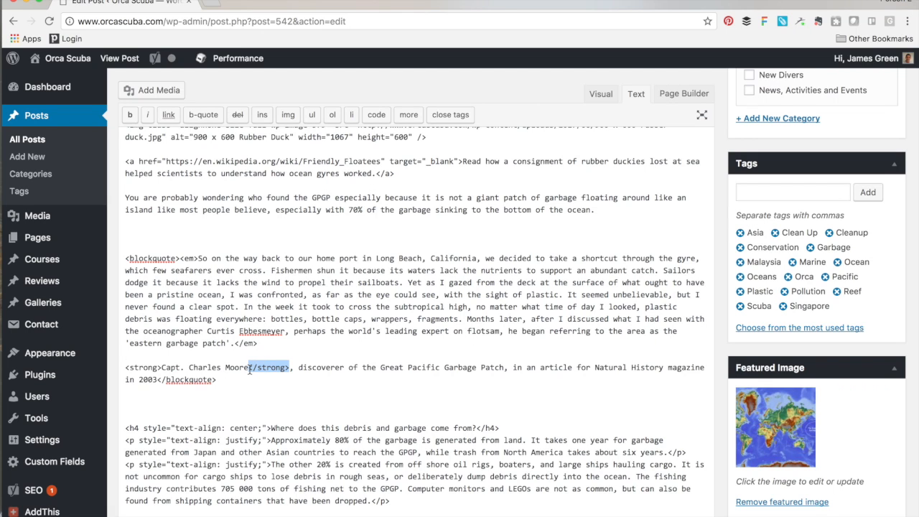
key("BackSpace")
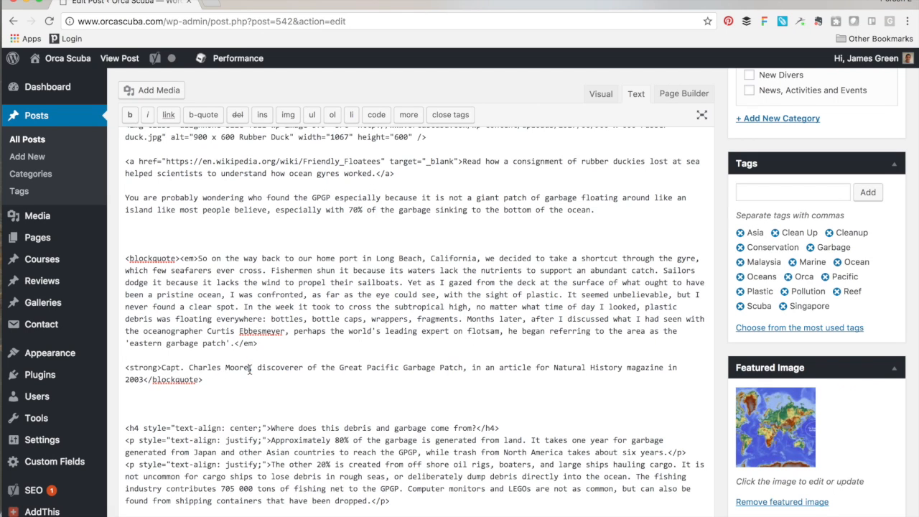
left_click(143, 380)
key("ctrl+v")
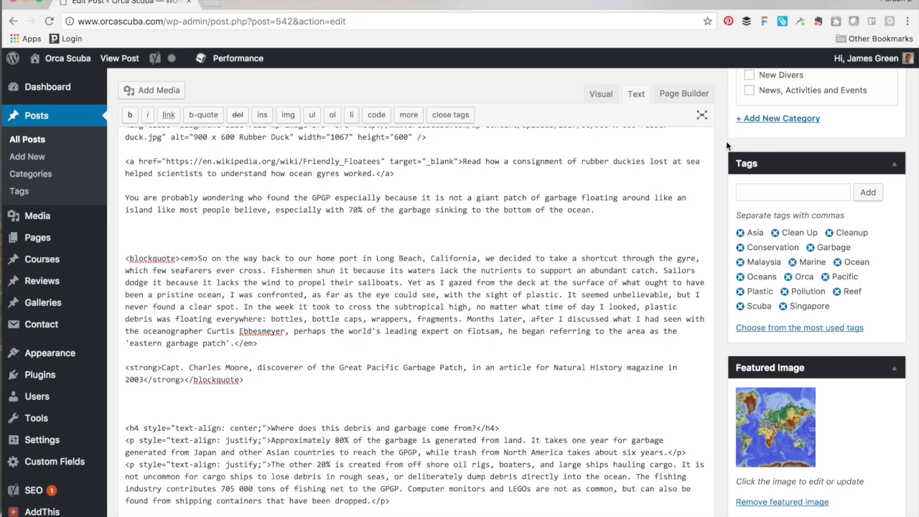
Step: Update the post and view the merged quote and bold attribution on the live page
scroll(726, 146, "up", 5)
left_click(876, 122)
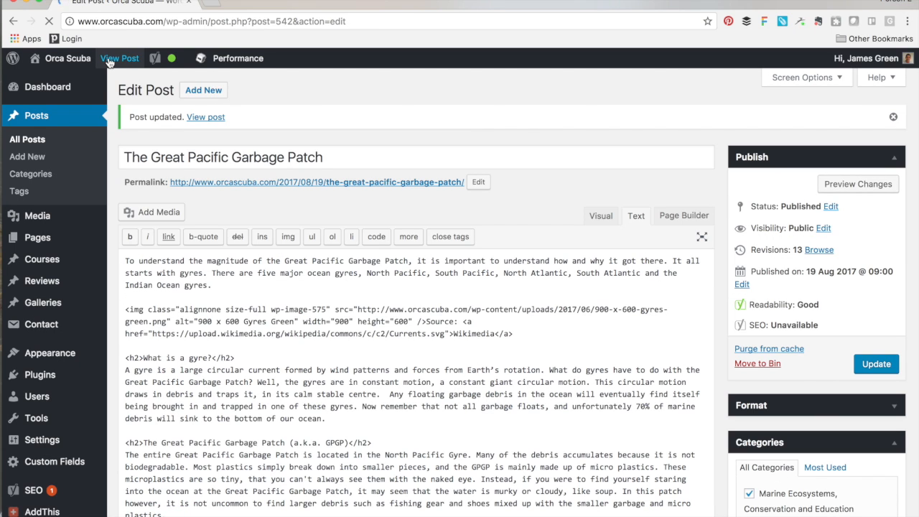
left_click(113, 58)
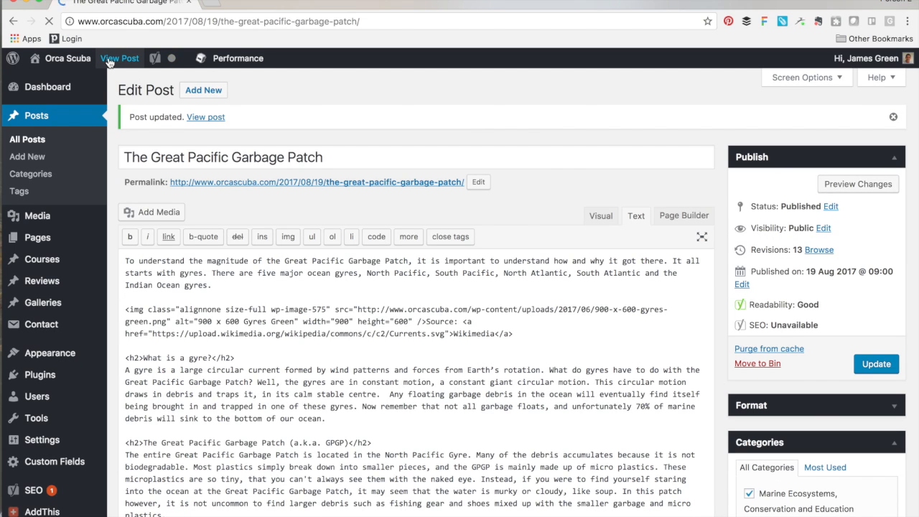
scroll(410, 300, "down", 3)
scroll(411, 298, "down", 15)
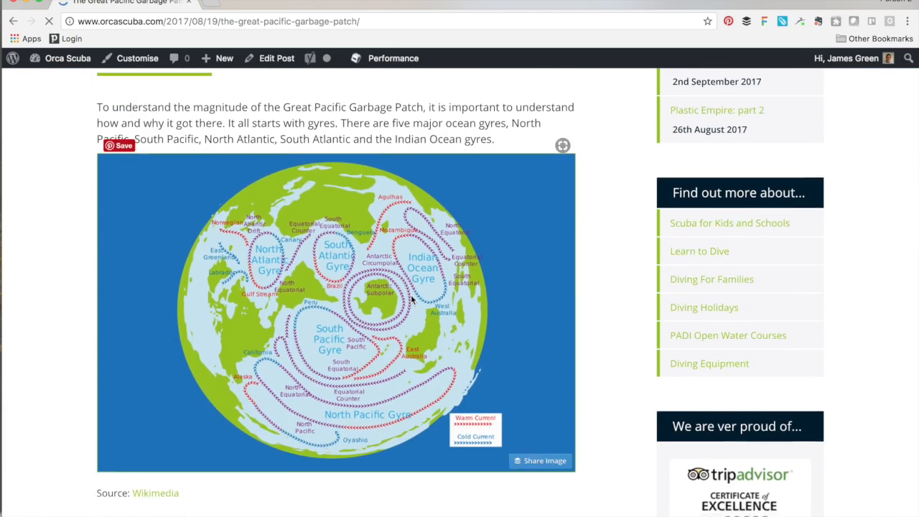
scroll(411, 299, "down", 5)
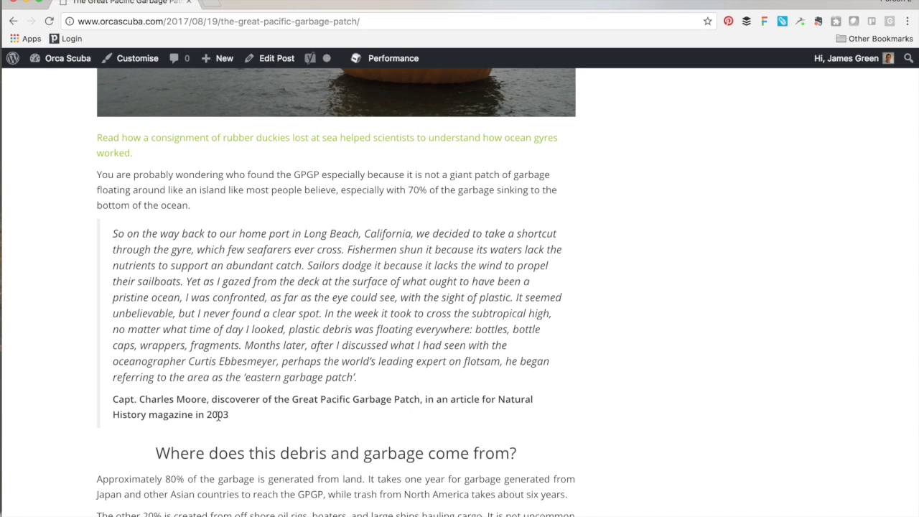
Step: Reopen the post for editing, convert the "Where does this debris and garbage come from?" heading to plain h2 and remove the extra blank lines above it
left_click(275, 62)
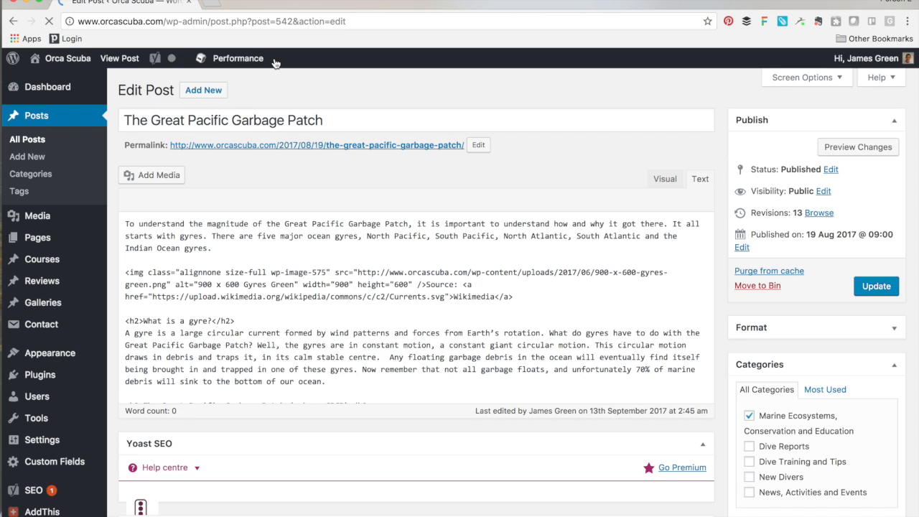
scroll(311, 336, "down", 5)
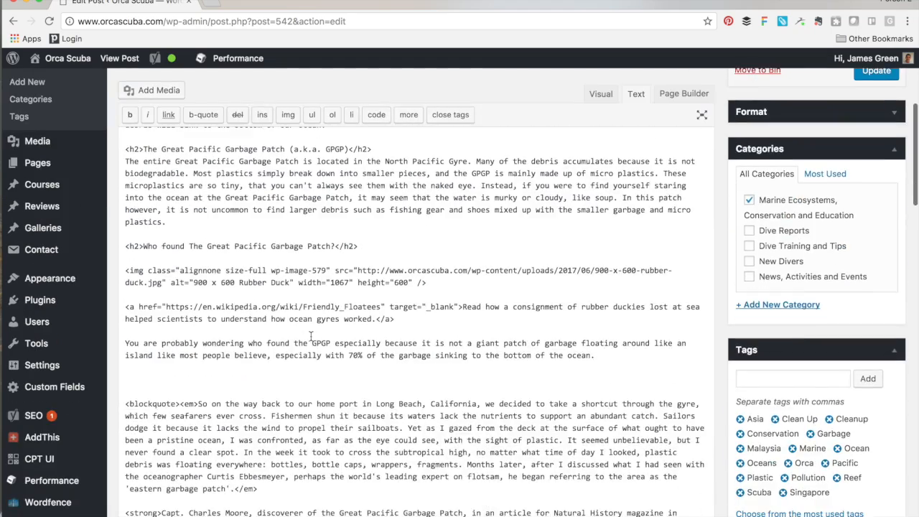
scroll(310, 336, "down", 6)
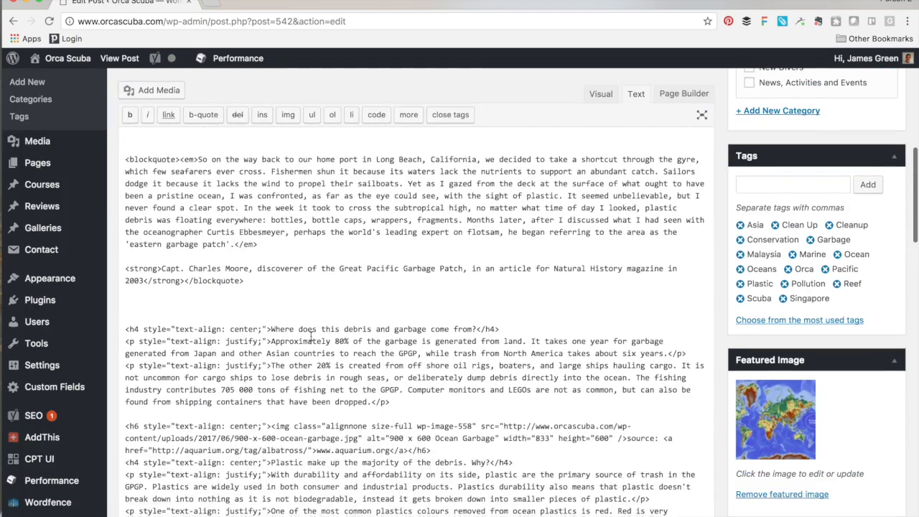
scroll(310, 336, "down", 2)
left_click_drag(265, 263, 134, 263)
type("2")
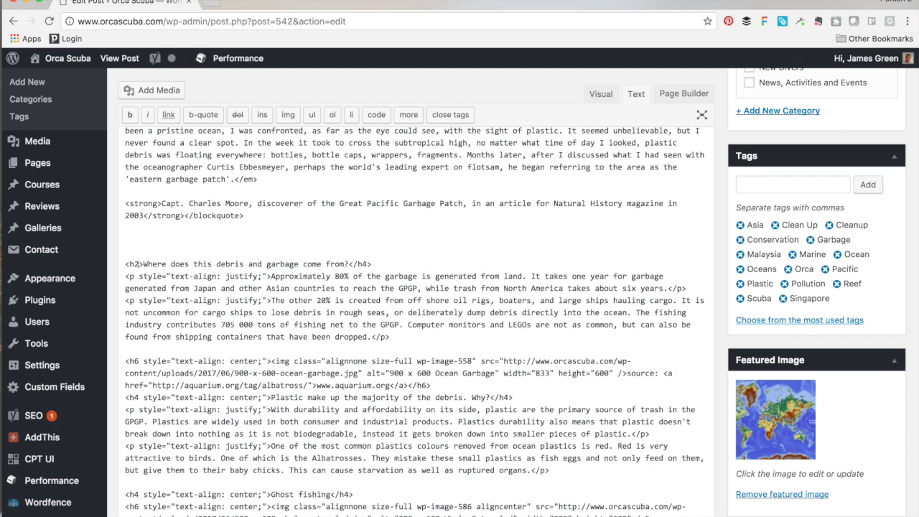
key("BackSpace")
key("BackSpace")
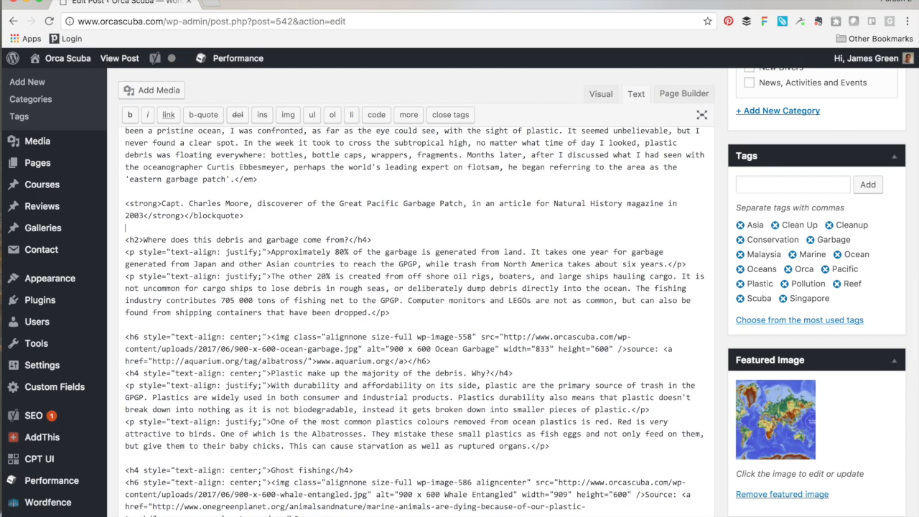
type("2")
Step: Strip the justified <p> tags from the "Approximately 80%" paragraph and add a blank line after it
left_click_drag(270, 252, 122, 252)
key("BackSpace")
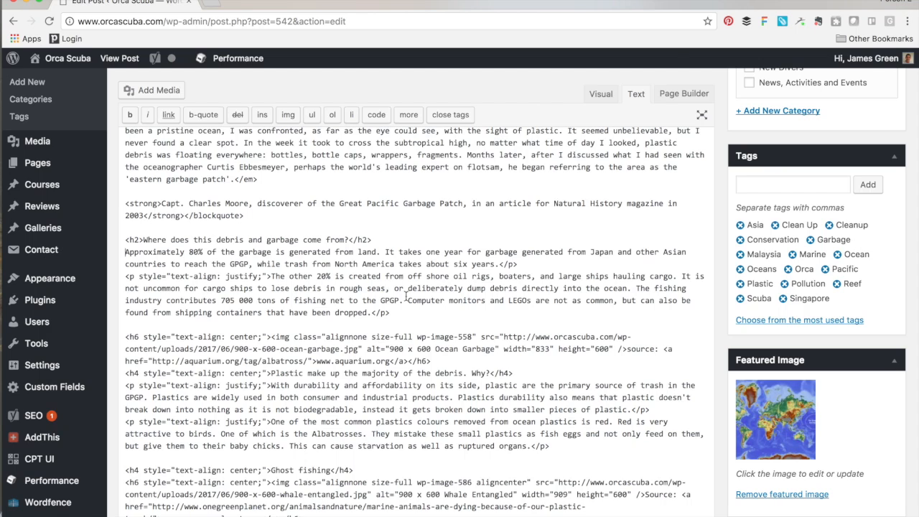
left_click(517, 265)
key("BackSpace")
key("BackSpace")
key("BackSpace")
key("Return")
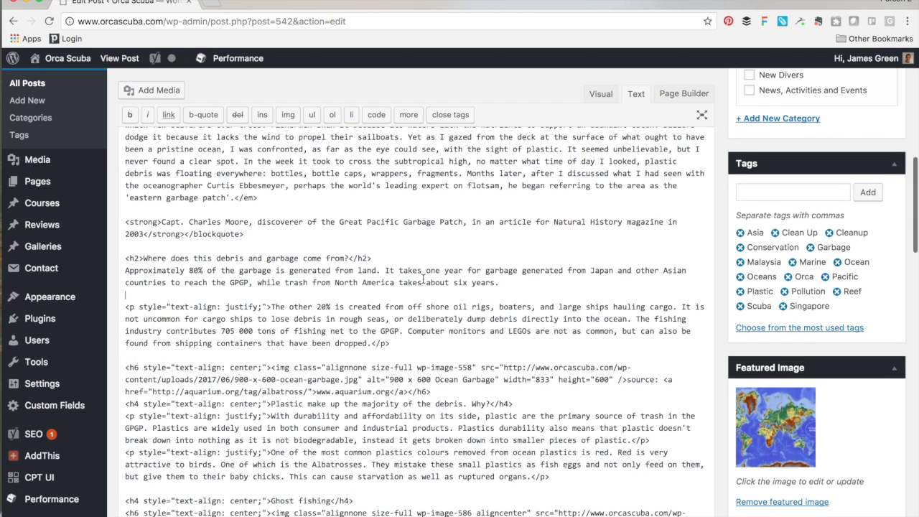
Step: Strip the <p> tags from the "The other 20%" paragraph and merge it into the preceding "Approximately 80%" paragraph
left_click_drag(272, 306, 120, 302)
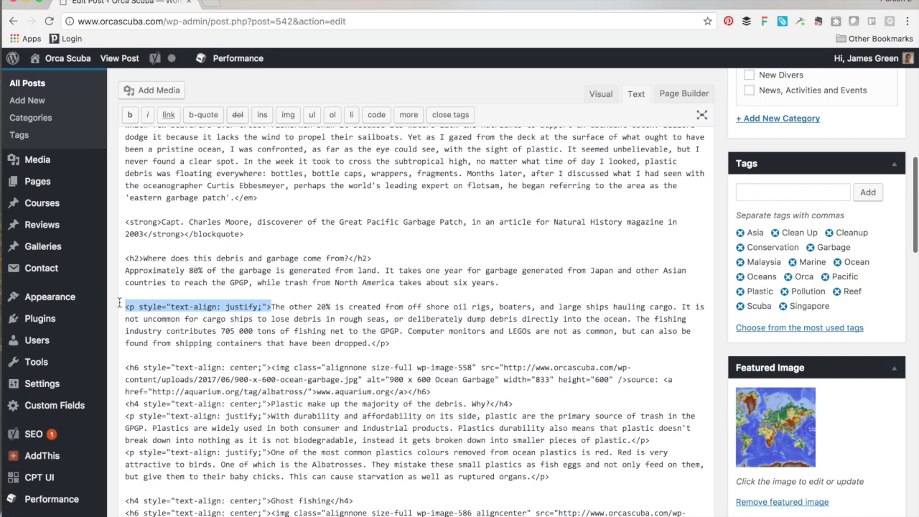
key("BackSpace")
key("BackSpace")
key("BackSpace")
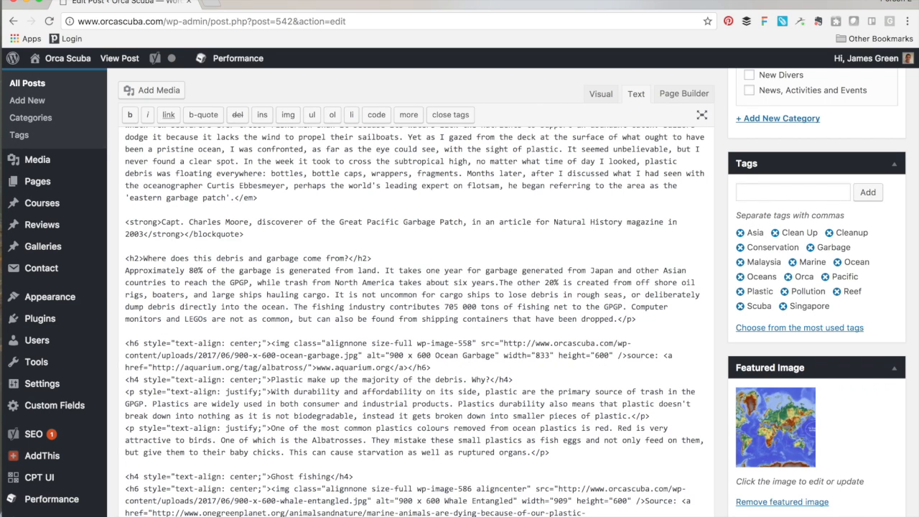
left_click_drag(637, 319, 625, 319)
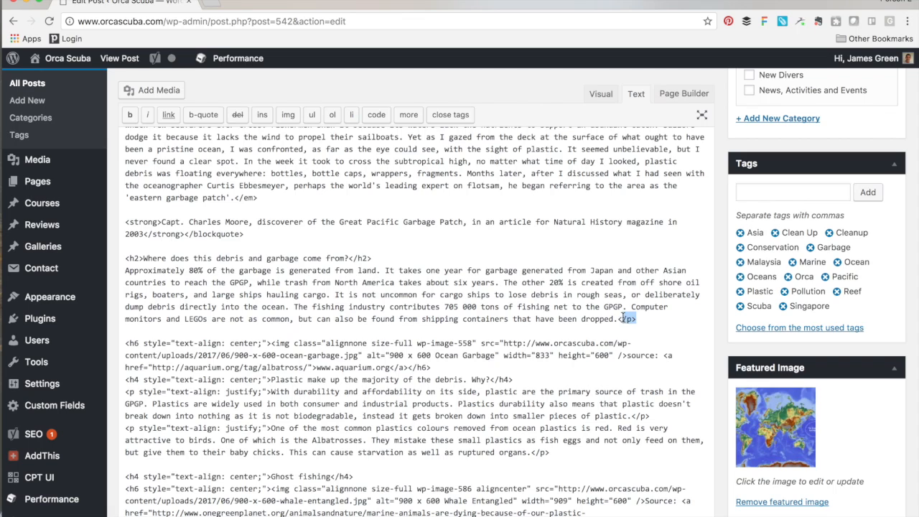
key("BackSpace")
Step: Remove the centred h6 tags around the Ocean Garbage image and its source link, leaving a blank line after them
left_click_drag(271, 343, 122, 338)
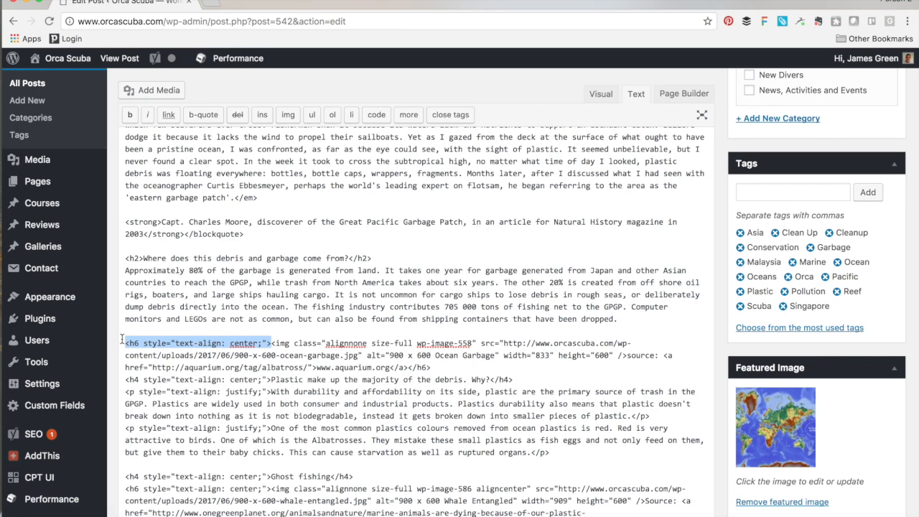
key("BackSpace")
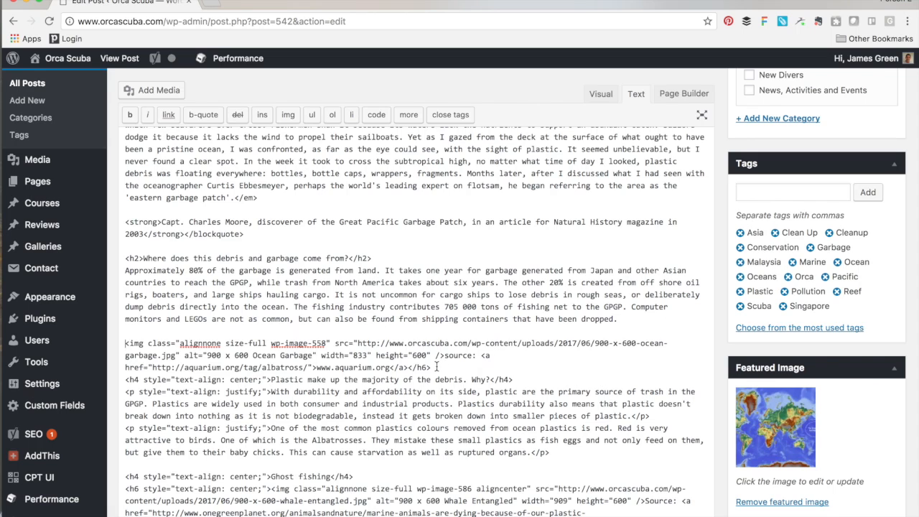
left_click_drag(437, 367, 410, 368)
key("Return")
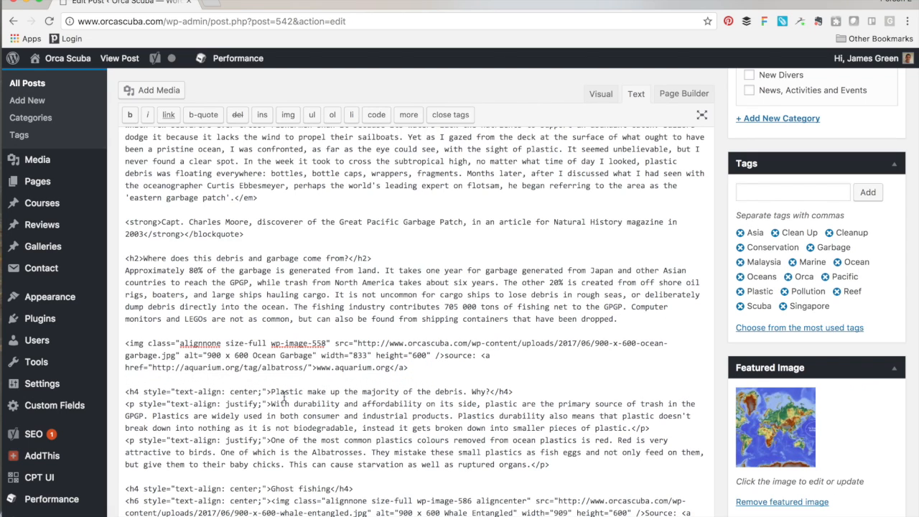
Step: Convert the "Plastic make up the majority of the debris. Why?" heading to plain h2 and correct "make" to "makes"
left_click_drag(272, 392, 126, 392)
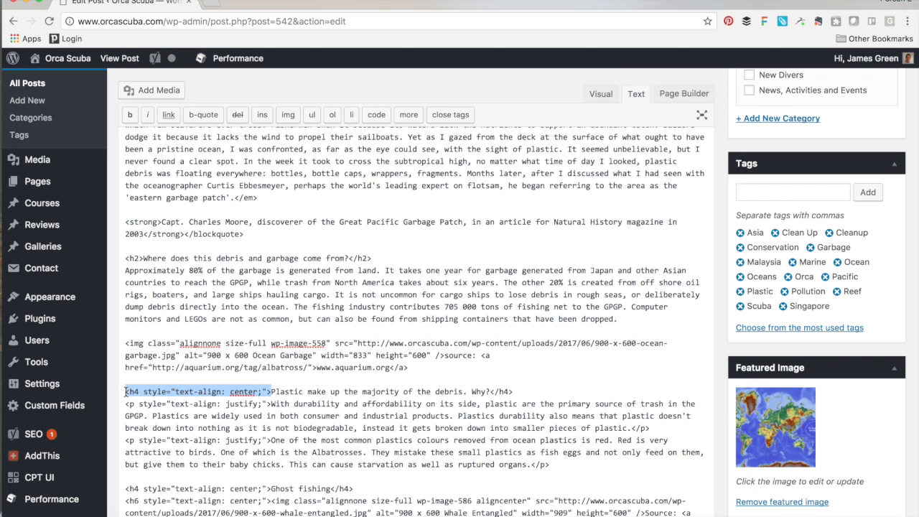
key("BackSpace")
left_click_drag(367, 392, 345, 391)
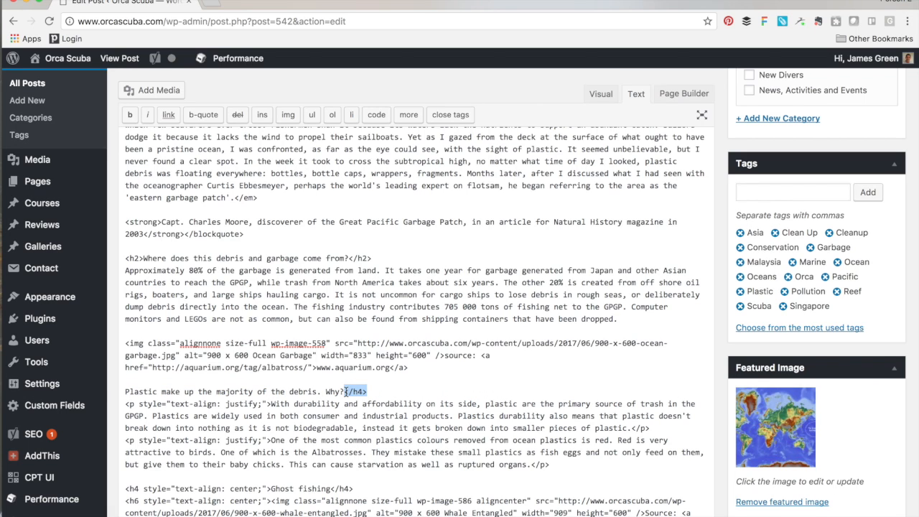
left_click(124, 391)
type("<h2>")
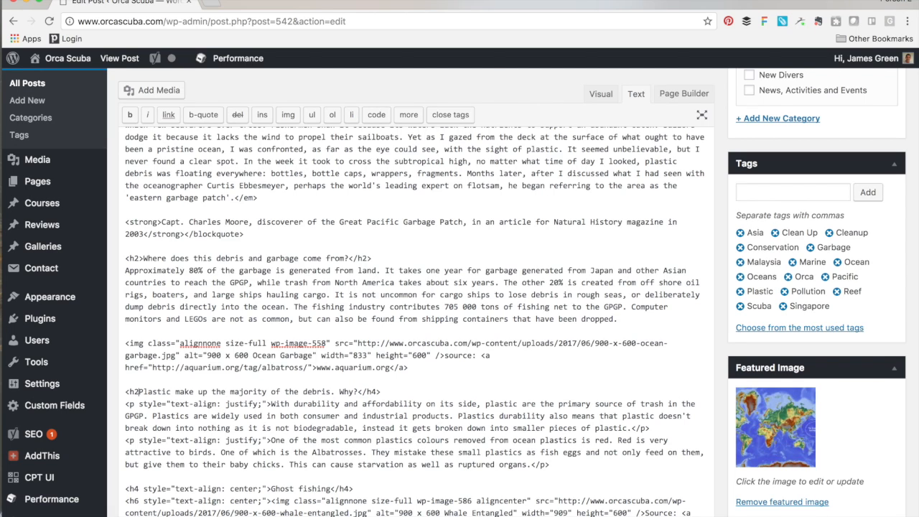
left_click(380, 392)
key("BackSpace")
type("2")
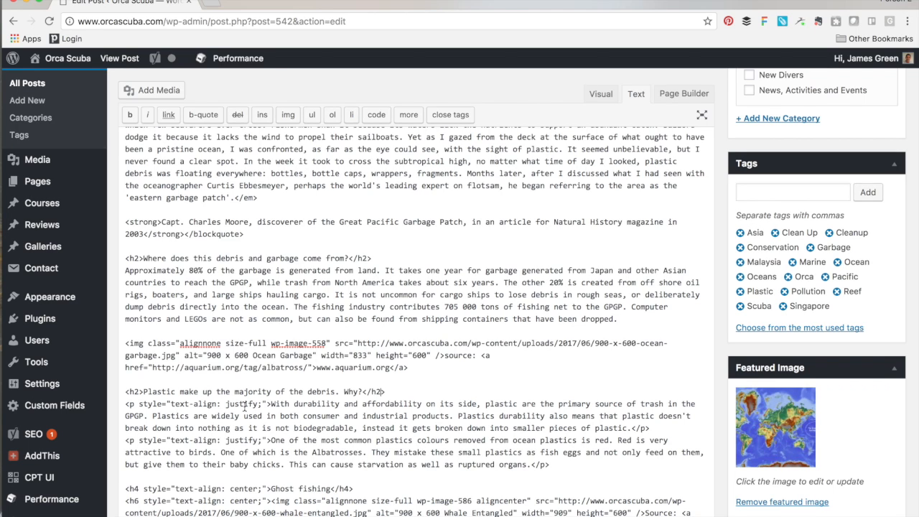
left_click(198, 392)
type("s")
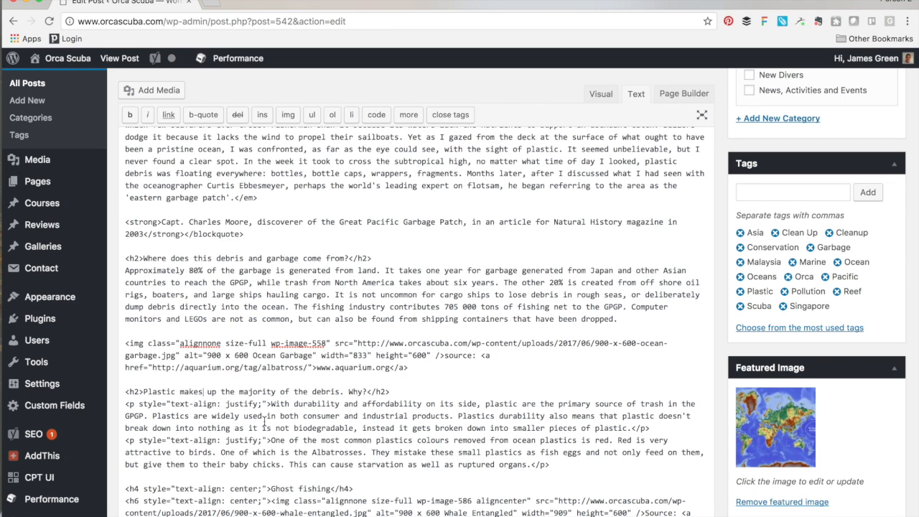
Step: Strip the justified <p> tags from the two paragraphs under the plastic heading and separate them with a blank line
scroll(364, 427, "down", 2)
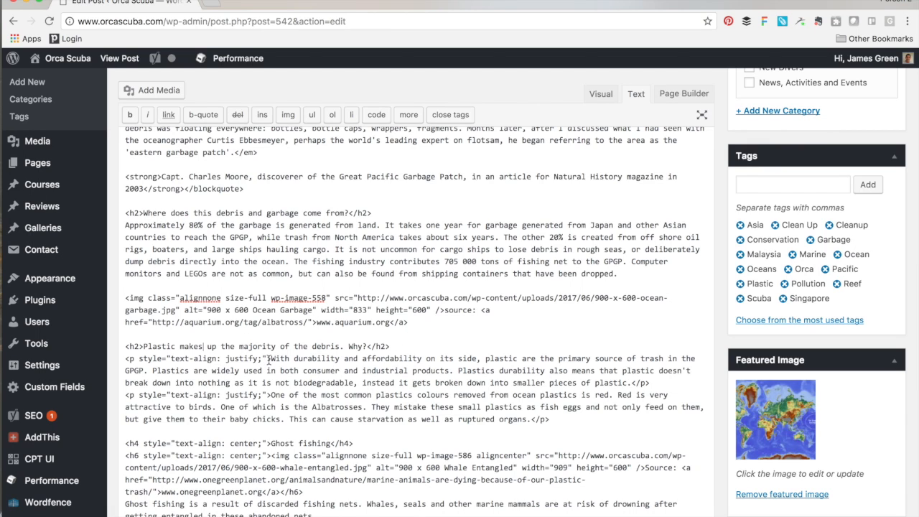
left_click_drag(271, 358, 125, 359)
key("BackSpace")
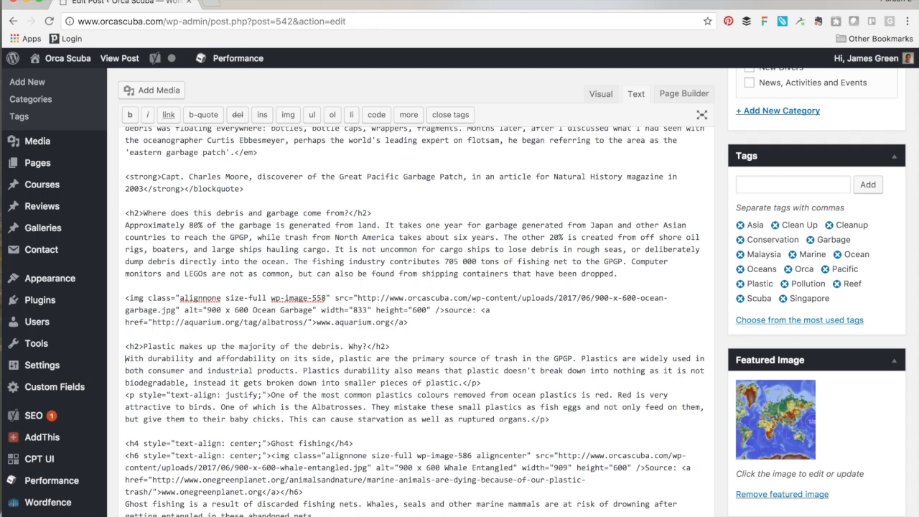
left_click_drag(489, 383, 463, 384)
key("BackSpace")
left_click_drag(272, 395, 123, 397)
key("Return")
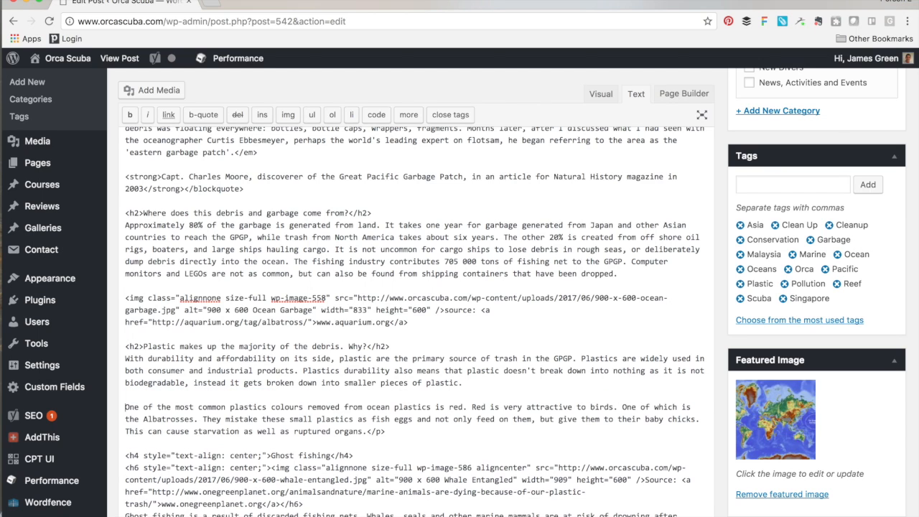
left_click_drag(393, 431, 364, 431)
key("BackSpace")
Step: Convert the centred h4 "Ghost fishing" heading to a plain h2
scroll(317, 405, "down", 5)
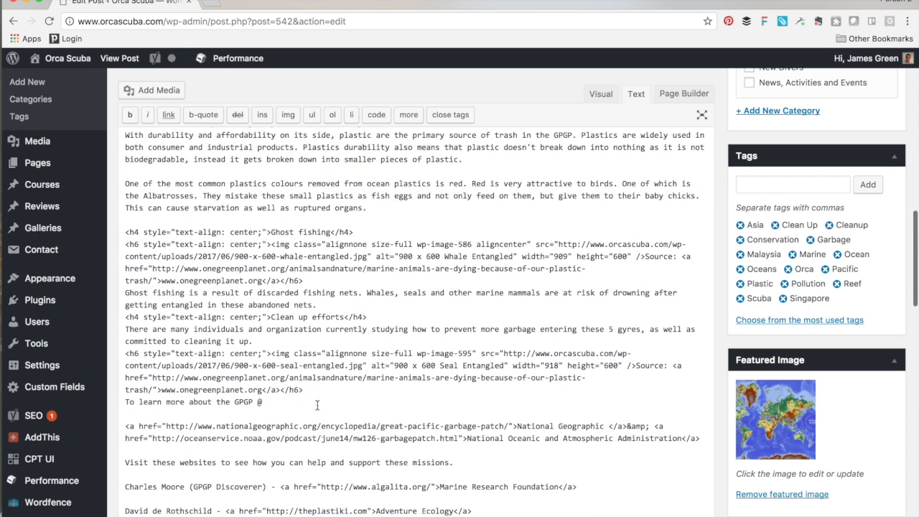
left_click_drag(266, 231, 130, 231)
type("h2>Ghost fishing</h2>")
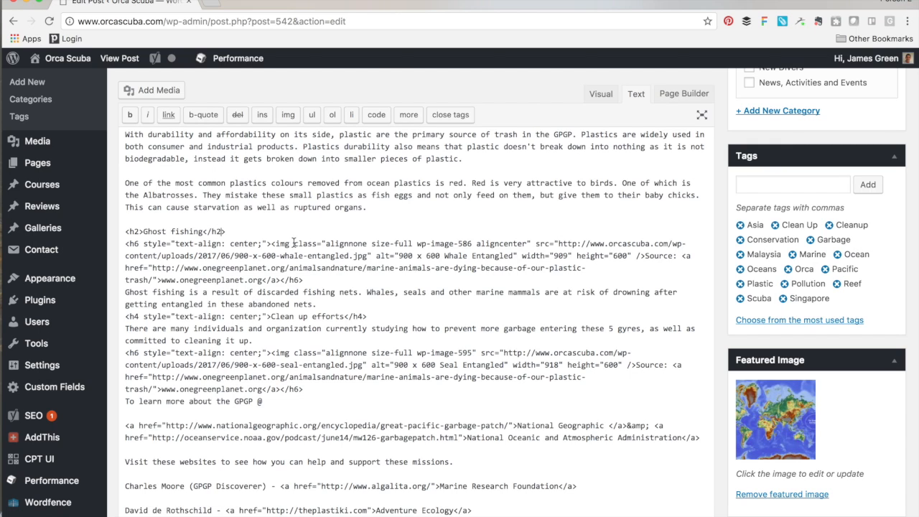
Step: Remove the centred h6 tags around the Whale Entangled image and its source link, leaving blank lines before and after
left_click_drag(271, 244, 126, 245)
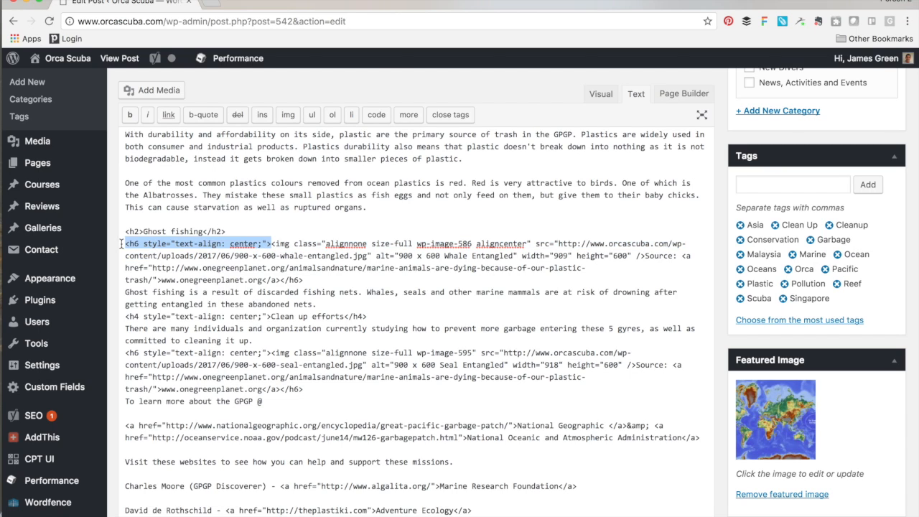
key("Return")
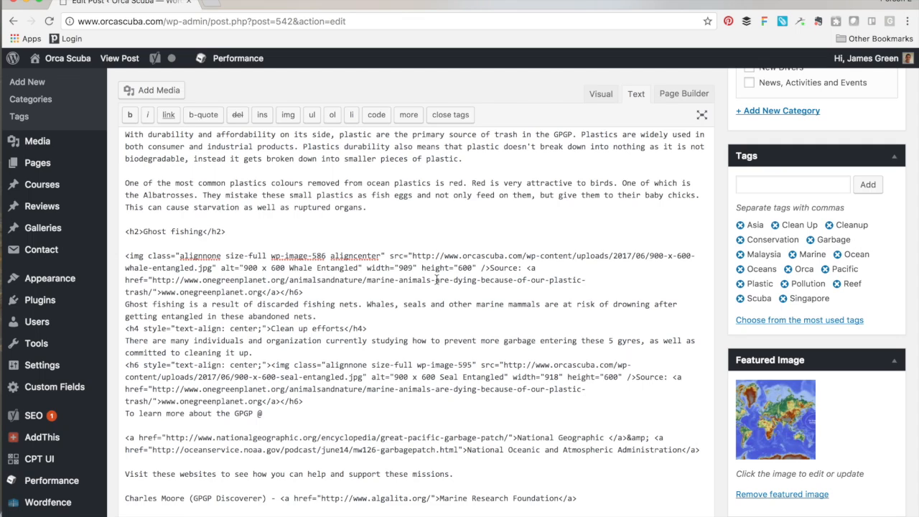
left_click_drag(304, 293, 282, 292)
key("Return")
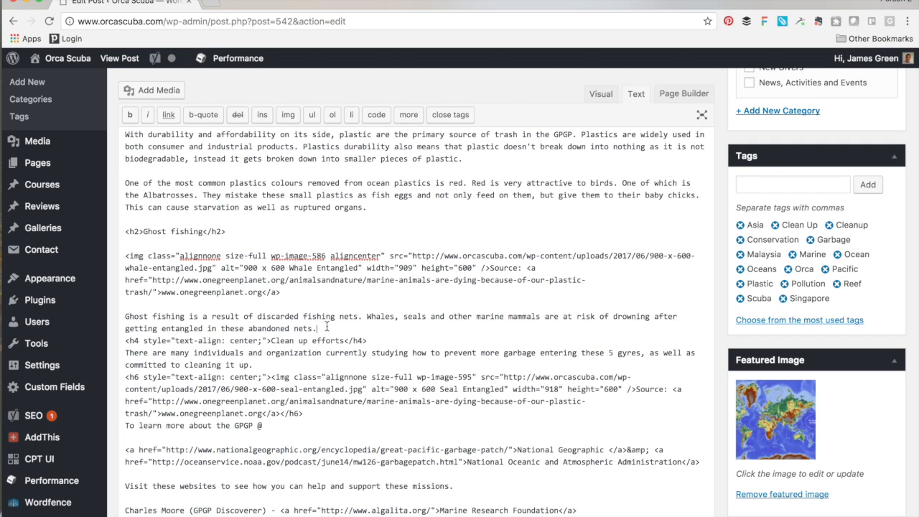
Step: Separate the "Clean up efforts" heading from the paragraph above with a blank line and convert the centred h4 to a plain h2
key("Return")
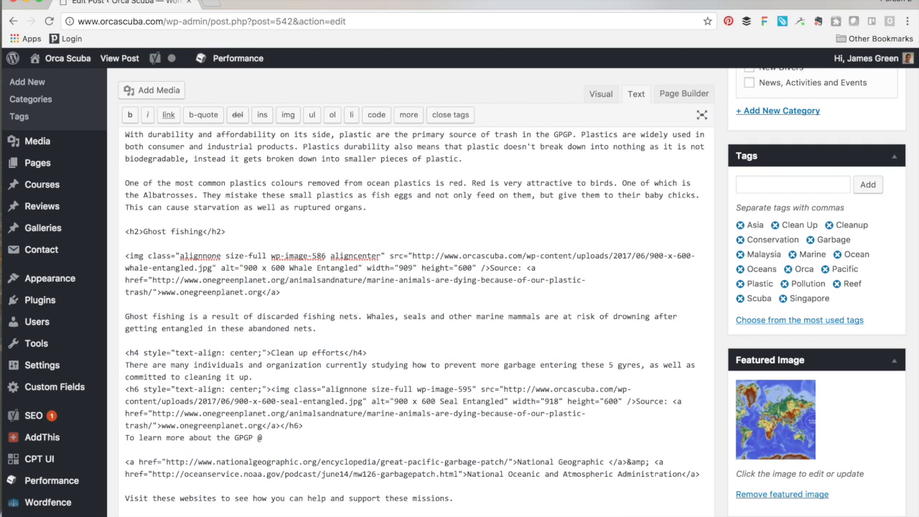
left_click_drag(266, 352, 134, 353)
type("2")
left_click(234, 352)
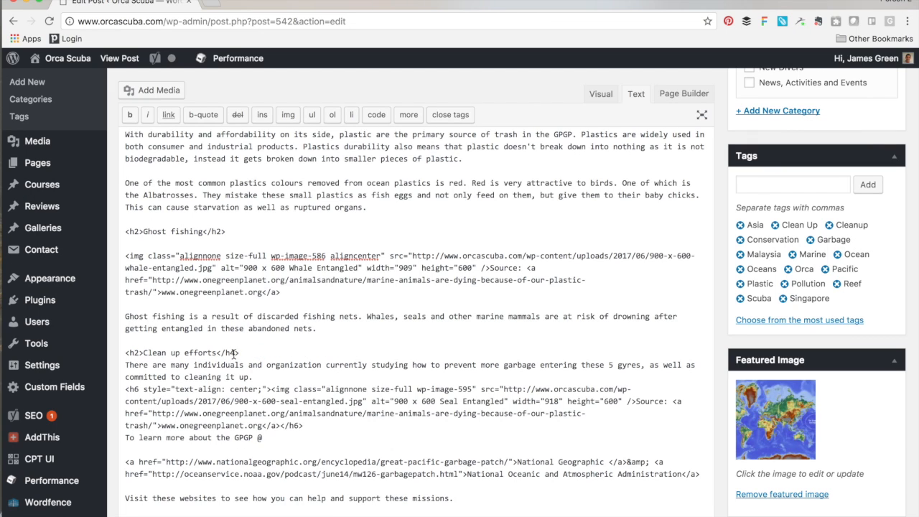
key("BackSpace")
type("2")
Step: Remove the centred h6 tags around the Seal Entangled image and its source link, leaving blank lines before and after
left_click_drag(271, 390, 119, 387)
key("Return")
scroll(323, 380, "down", 3)
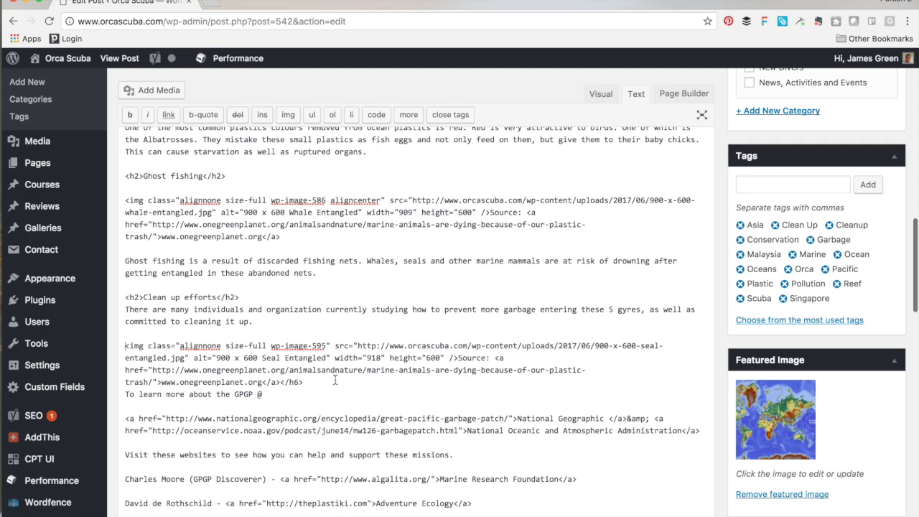
left_click_drag(304, 382, 282, 383)
key("Return")
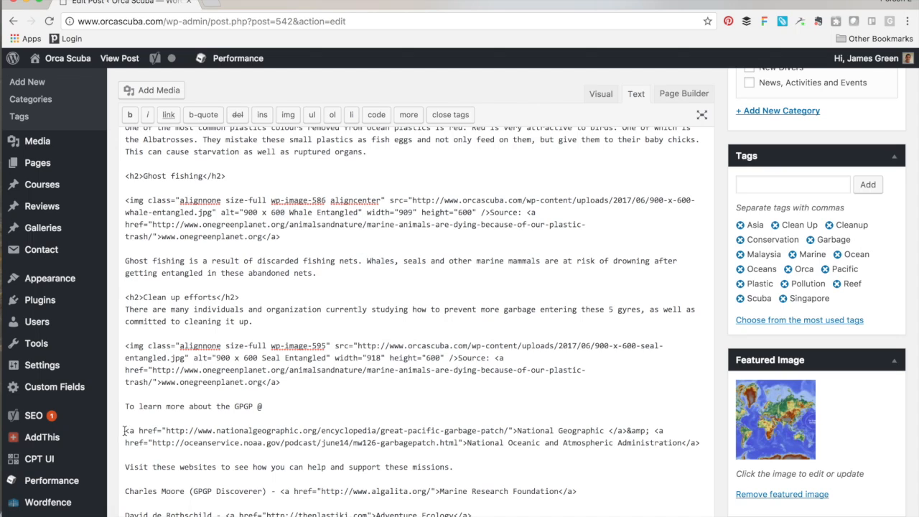
Step: Rewrite the "To learn more" line as "You can learn more about the Great Pacific Garbage Patch in the" and join the links below onto it
left_click_drag(135, 406, 119, 406)
type("You can")
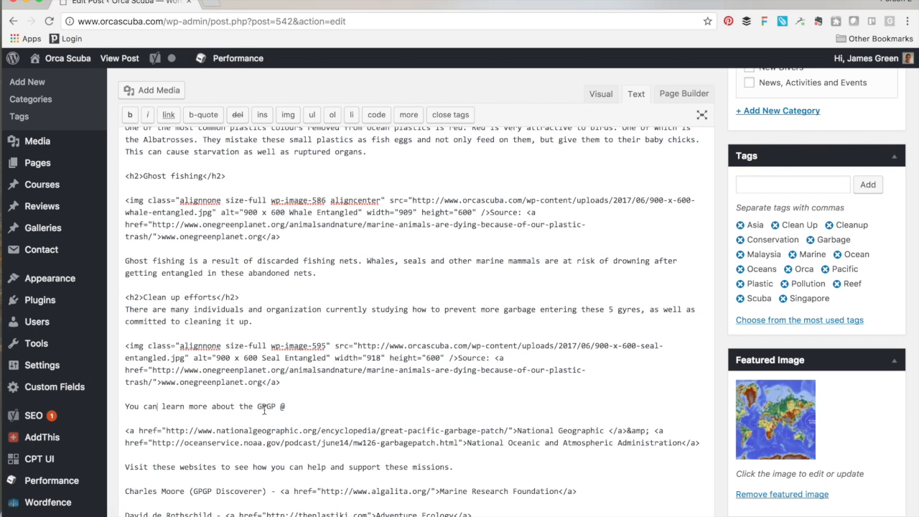
left_click_drag(293, 407, 263, 407)
type("reat Pacific Garbage Patch")
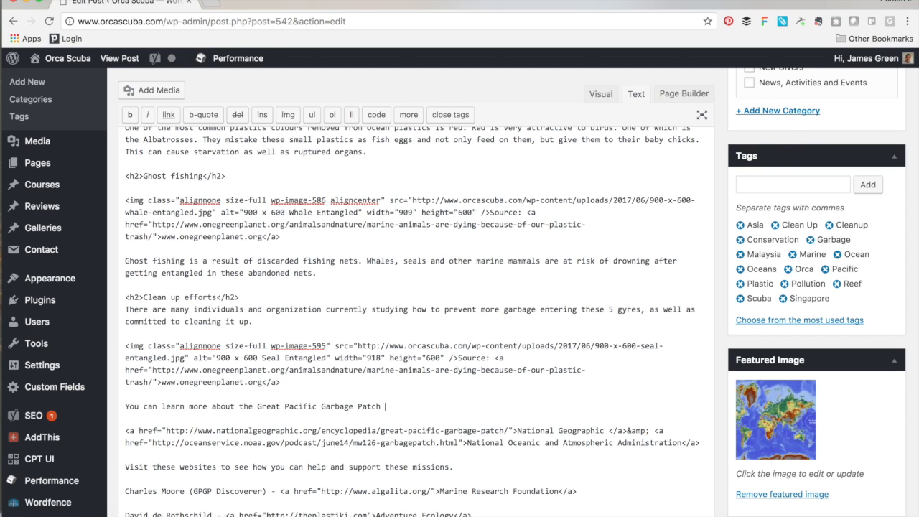
type("in the")
left_click(123, 430)
key("BackSpace")
key("BackSpace")
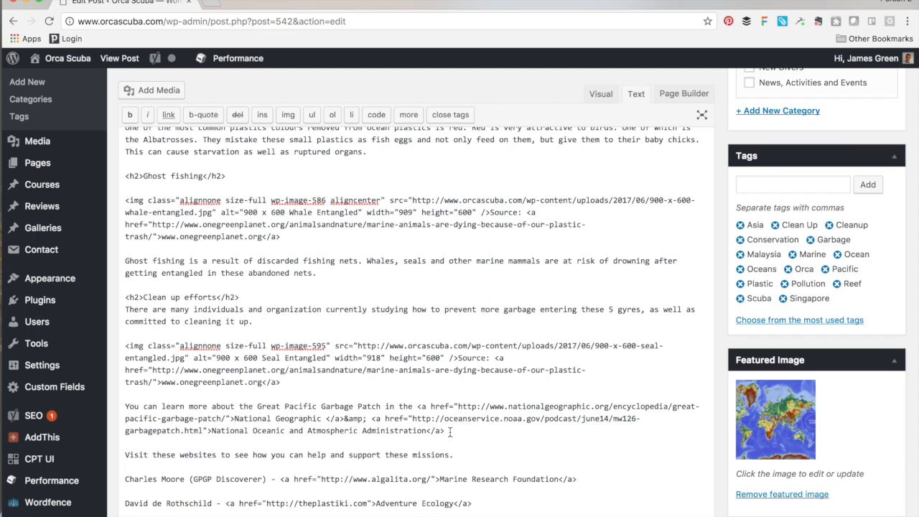
Step: Remove the trailing space inside the National Geographic link, replace &amp; with "and the", and end the sentence with a period
left_click_drag(369, 420, 325, 418)
left_click(324, 419)
key("BackSpace")
left_click(340, 418)
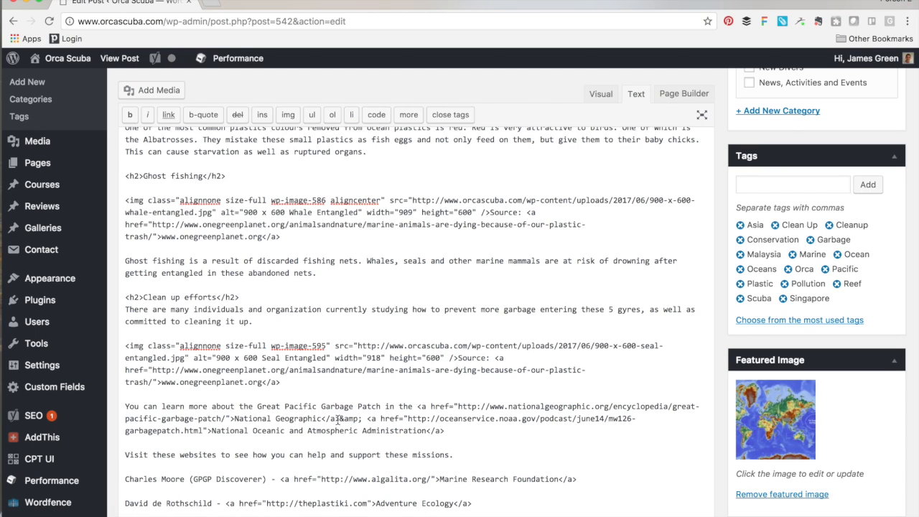
left_click_drag(367, 418, 342, 418)
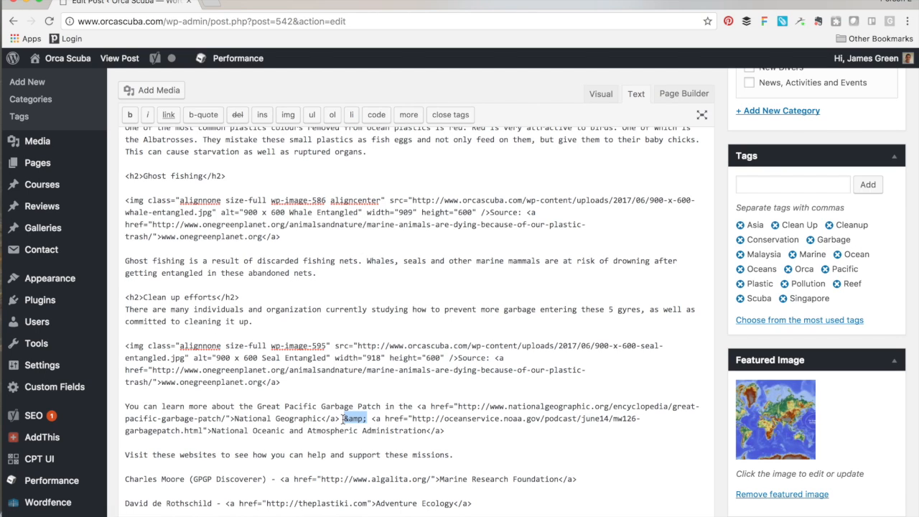
left_click(343, 418)
type("&")
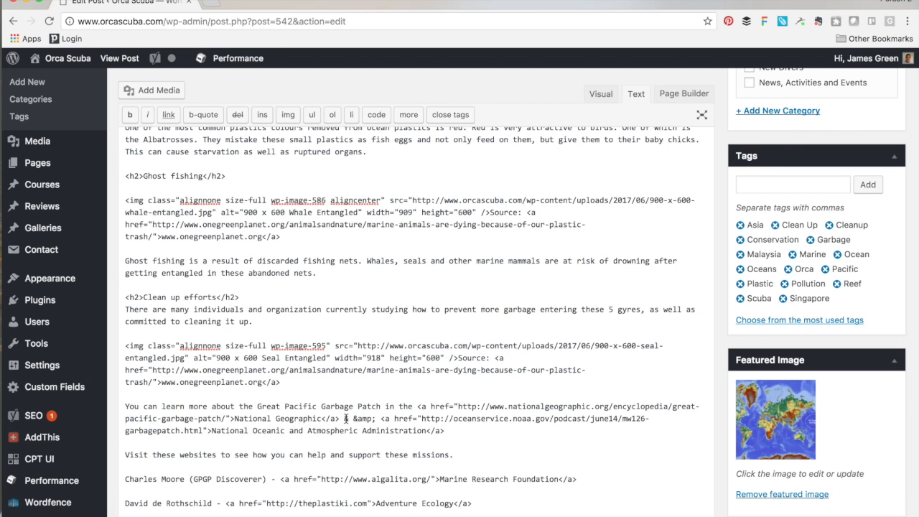
left_click_drag(345, 418, 378, 419)
type("and")
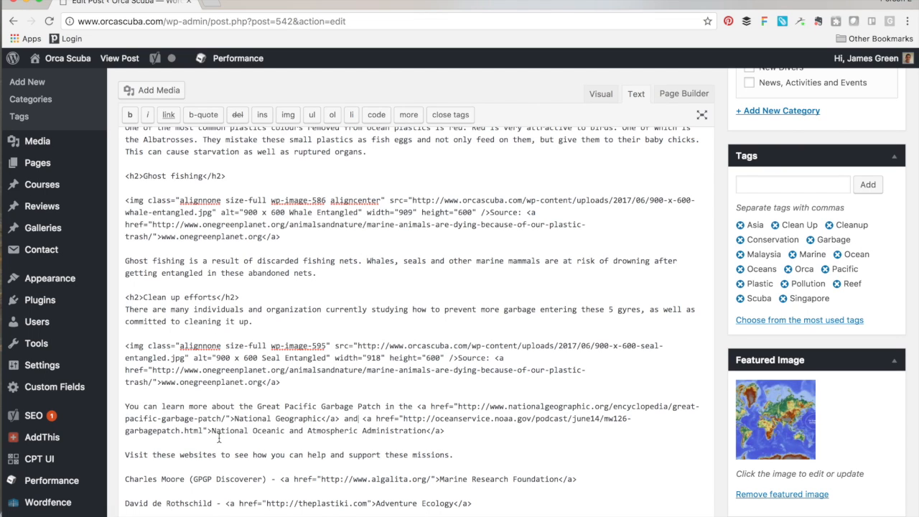
type("the")
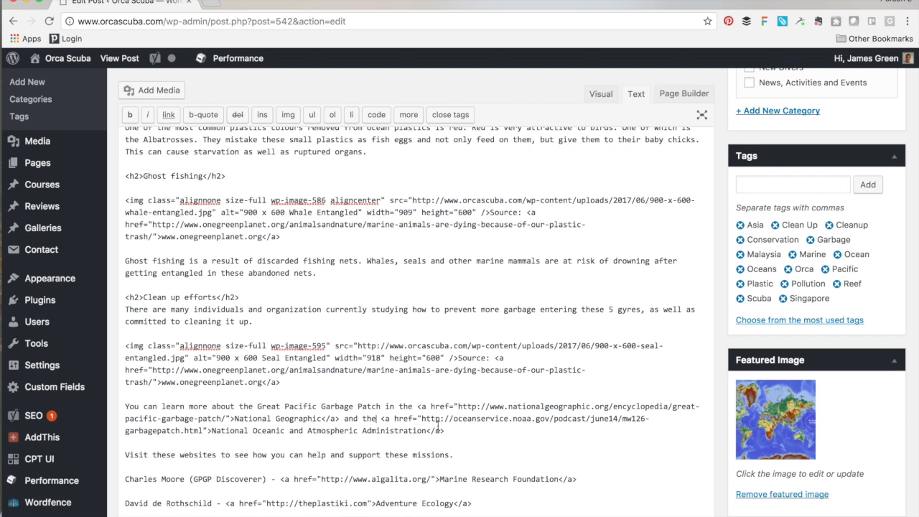
left_click(448, 431)
type(".")
scroll(374, 400, "down", 2)
scroll(373, 399, "down", 2)
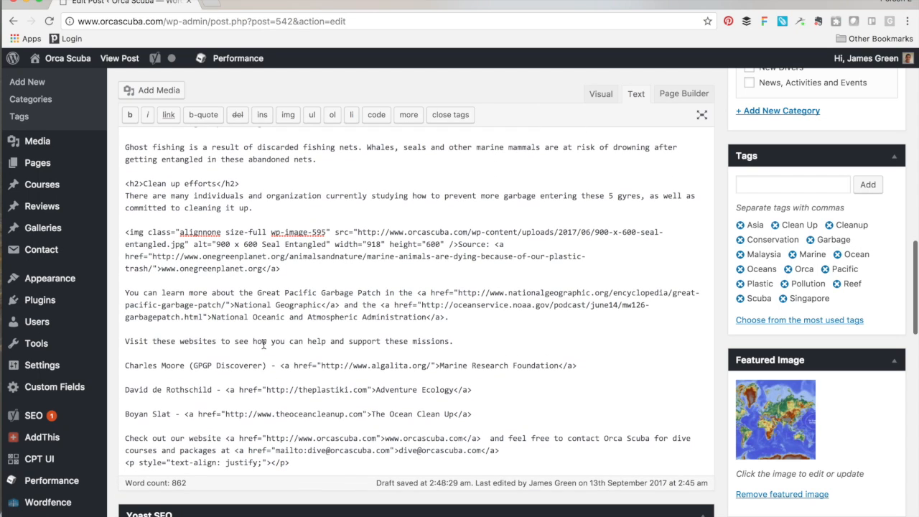
left_click(126, 341)
key("BackSpace")
key("BackSpace")
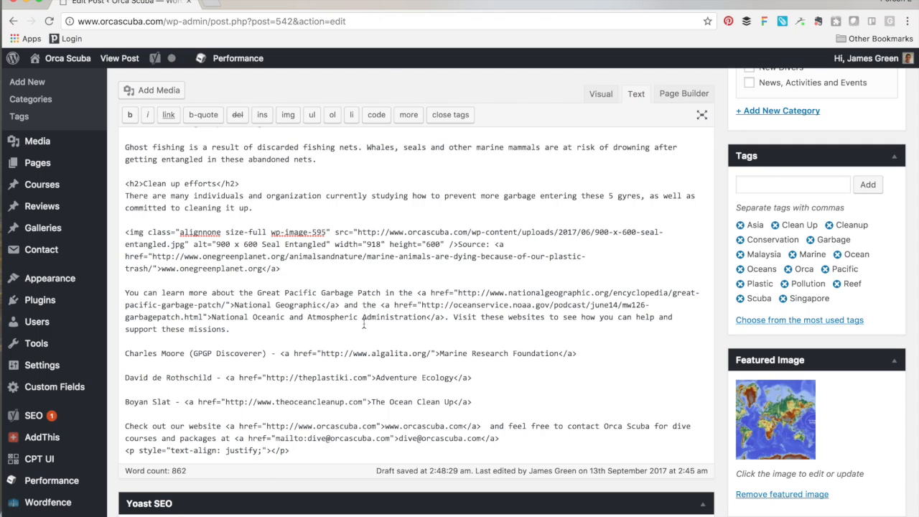
key("BackSpace")
key("Return")
key("Return")
Step: Wrap the line "Visit these websites to see how you can help and support these missions." in h3 tags
type("<h3>")
left_click(480, 343)
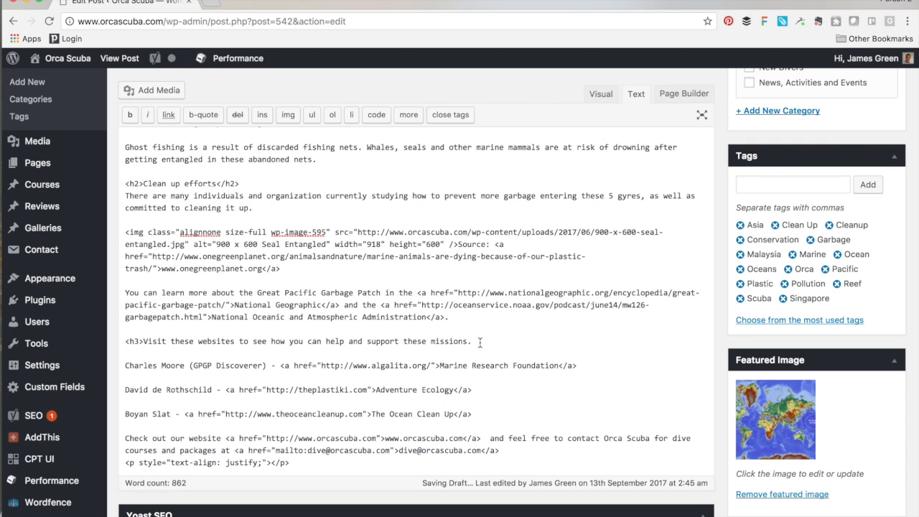
type("</h3>")
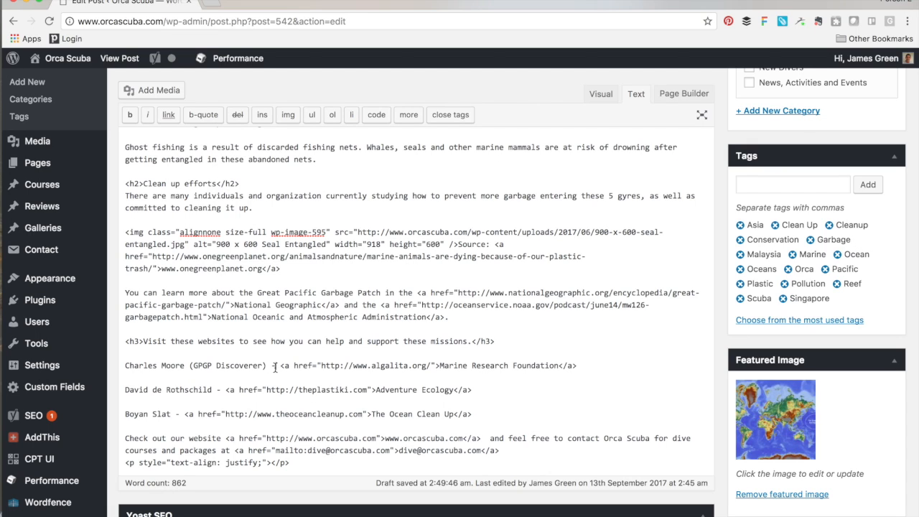
Step: Shorten the closing paragraph to "Feel free to contact Orca Scuba for dive courses and packages." and delete the empty justified <p> tags below it
scroll(246, 402, "down", 2)
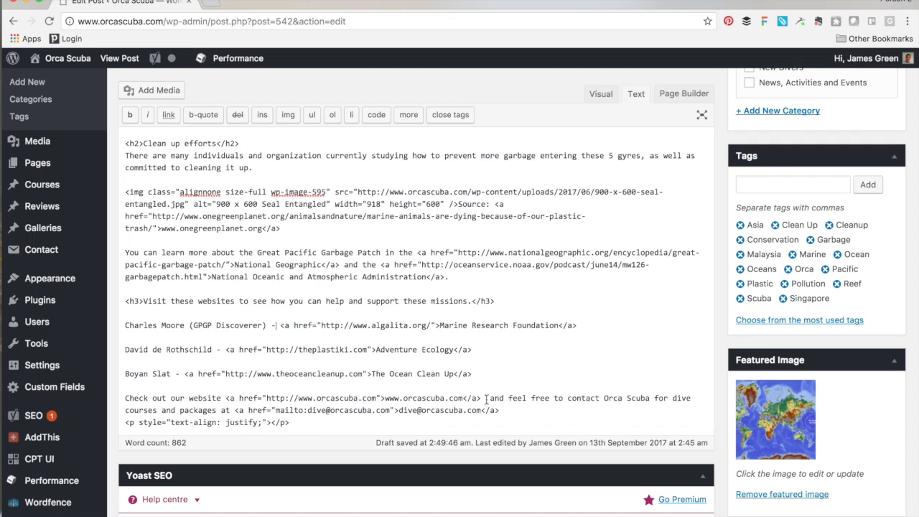
left_click_drag(510, 399, 121, 395)
type("F")
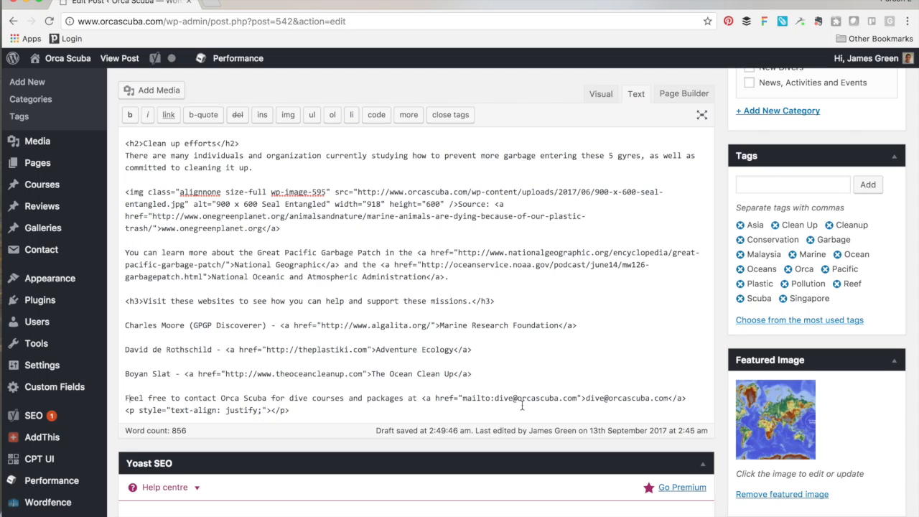
left_click(587, 399)
left_click_drag(586, 399, 669, 399)
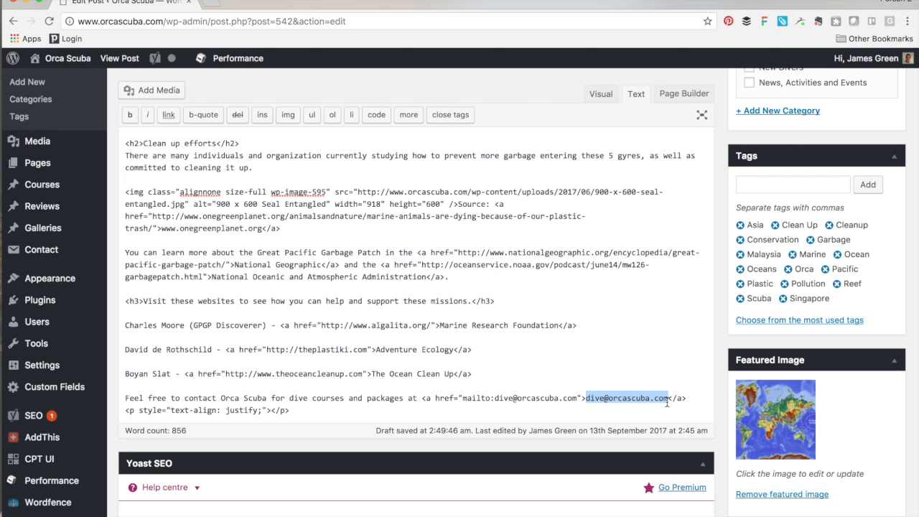
left_click(536, 399)
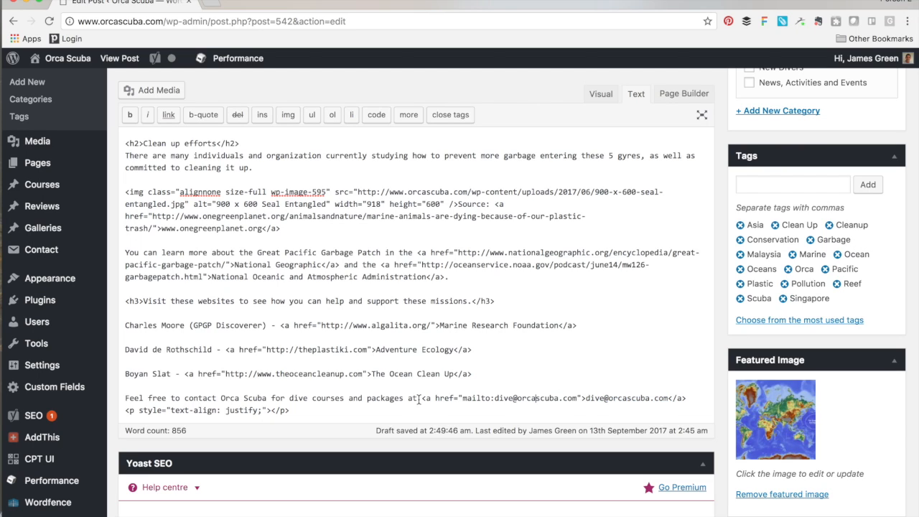
left_click_drag(293, 410, 404, 398)
type(".")
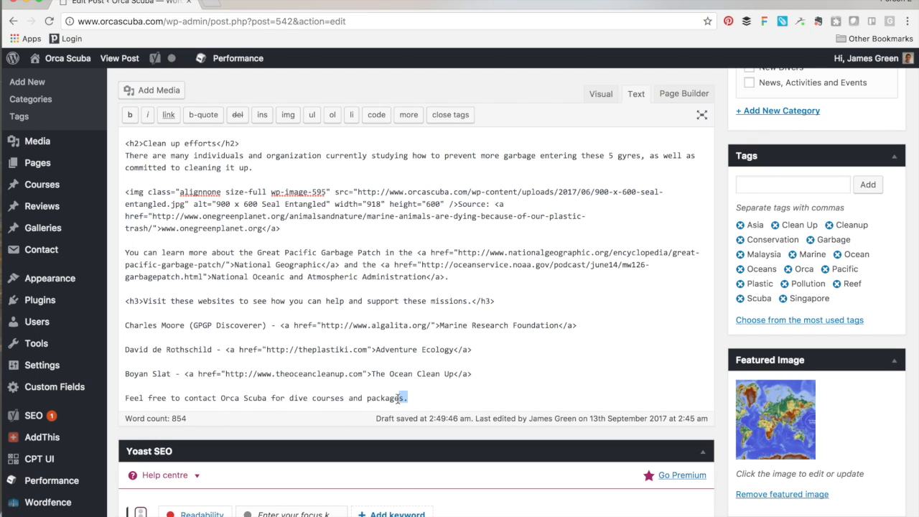
Step: Link "contact Orca Scuba for dive courses and packages." to the site's existing Contact page, found by searching for "contact"
left_click_drag(409, 399, 185, 393)
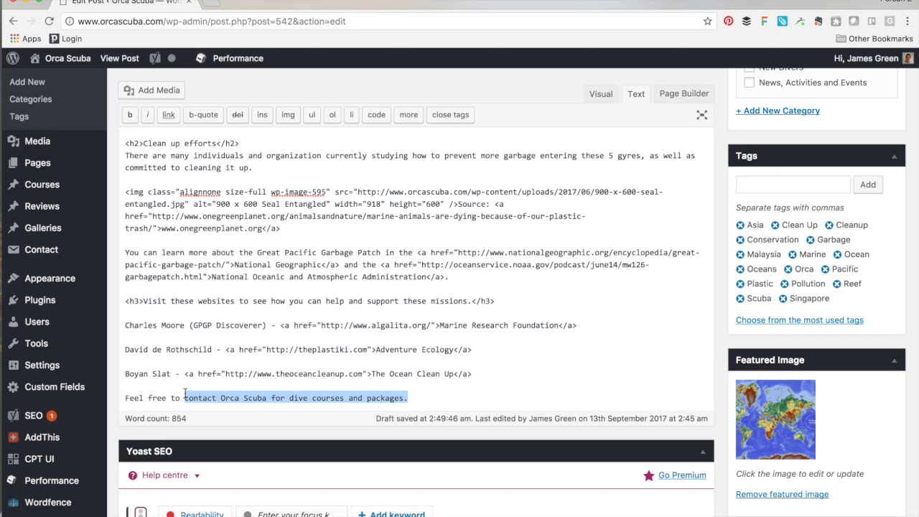
left_click(168, 116)
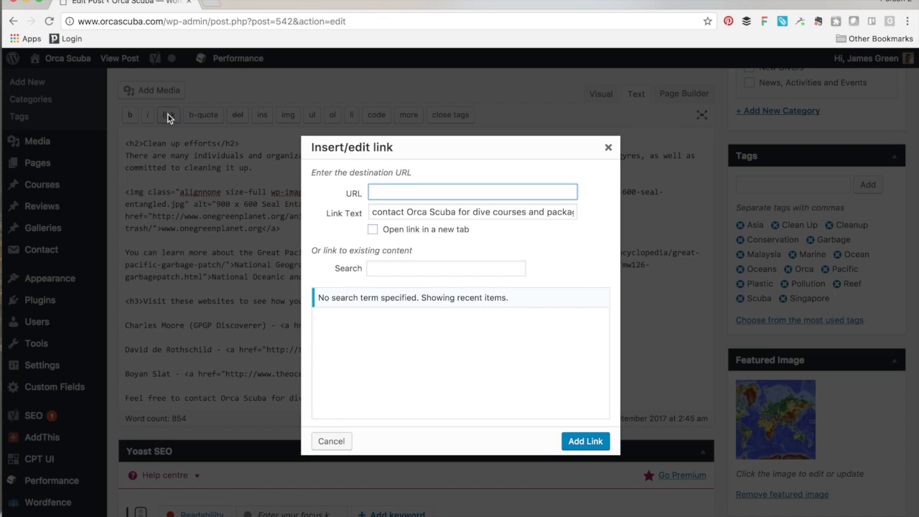
left_click(416, 270)
type("contact")
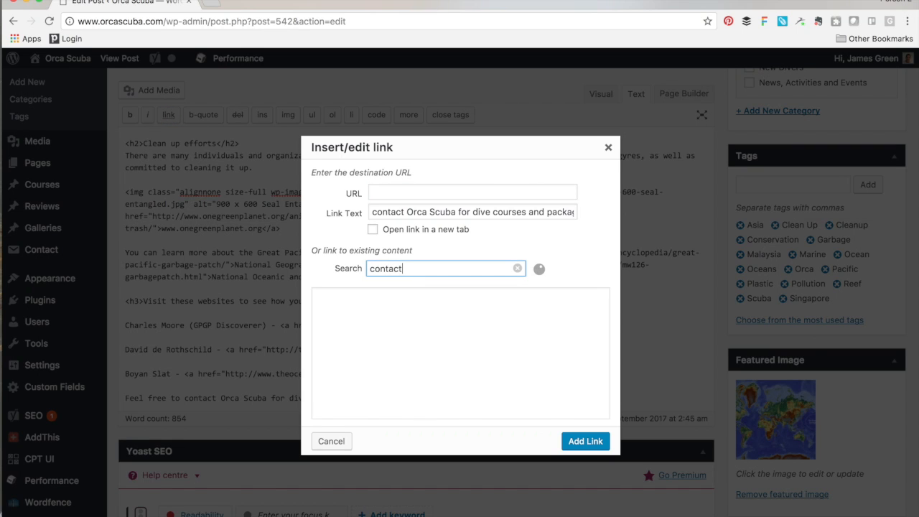
left_click(346, 298)
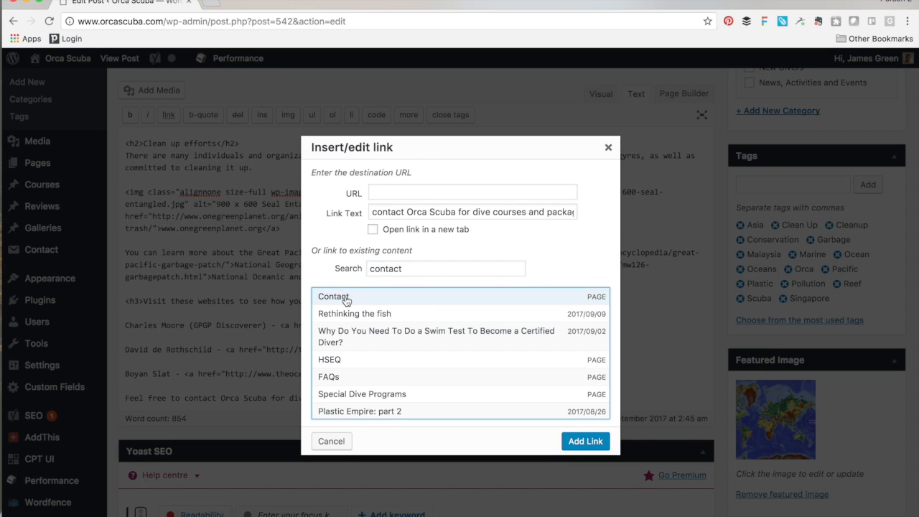
left_click(585, 440)
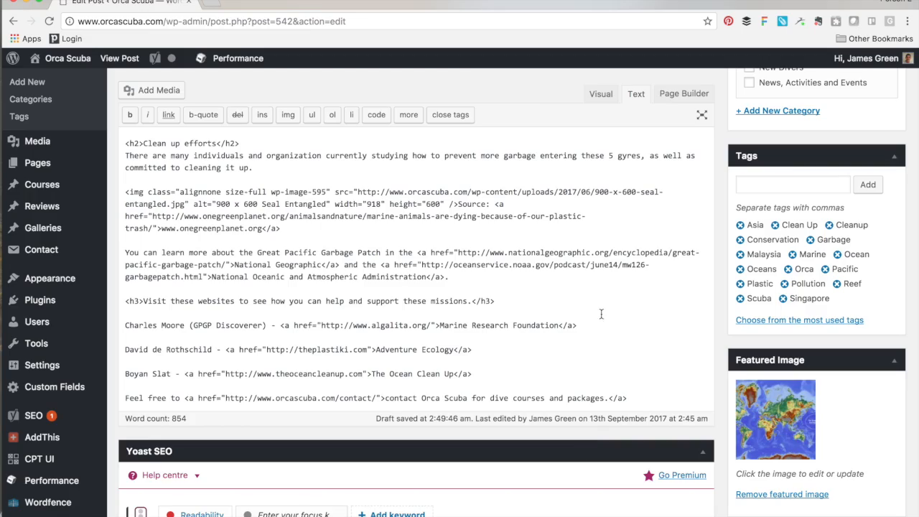
Step: Review the whole post's cleaned-up HTML, from the closing paragraph back up to the title
scroll(639, 308, "down", 2)
scroll(639, 309, "up", 15)
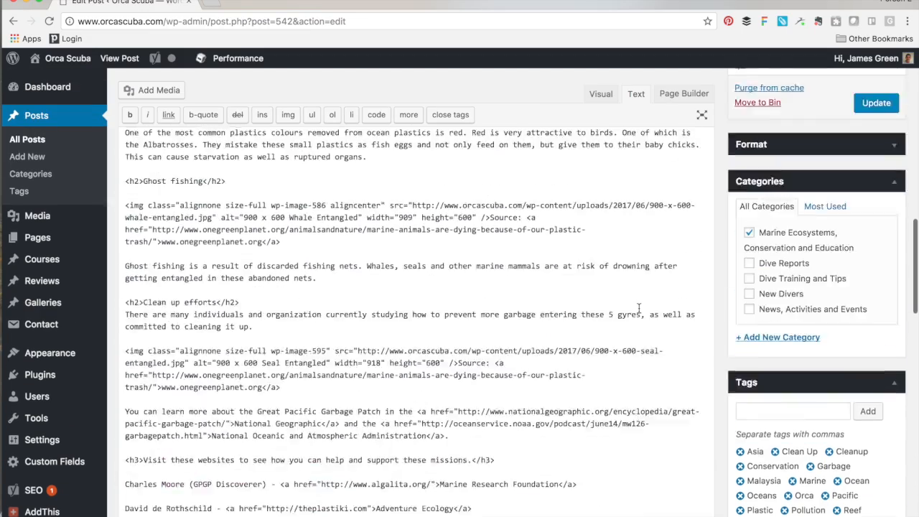
scroll(639, 309, "up", 10)
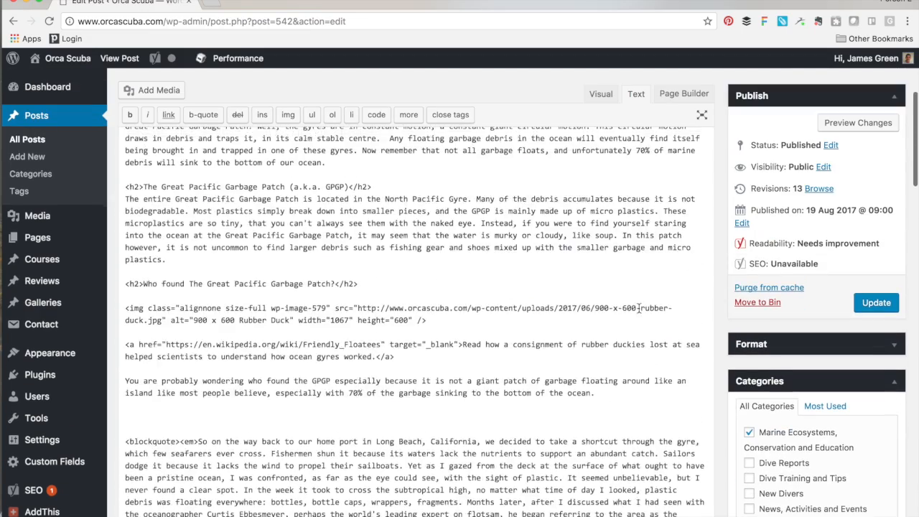
scroll(639, 308, "down", 2)
scroll(638, 309, "down", 15)
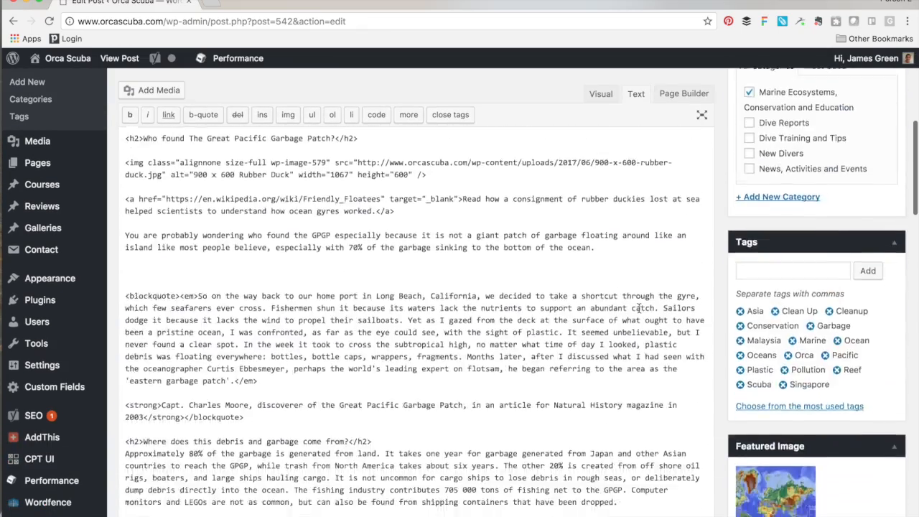
scroll(639, 309, "down", 5)
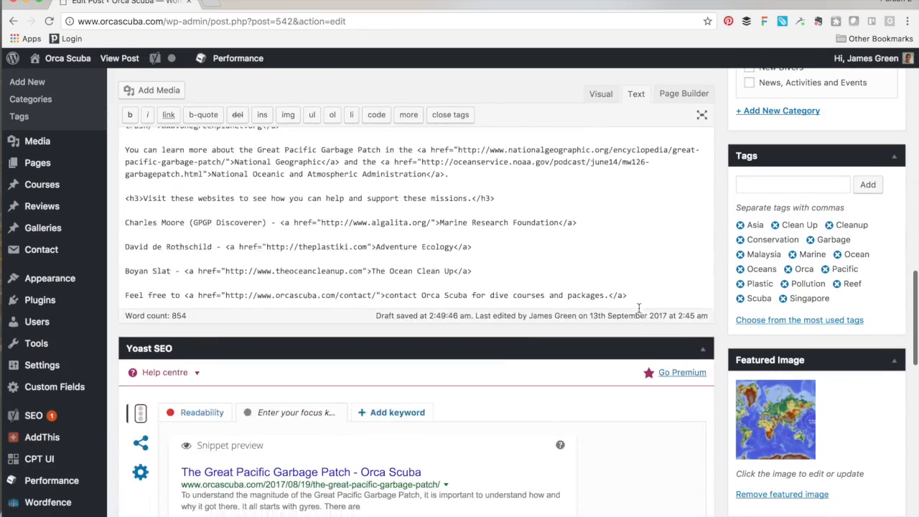
scroll(639, 309, "up", 8)
scroll(638, 309, "up", 10)
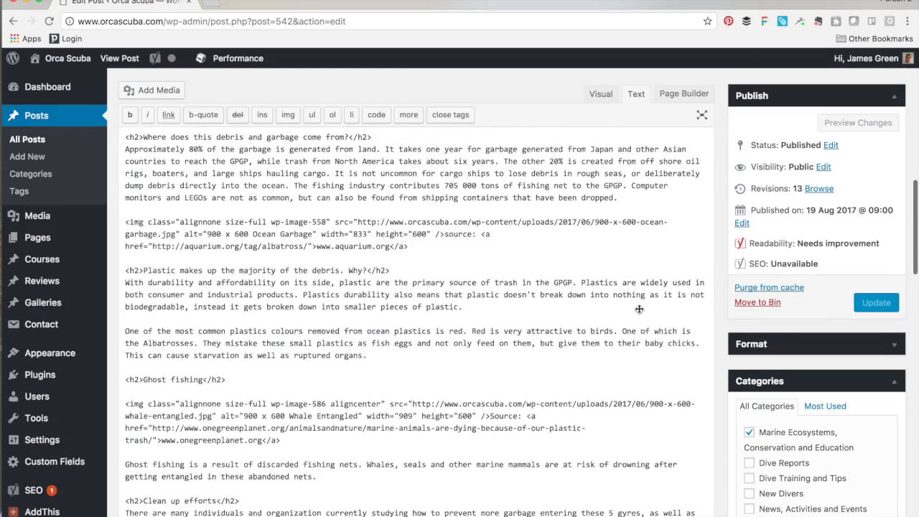
scroll(639, 309, "up", 5)
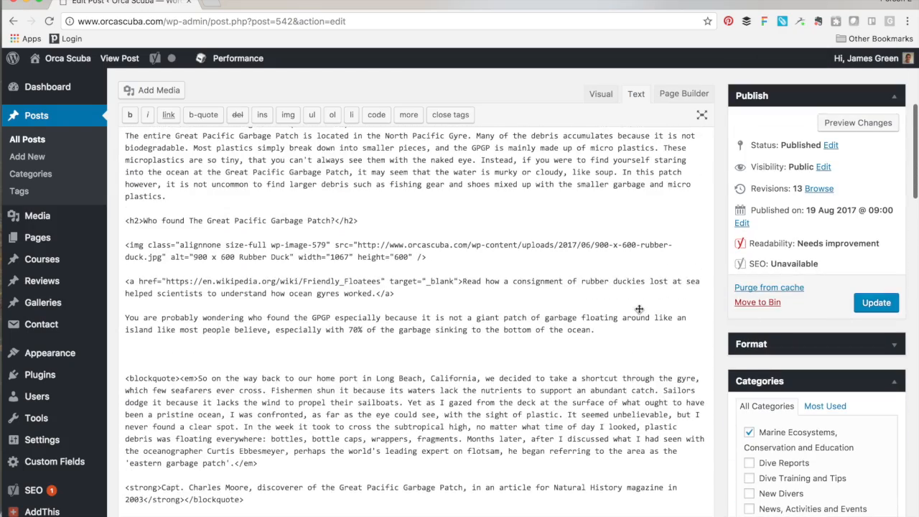
scroll(639, 309, "down", 8)
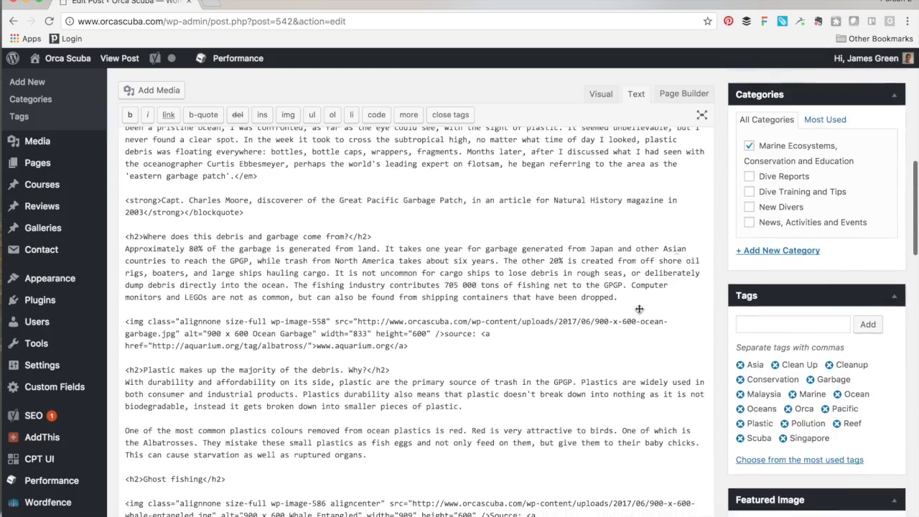
scroll(713, 175, "up", 5)
scroll(713, 175, "up", 3)
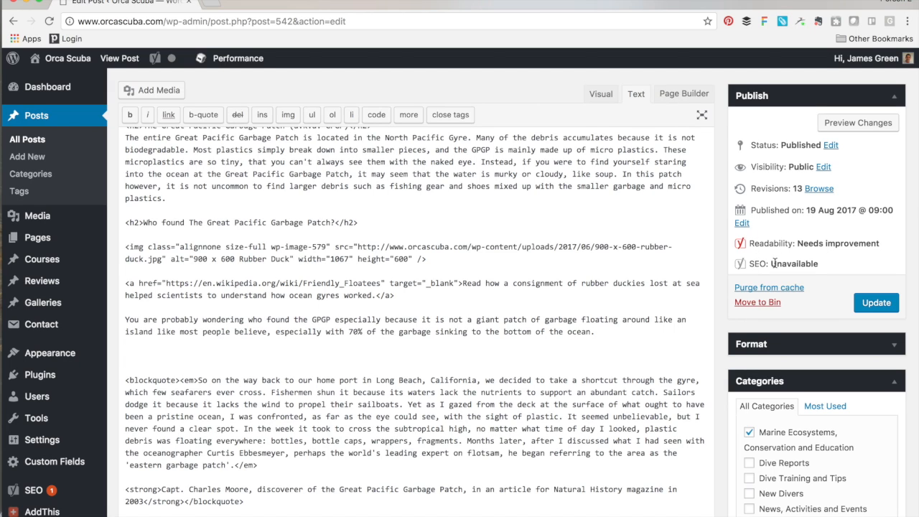
scroll(257, 352, "up", 5)
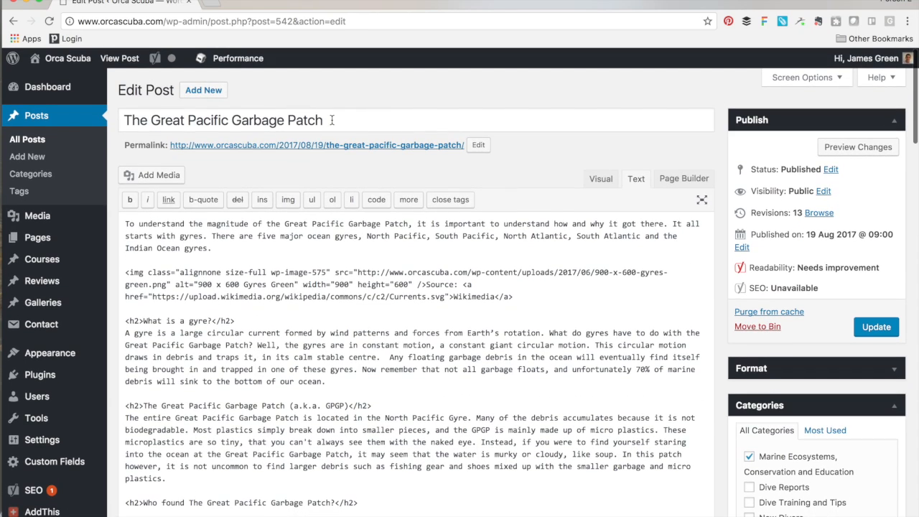
Step: Set the Yoast SEO focus keyword to "Great Pacific Garbage Patch", taken from the post title
left_click_drag(324, 120, 150, 120)
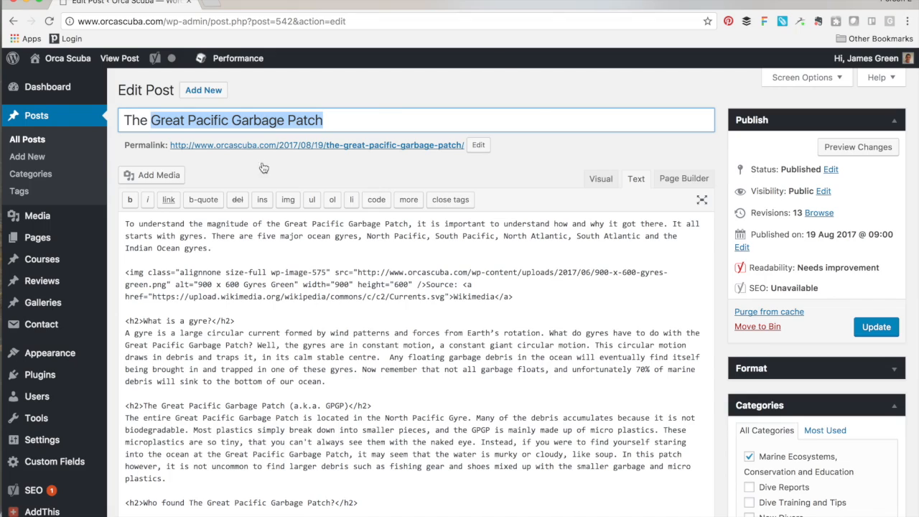
left_click(554, 325)
scroll(578, 377, "down", 15)
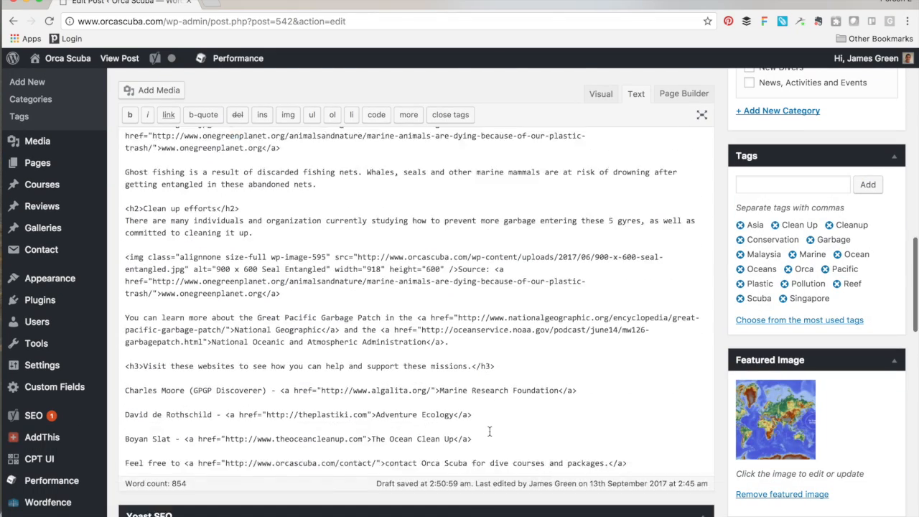
left_click(236, 261)
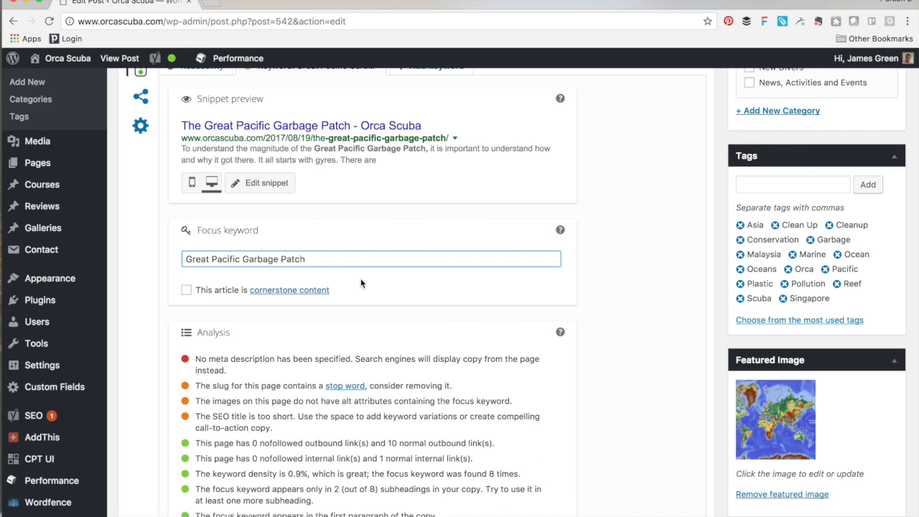
left_click(397, 294)
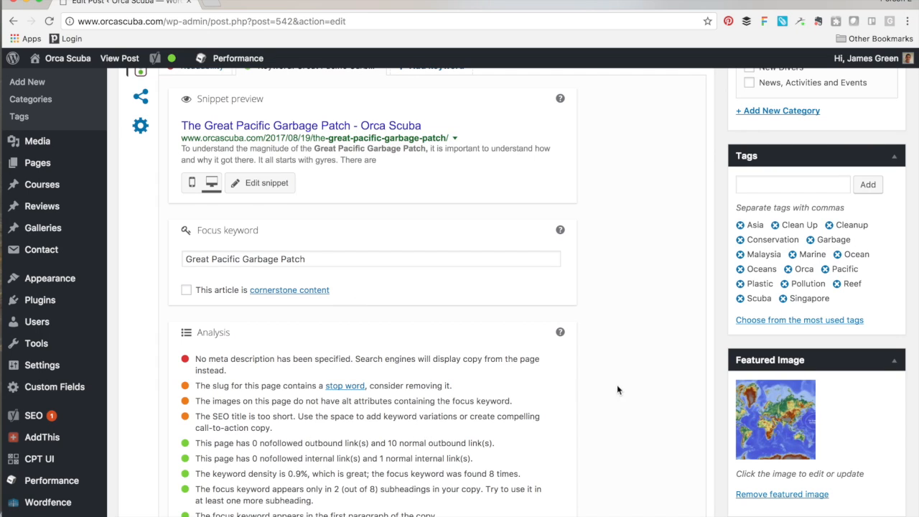
Step: Open the snippet for editing and set the SEO title to "The Great Pacific Garbage Patch - Background and Information"
scroll(689, 328, "up", 3)
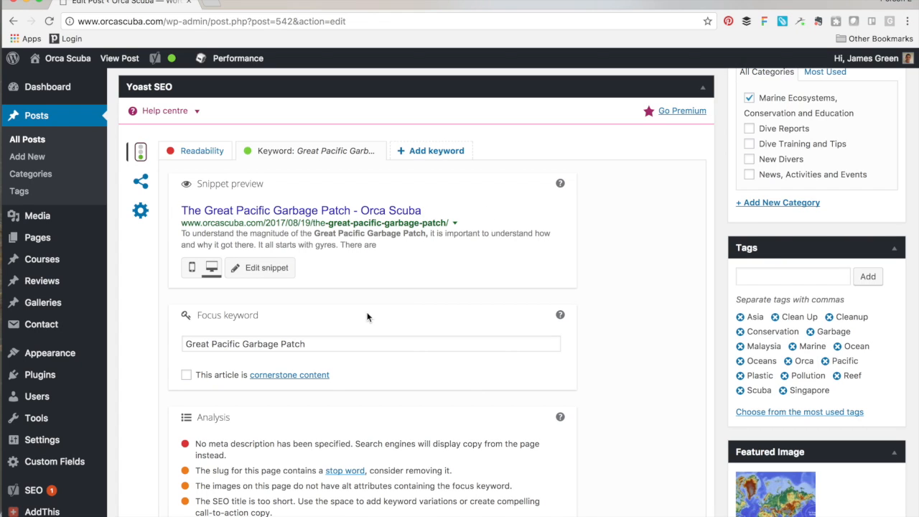
left_click(261, 269)
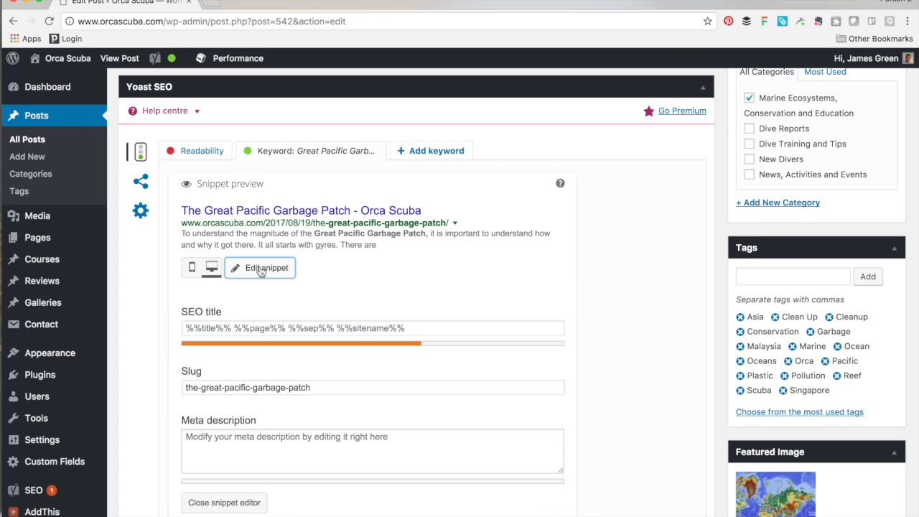
left_click(245, 333)
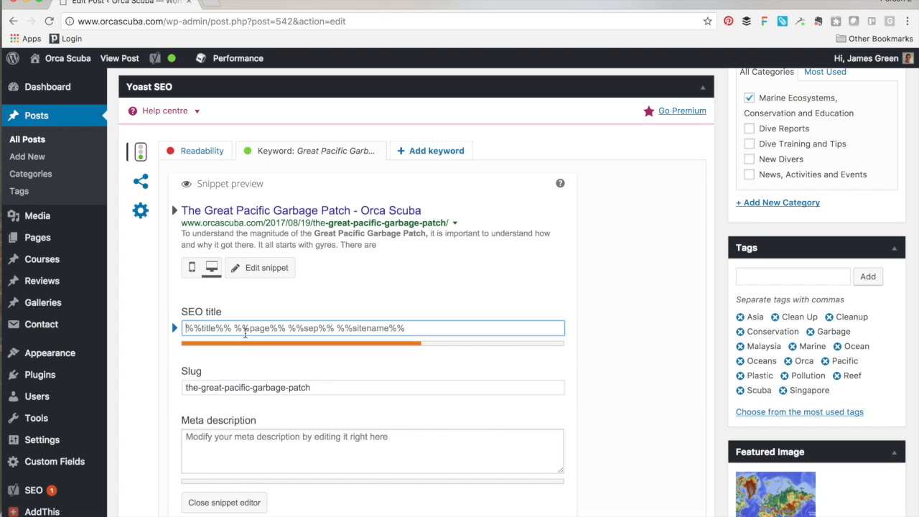
type("The ")
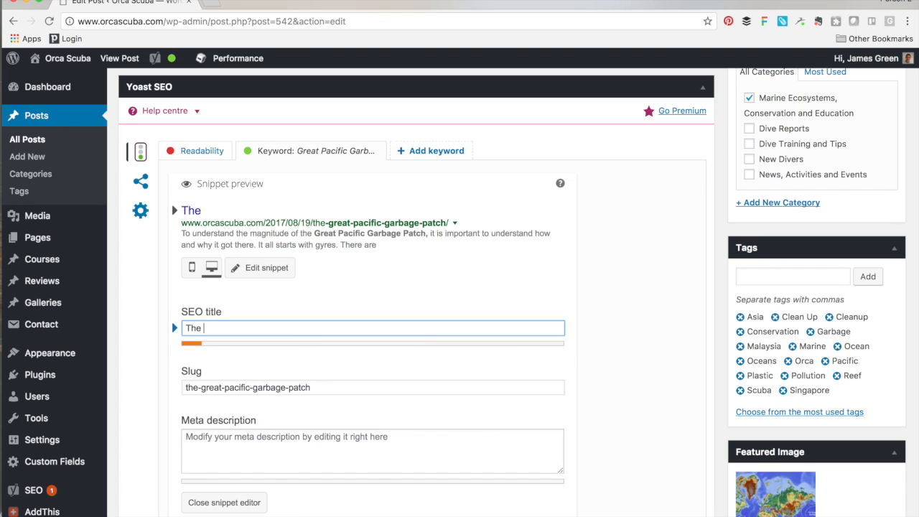
type("Great")
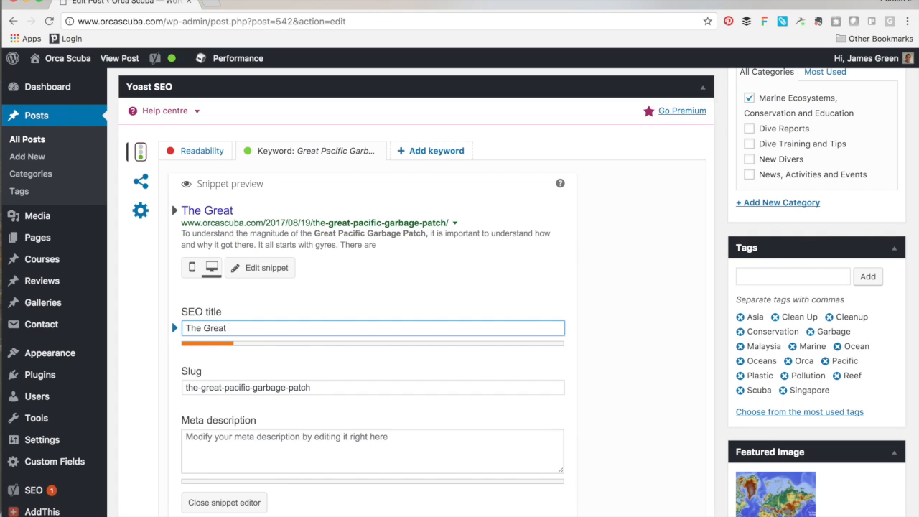
type(" Pacific Garbage Patch")
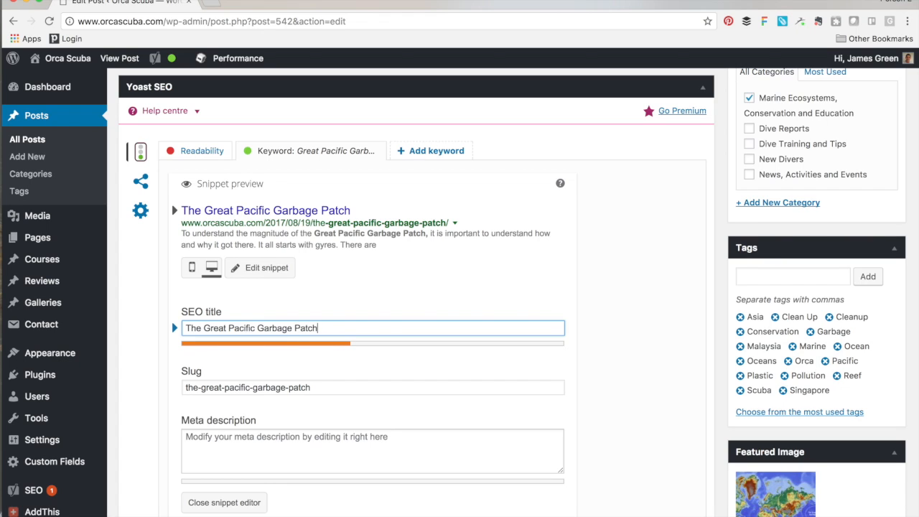
type(" - Backgroun")
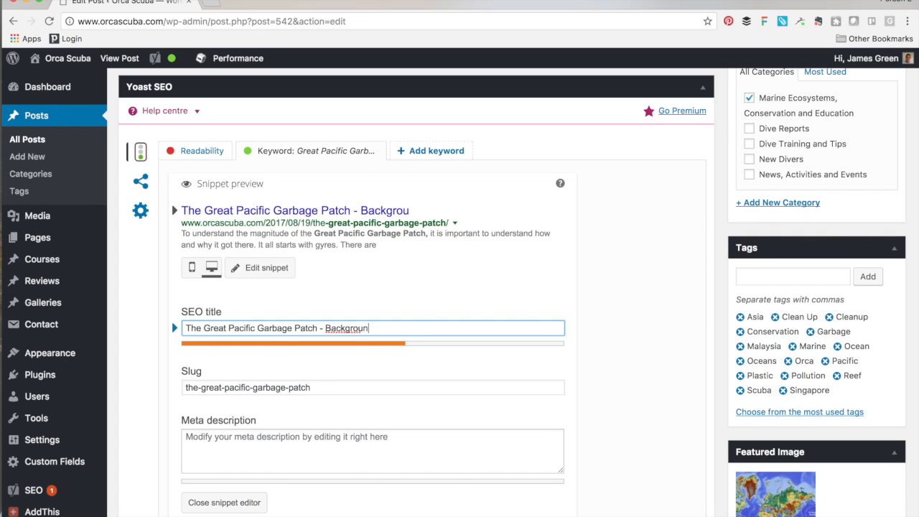
type("d and Information")
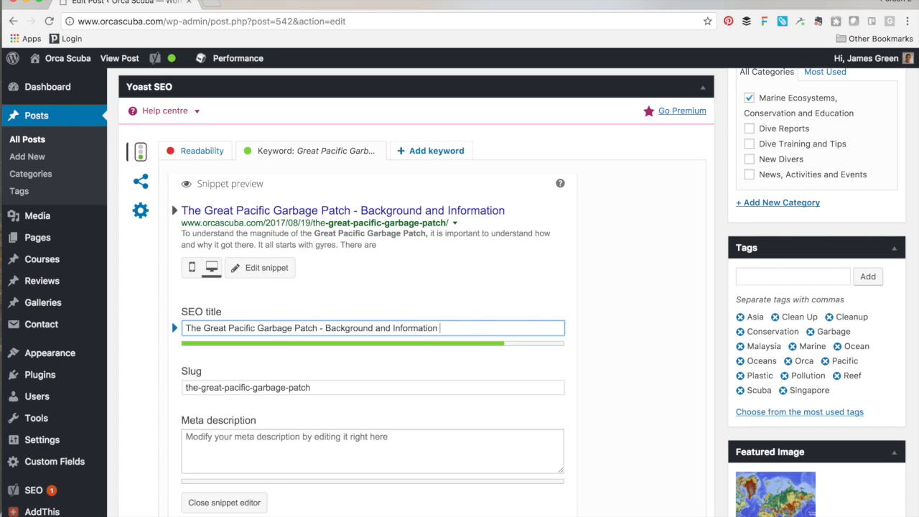
Step: Try extending the SEO title with " - Orca Scuba", with and without the dash before "Background"
type(" - Orca Scuba")
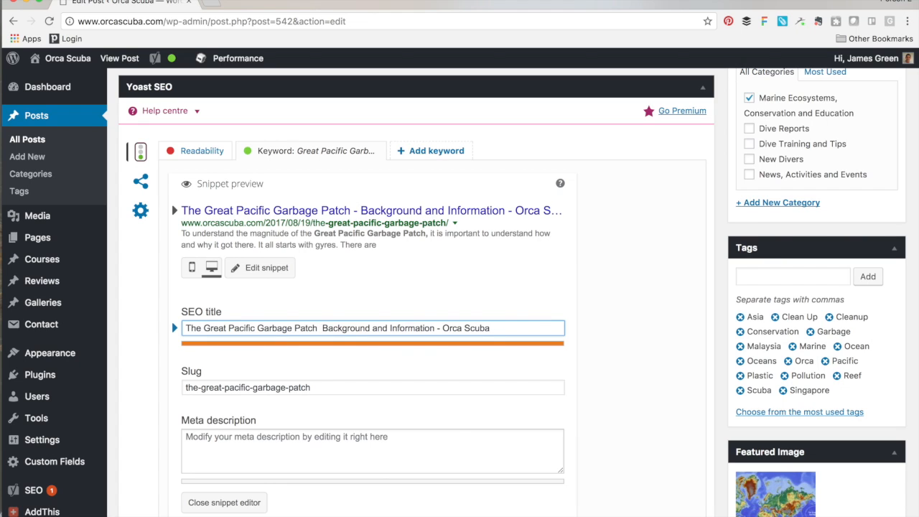
key("BackSpace")
key("BackSpace")
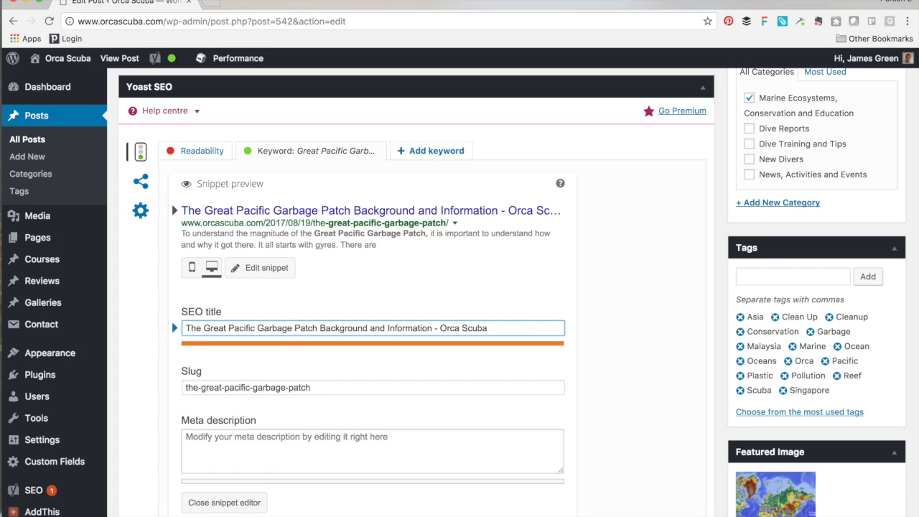
type("_")
key("BackSpace")
type("-")
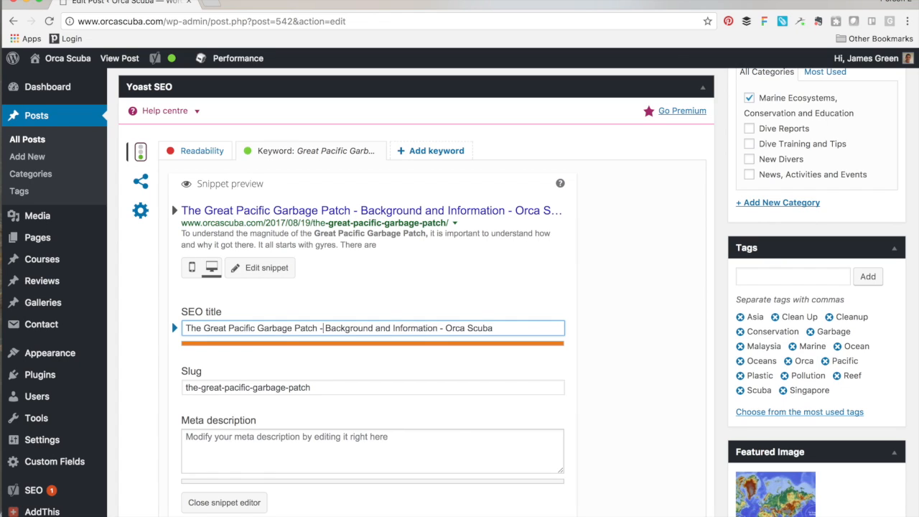
left_click_drag(507, 326, 443, 327)
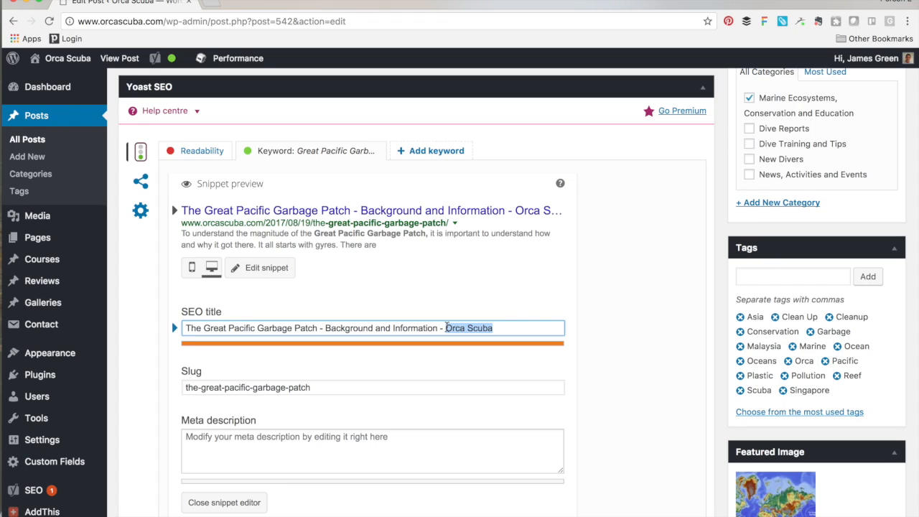
key("BackSpace")
key("BackSpace")
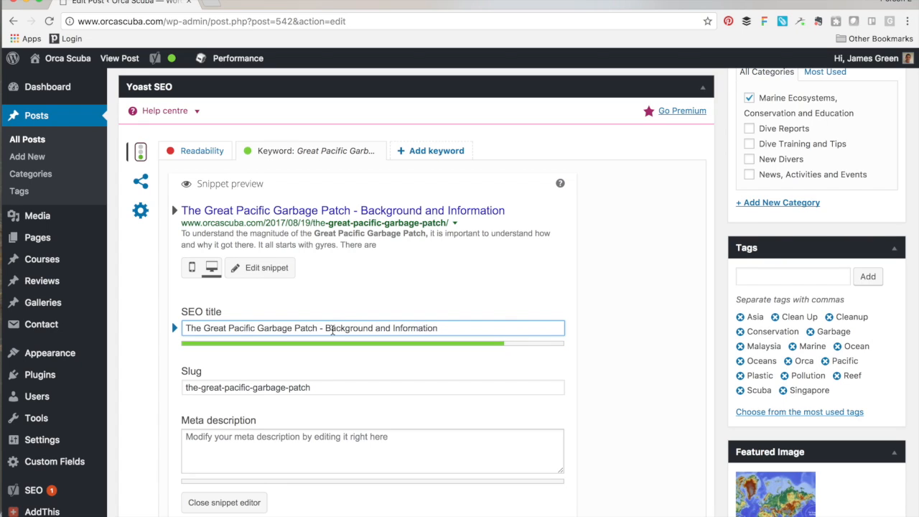
left_click(597, 368)
Step: Copy the post's opening paragraph into the meta description and trim its beginning so it starts with "The Great Pacific Garbage Patch,"
scroll(639, 386, "down", 3)
scroll(639, 386, "up", 2)
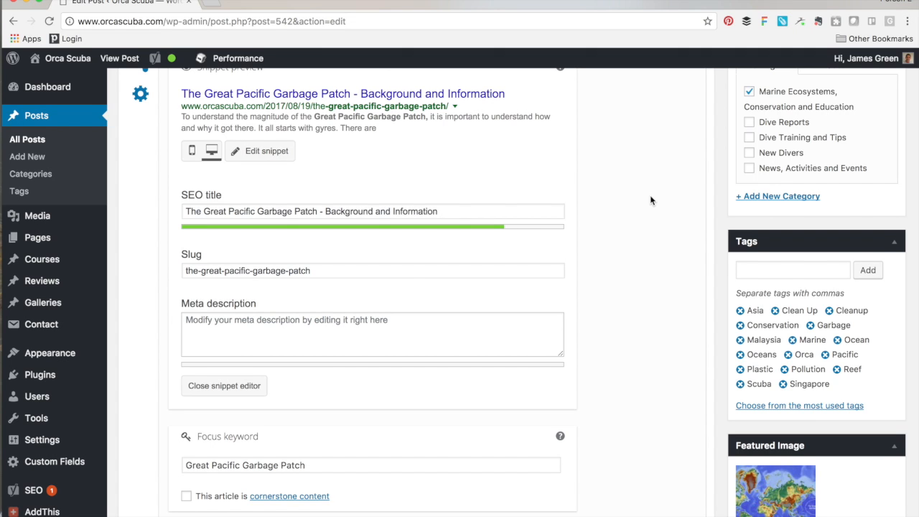
scroll(649, 195, "up", 10)
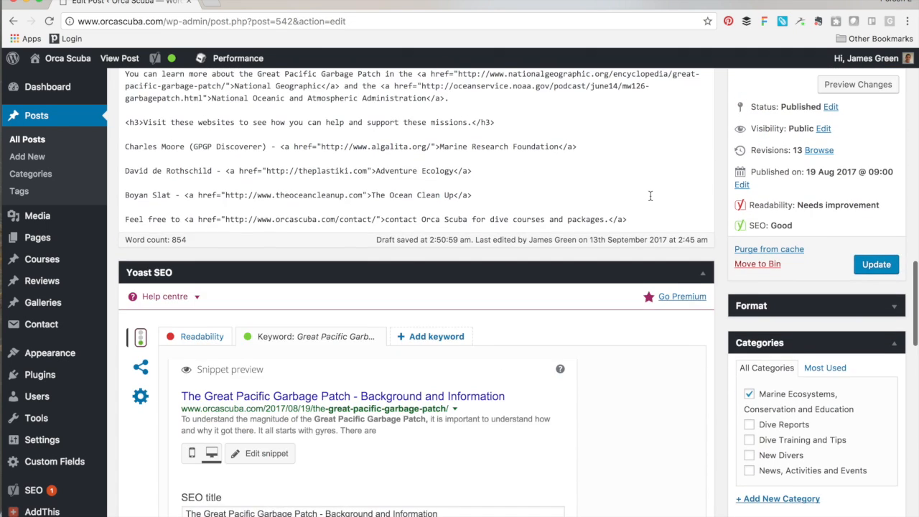
scroll(649, 195, "up", 10)
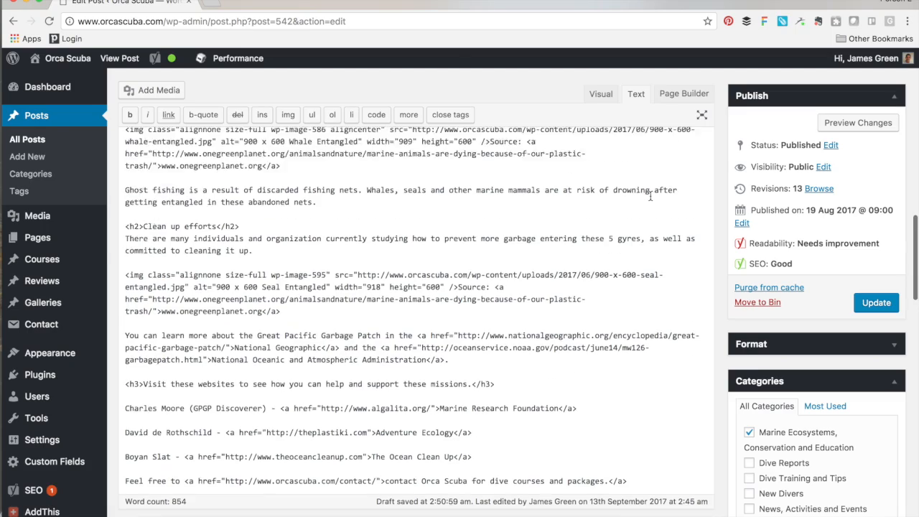
scroll(650, 194, "down", 1)
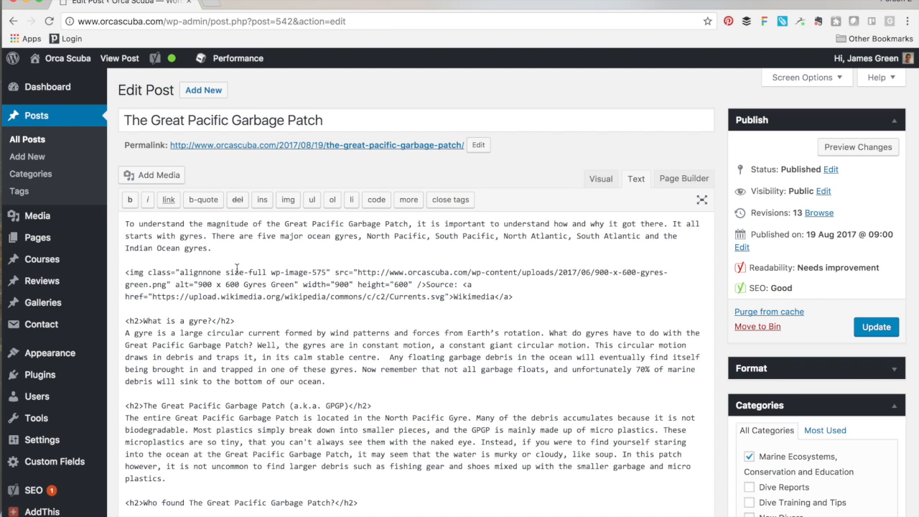
scroll(237, 269, "down", 5)
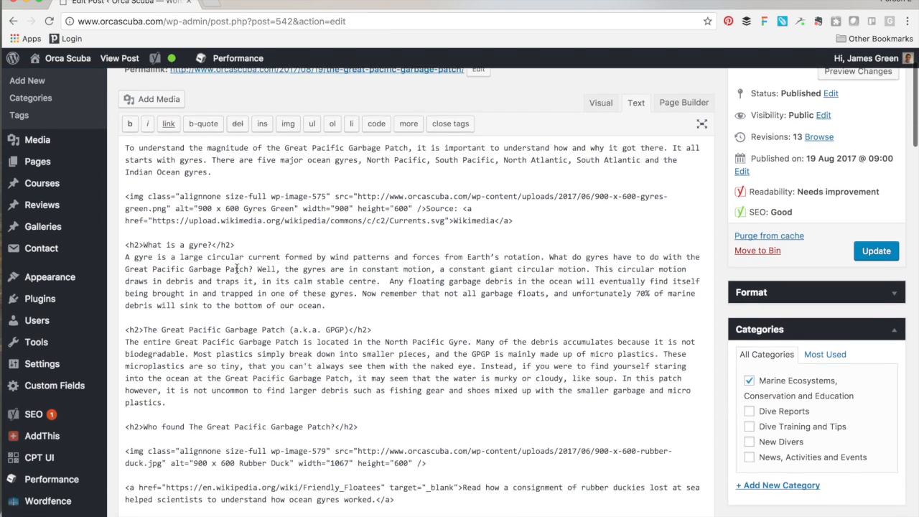
scroll(237, 268, "down", 1)
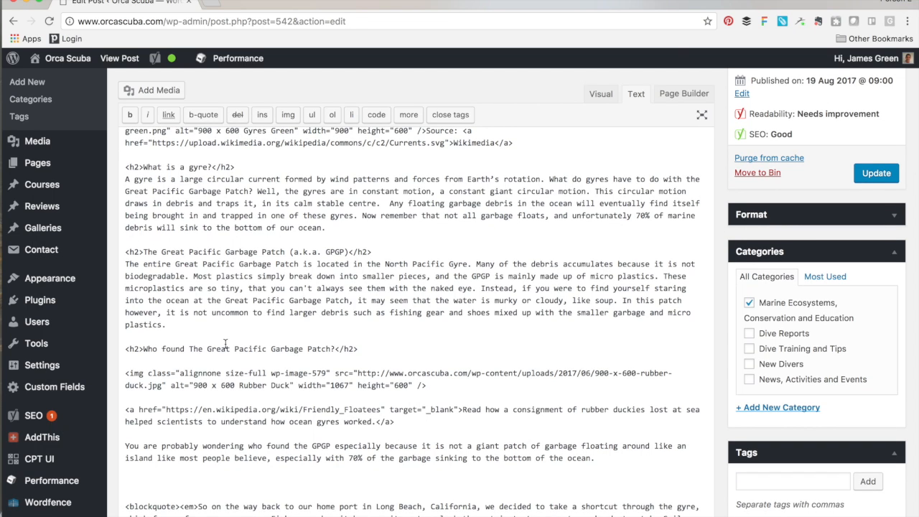
scroll(225, 344, "up", 5)
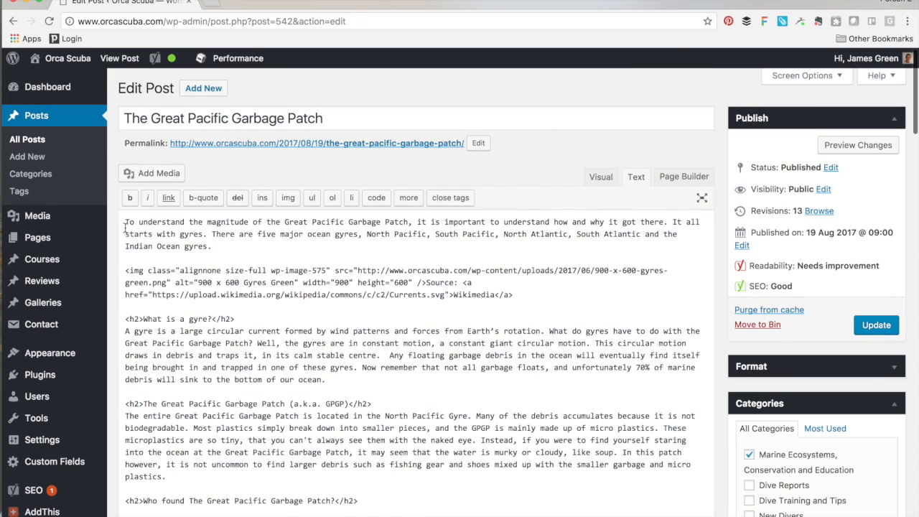
left_click_drag(123, 222, 226, 245)
key("ctrl+c")
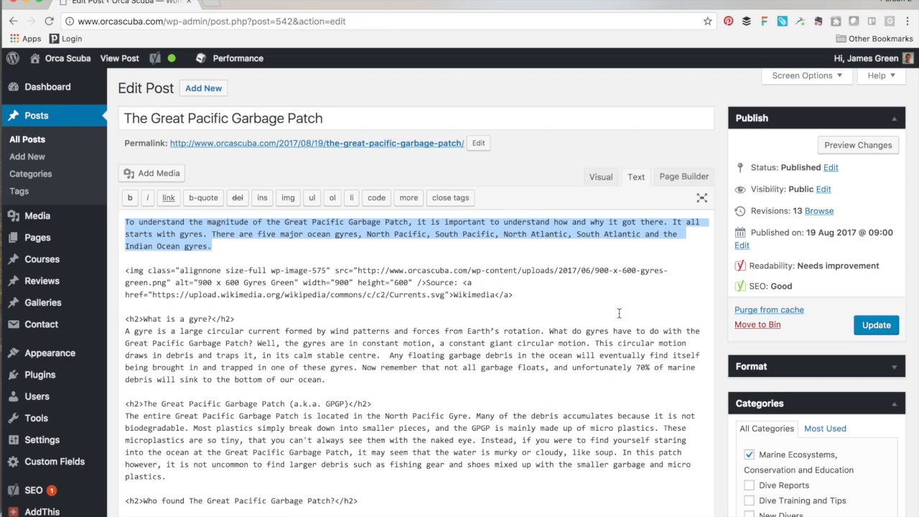
scroll(667, 362, "down", 15)
scroll(668, 363, "down", 15)
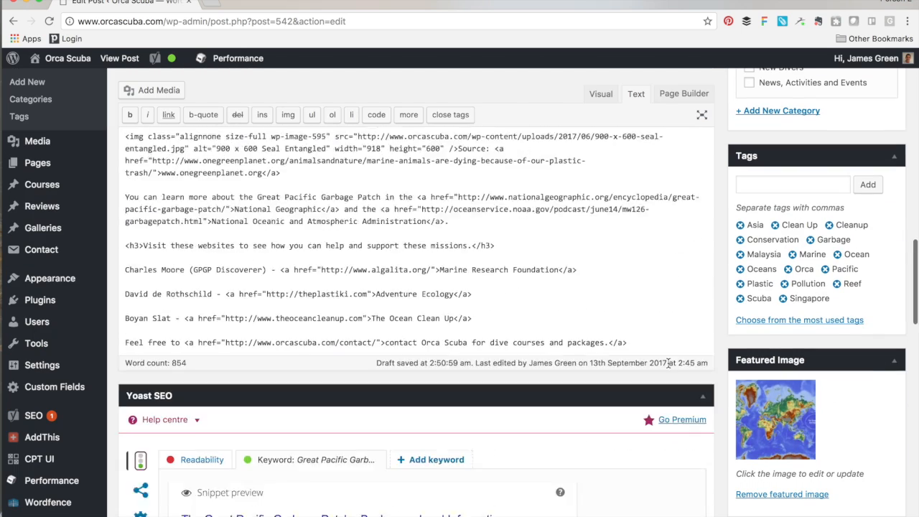
left_click(243, 346)
key("ctrl+v")
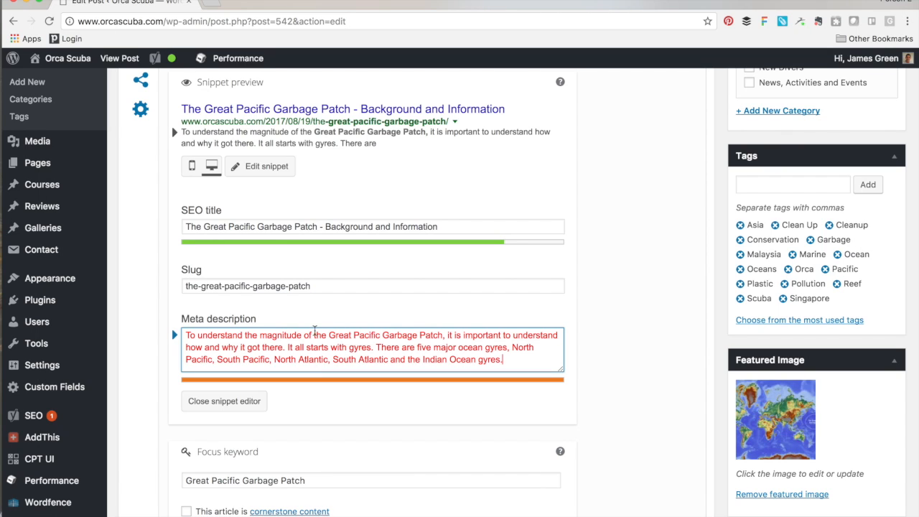
left_click_drag(309, 335, 182, 335)
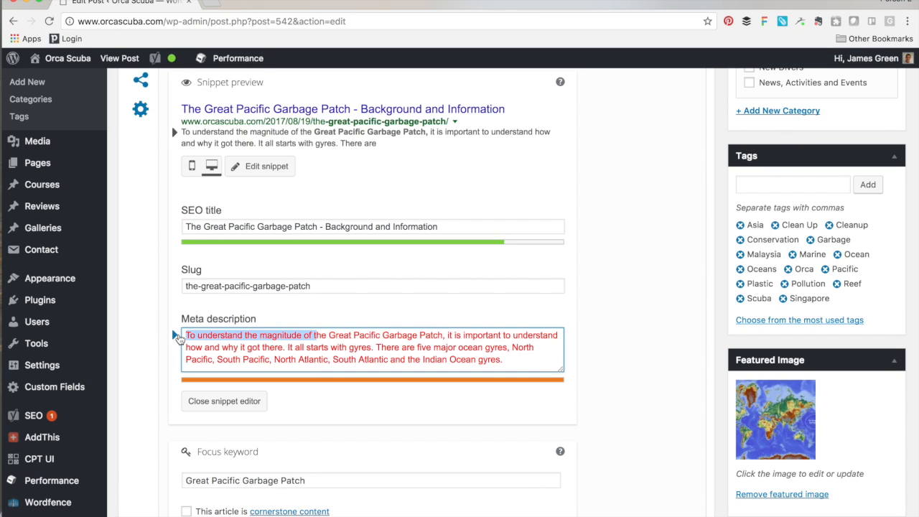
key("BackSpace")
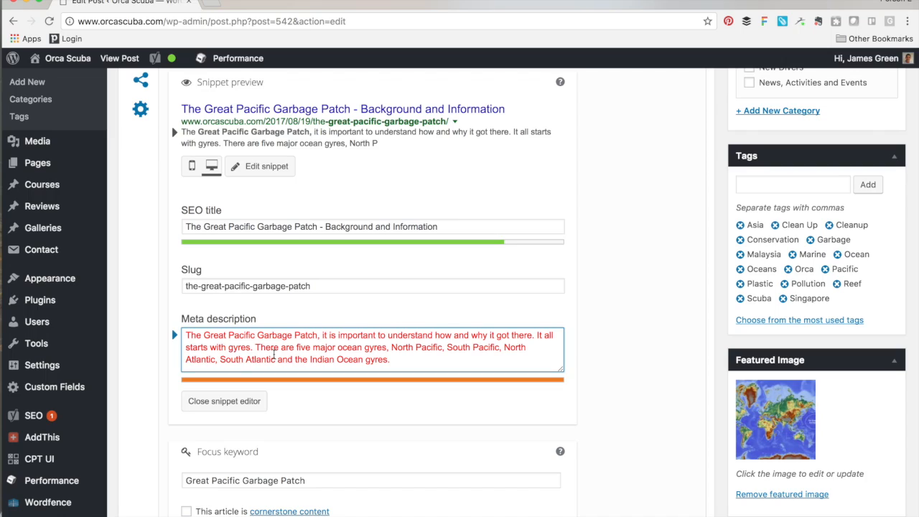
Step: Delete the extra space before "Any floating garbage debris" in the "What is a gyre?" paragraph
scroll(646, 267, "up", 20)
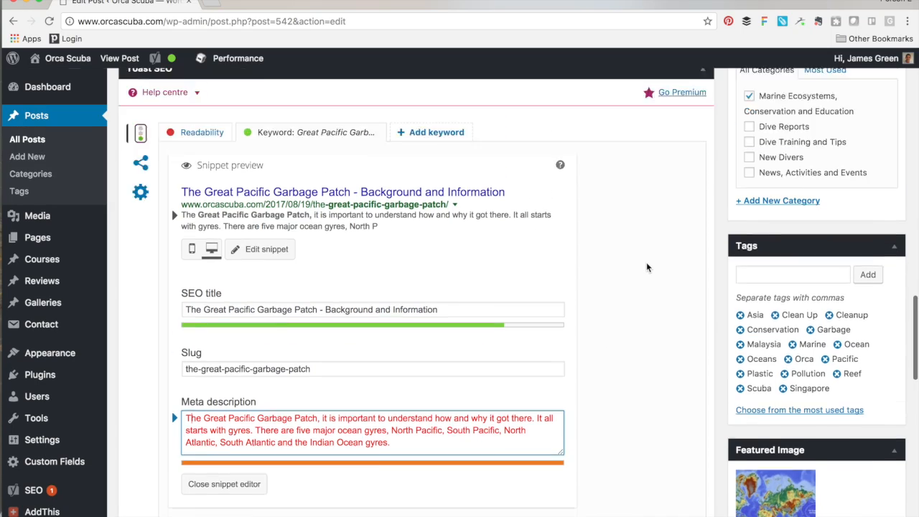
scroll(646, 267, "up", 5)
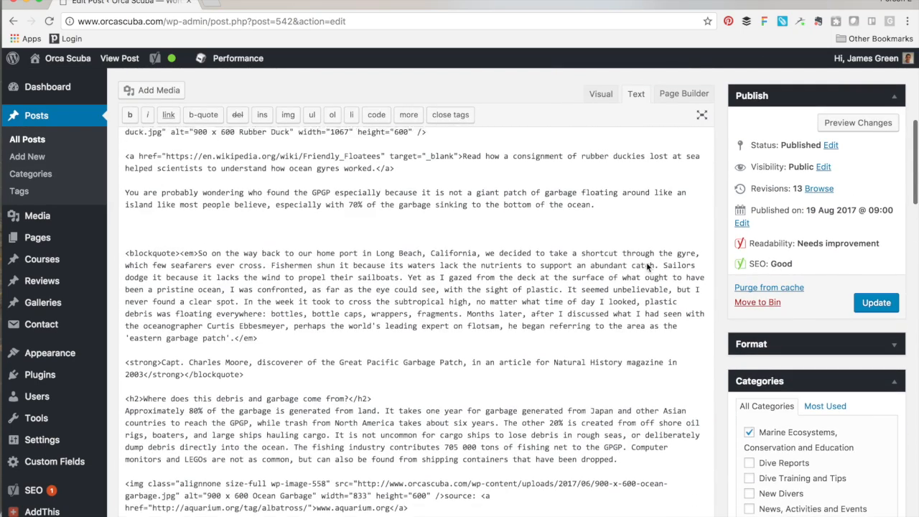
scroll(646, 267, "up", 5)
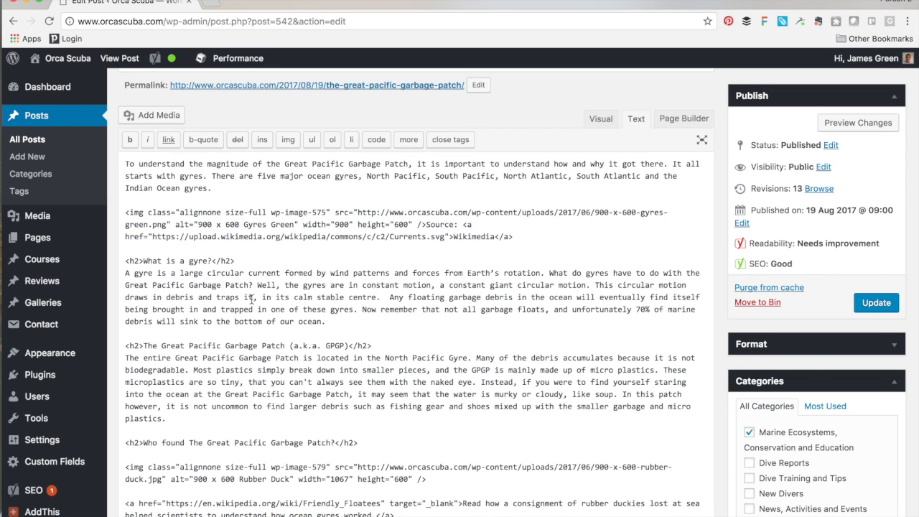
left_click(384, 296)
key("BackSpace")
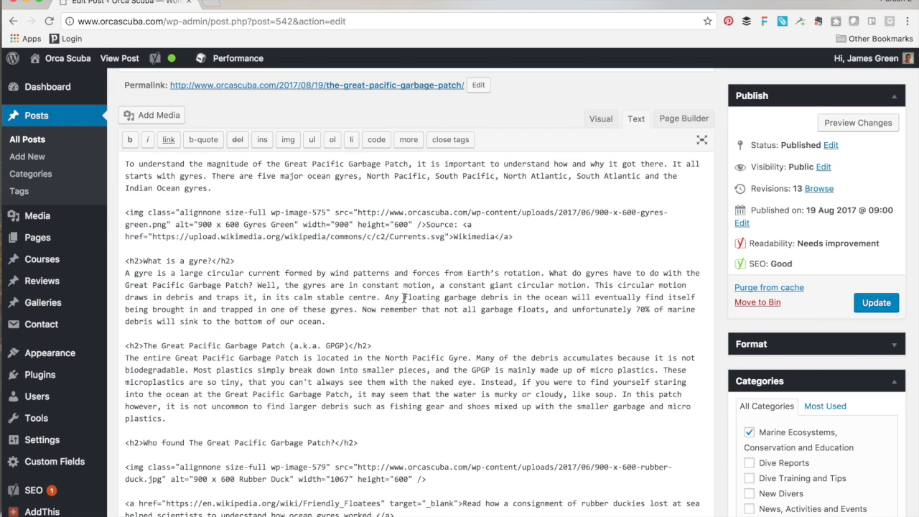
left_click_drag(404, 296, 353, 308)
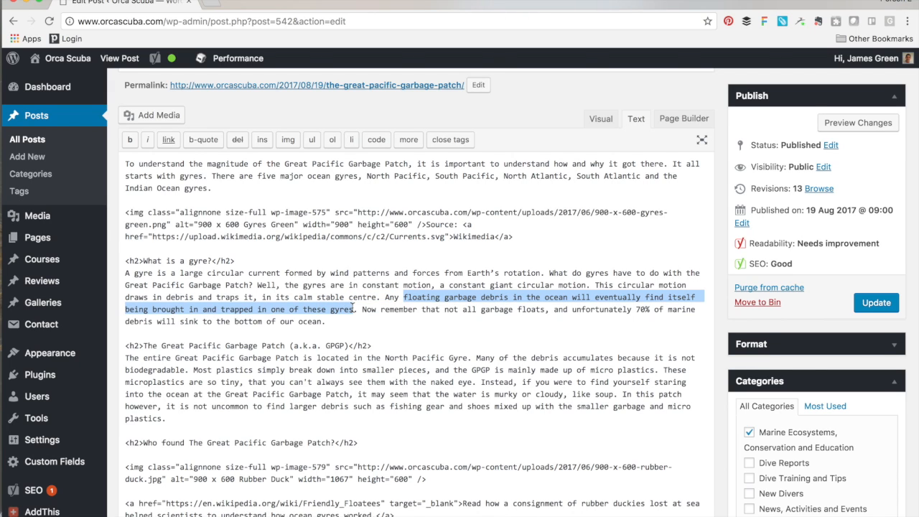
left_click(352, 308)
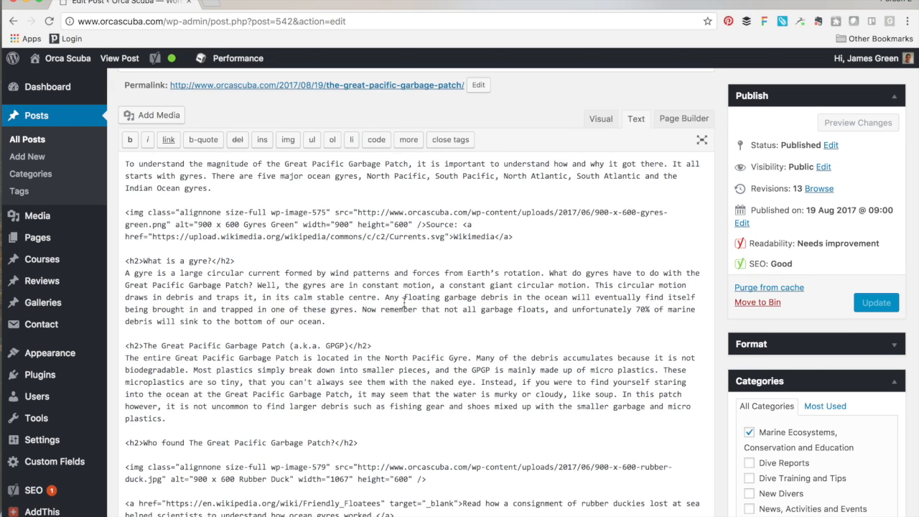
Step: Copy "floating garbage debris" from the "What is a gyre?" paragraph and insert "is floating garbage debris" after "Garbage Patch" in the meta description
left_click_drag(404, 296, 509, 300)
key("super+c")
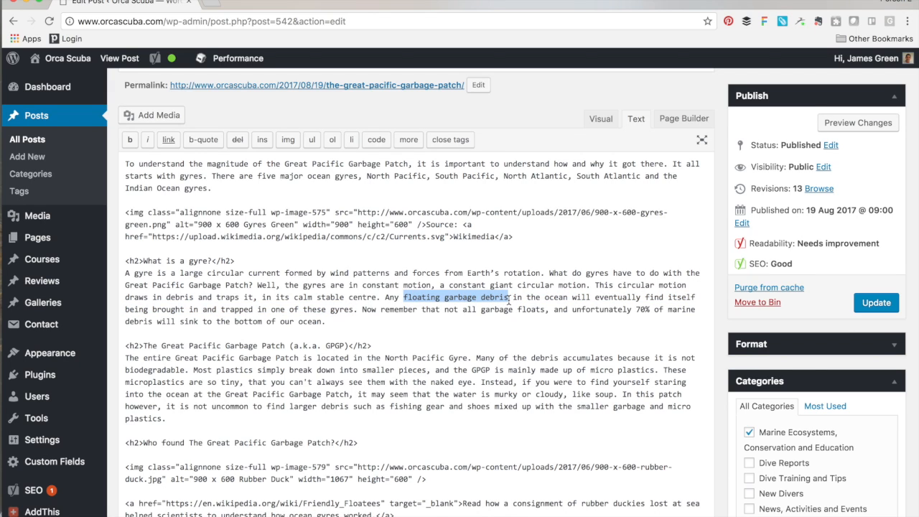
left_click(465, 356)
scroll(481, 422, "down", 10)
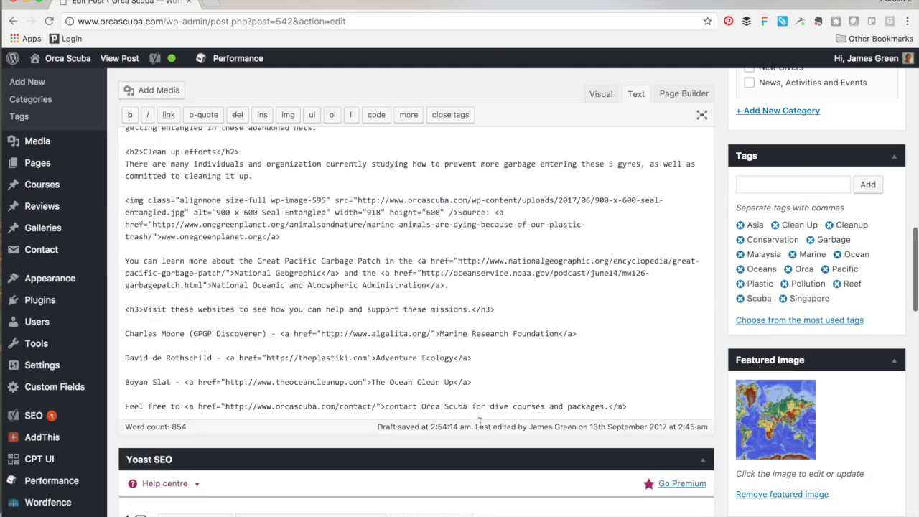
scroll(480, 422, "down", 5)
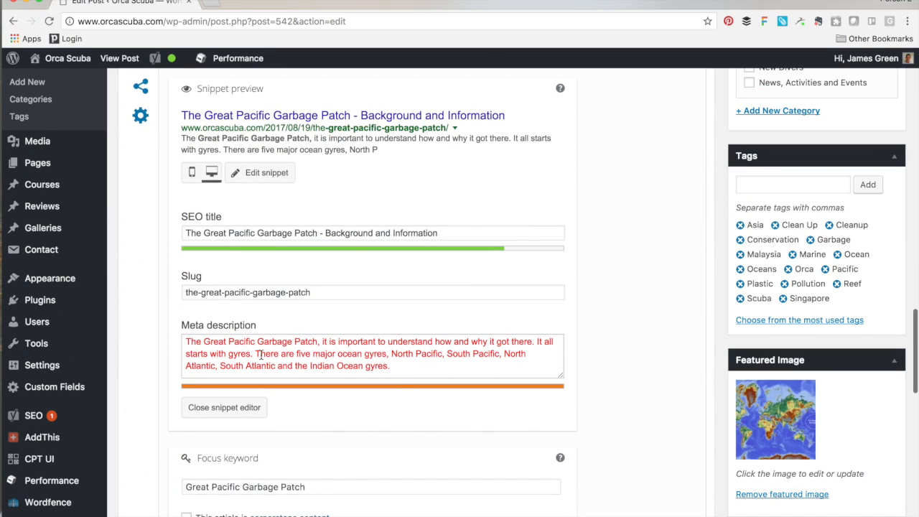
left_click(318, 345)
type("is")
key("super+v")
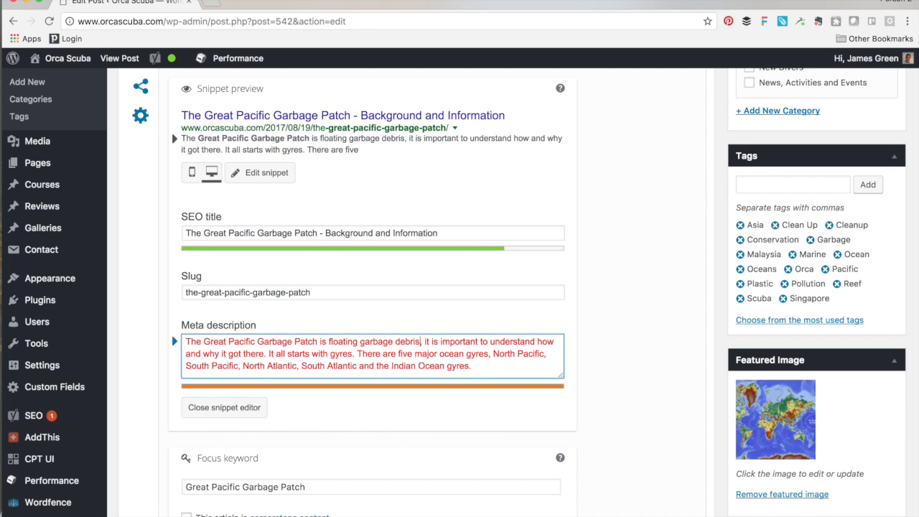
Step: Insert "a massive collection of" before "floating garbage debris" in the meta description
left_click(327, 341)
type("a collection o")
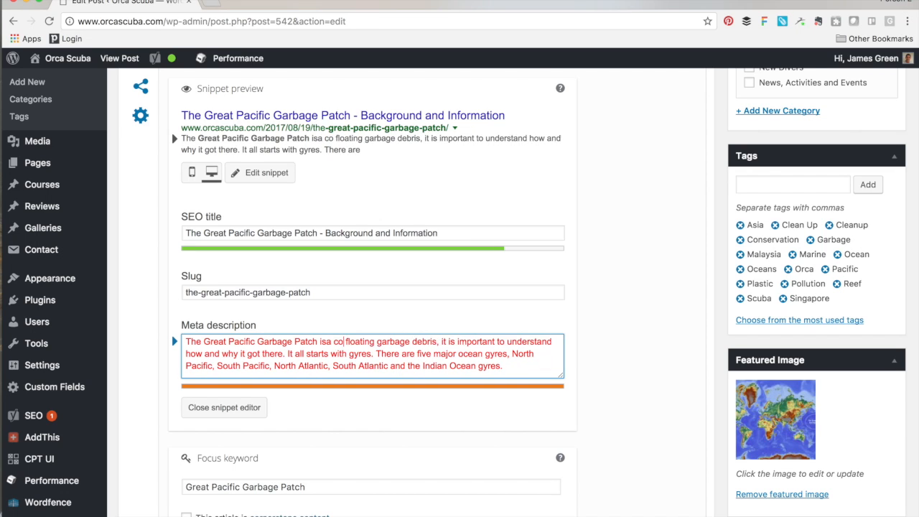
type("f")
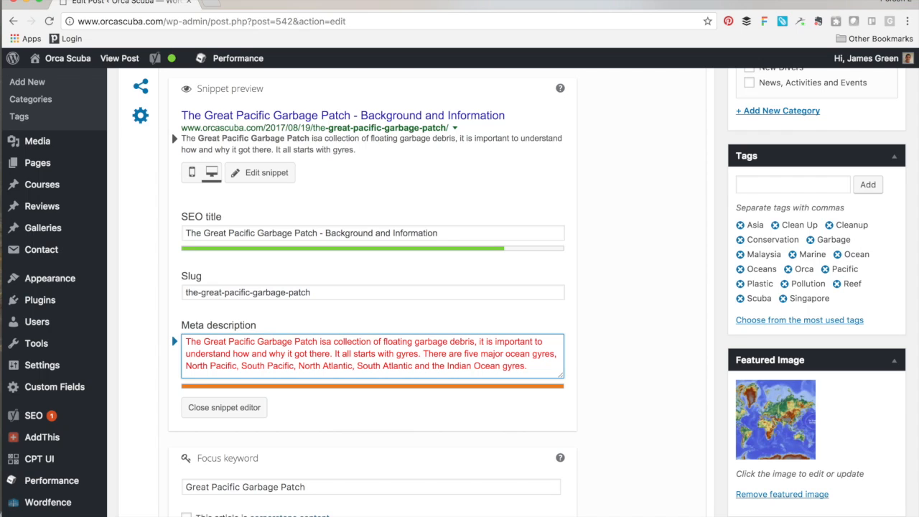
left_click(328, 342)
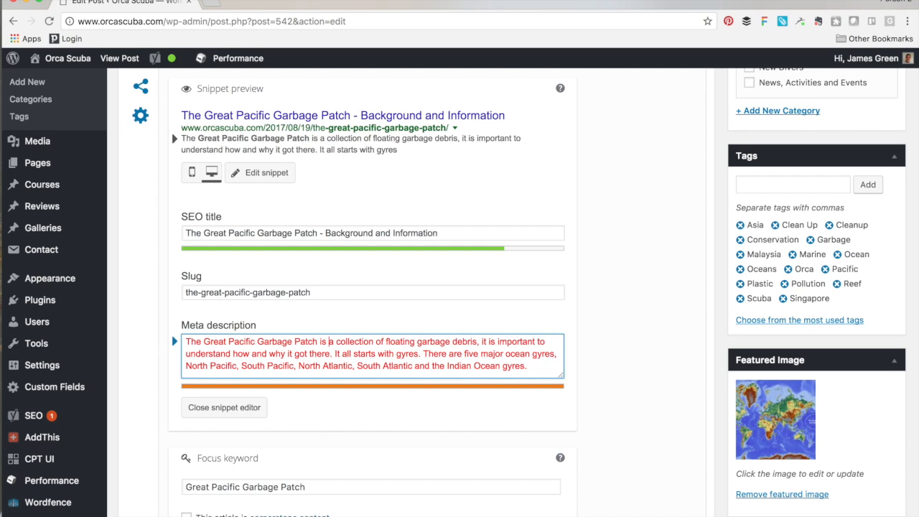
left_click(336, 342)
type("massive")
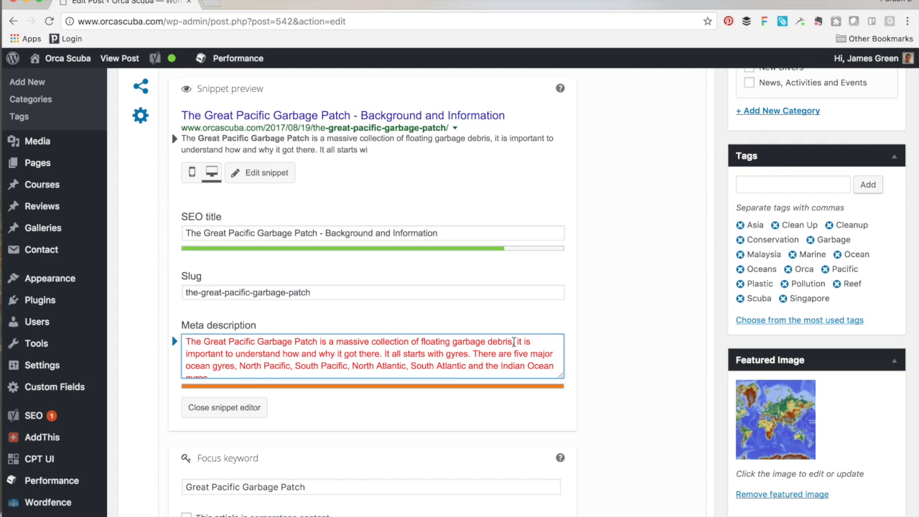
Step: Replace the meta description text from "it is important" through "There are" with "drawn in and trapped by one of the world's"
left_click_drag(517, 341, 511, 354)
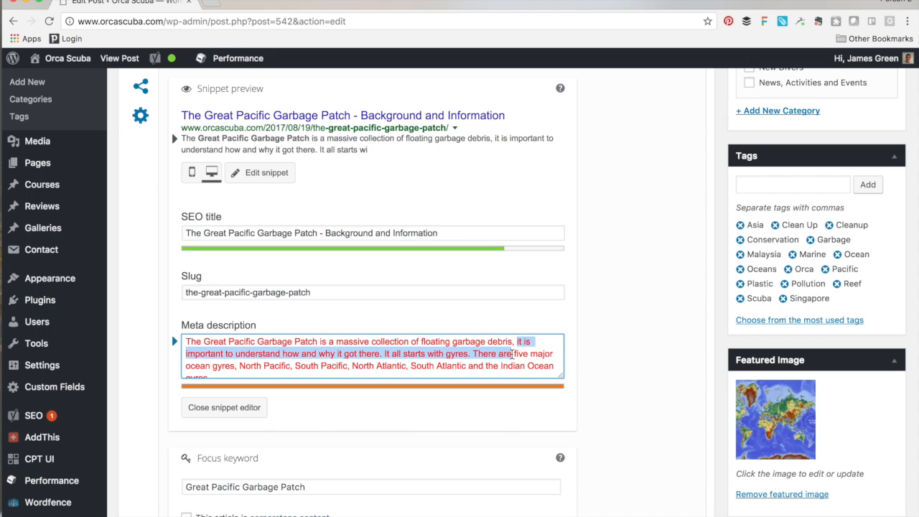
type("drawn in and trapped by")
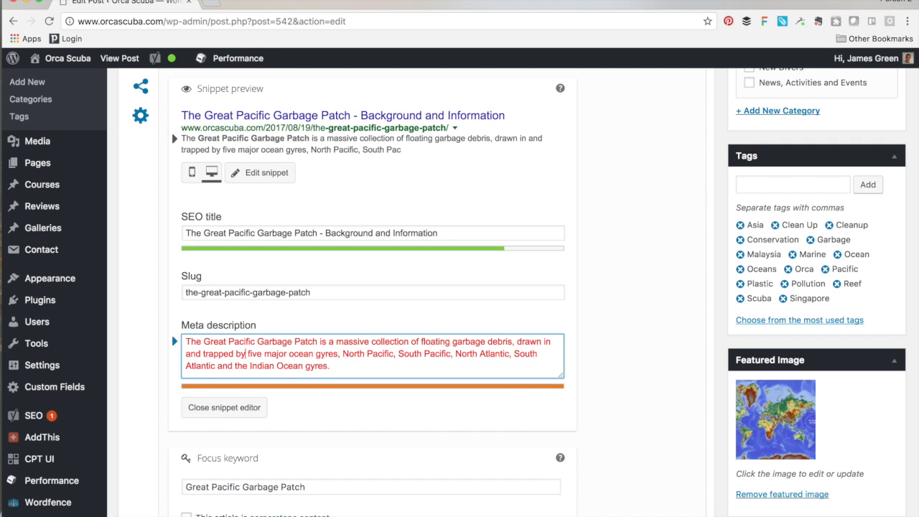
type("one of the w")
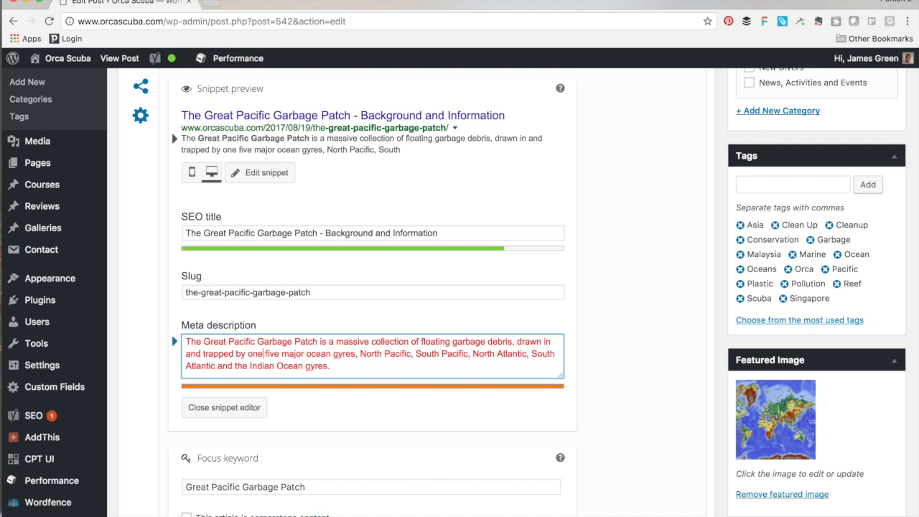
type("or")
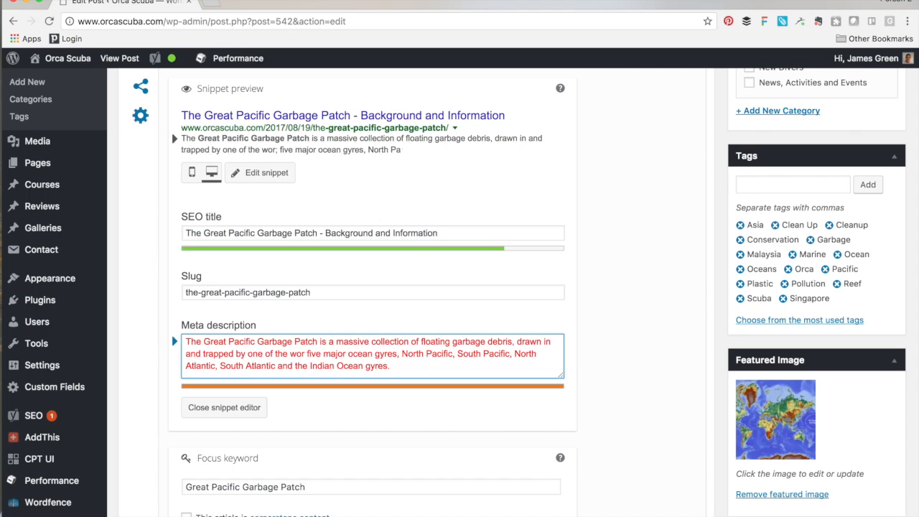
type(";d")
key("Return")
type("s")
key("BackSpace")
key("BackSpace")
key("BackSpace")
key("BackSpace")
type("ld's")
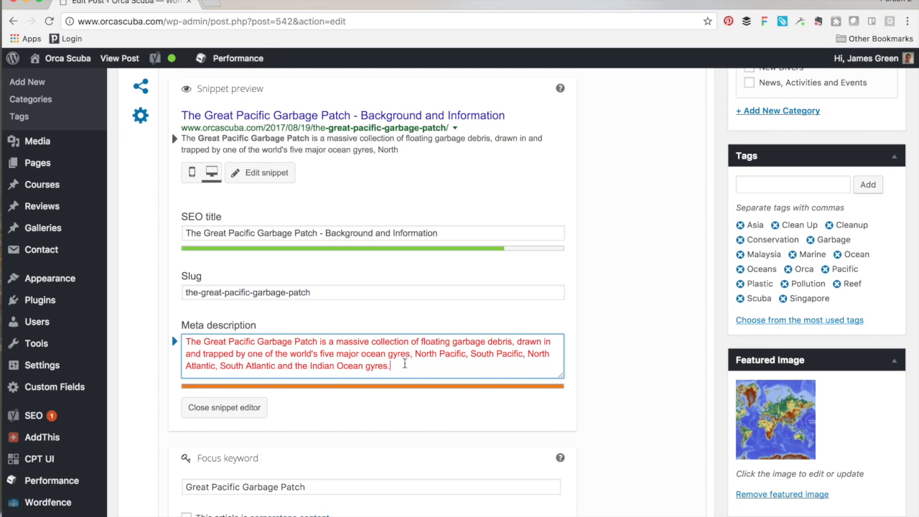
Step: Remove the list of individual gyre names so the meta description ends with "five major ocean gyres.", and close the snippet editor
left_click_drag(402, 366, 411, 355)
type(".")
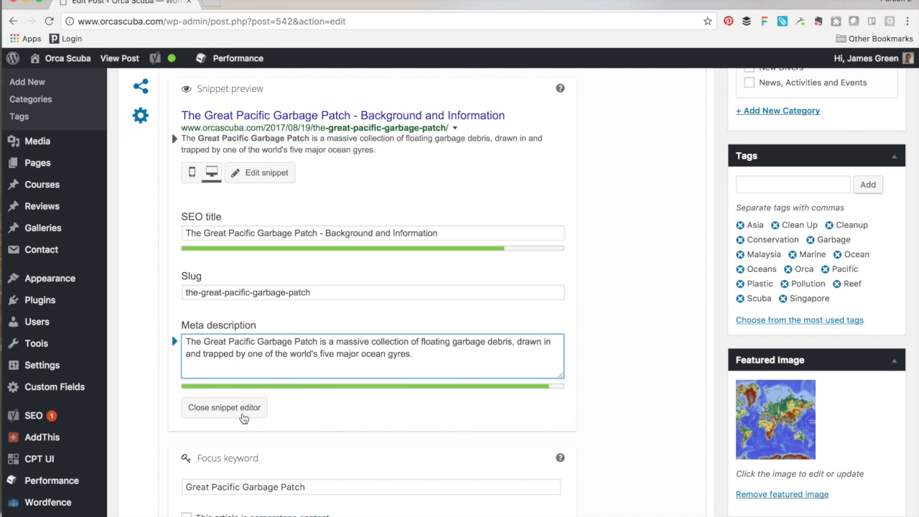
left_click(224, 407)
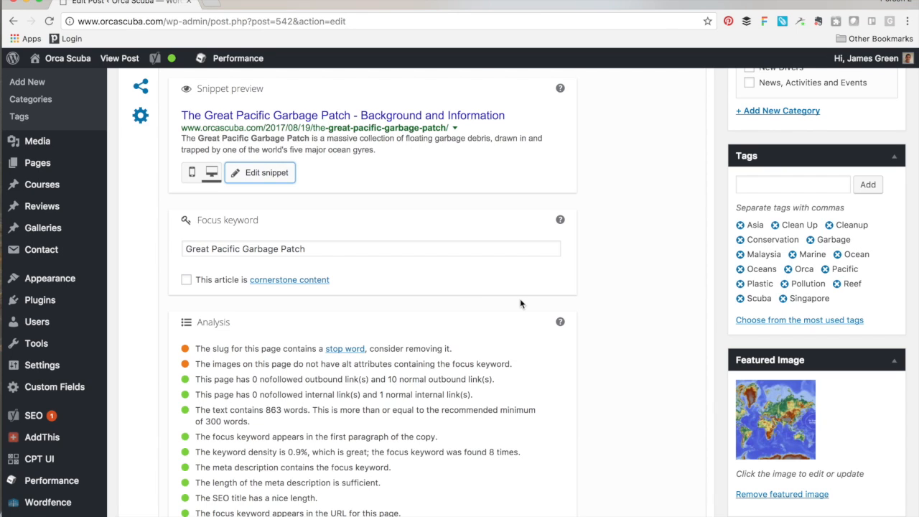
Step: Remove the Asia, Clean Up, Cleanup and Conservation tags from the post
scroll(613, 313, "down", 1)
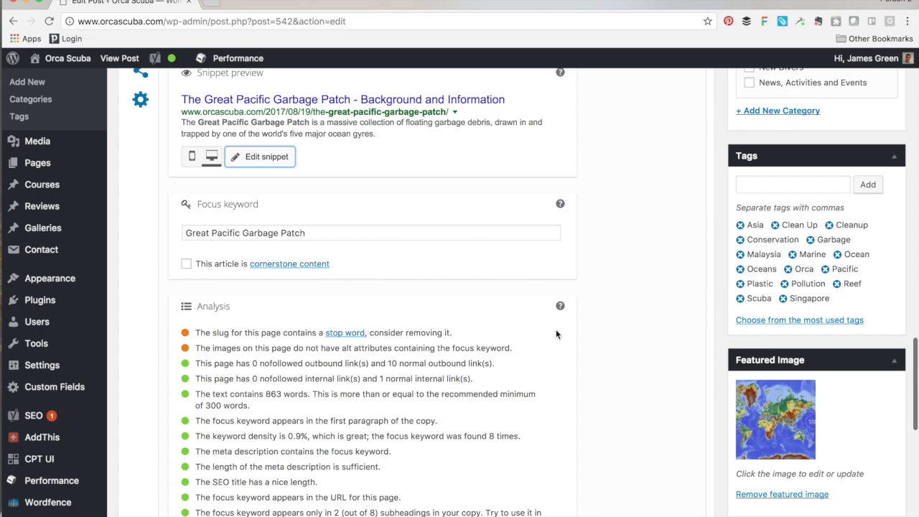
scroll(655, 344, "up", 5)
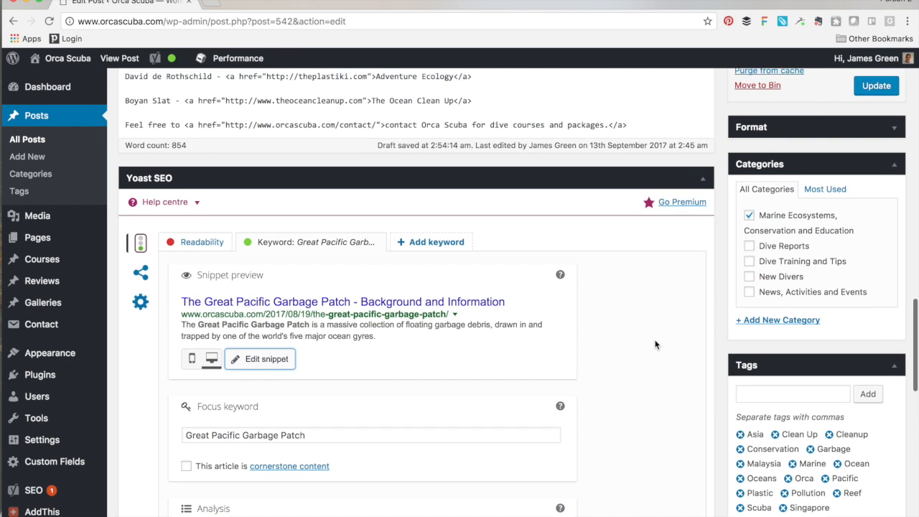
scroll(655, 345, "up", 1)
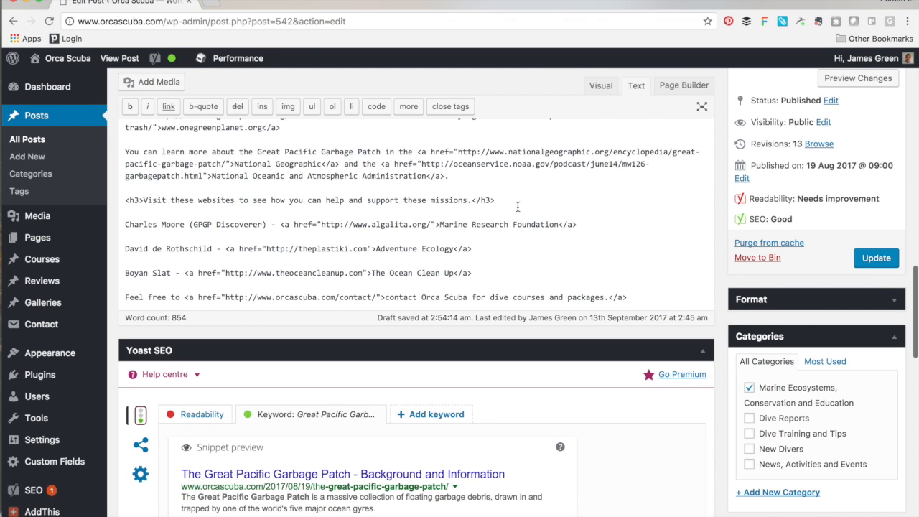
scroll(684, 426, "down", 4)
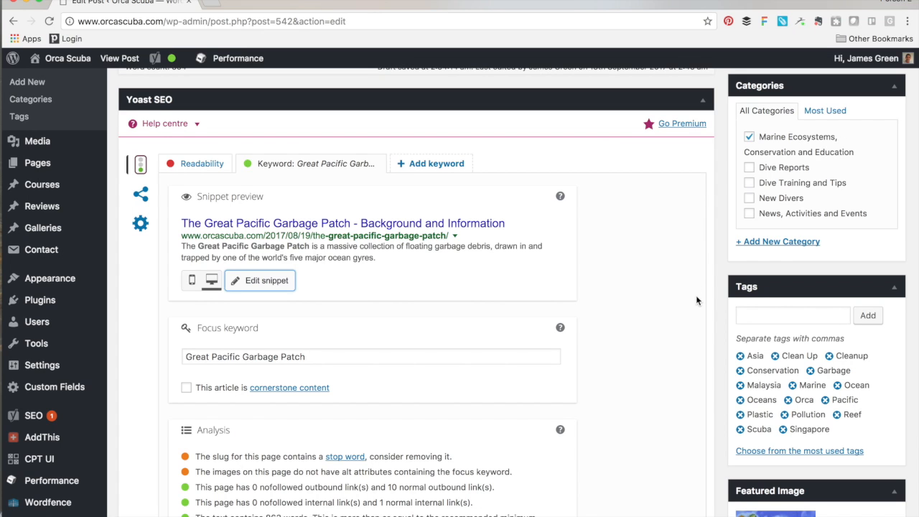
scroll(695, 295, "down", 2)
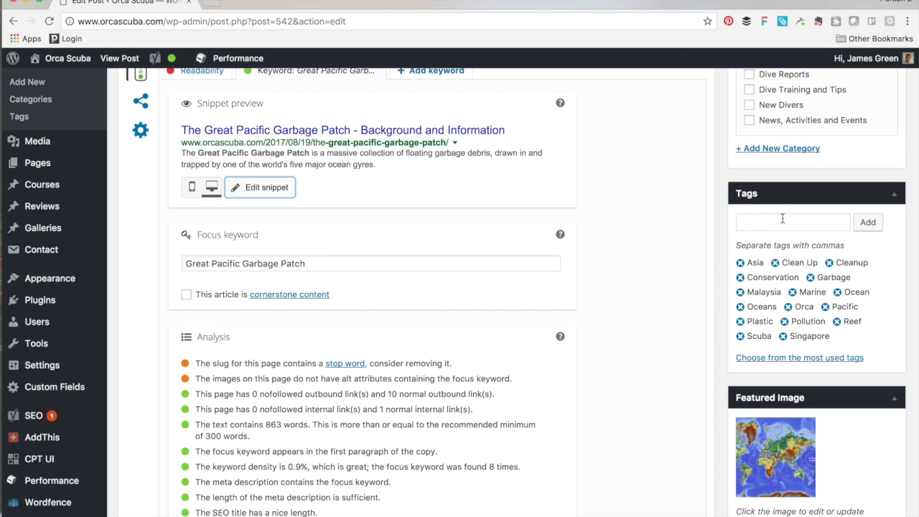
left_click(740, 263)
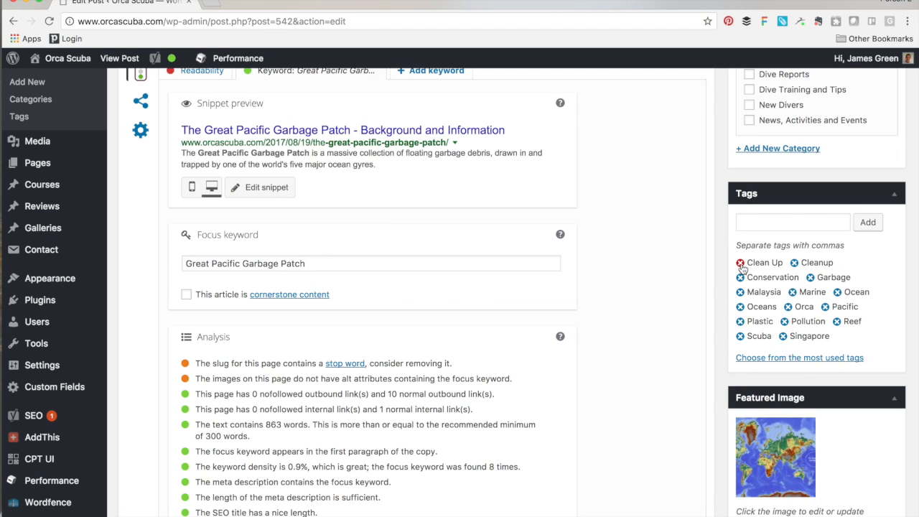
left_click(741, 263)
left_click(740, 262)
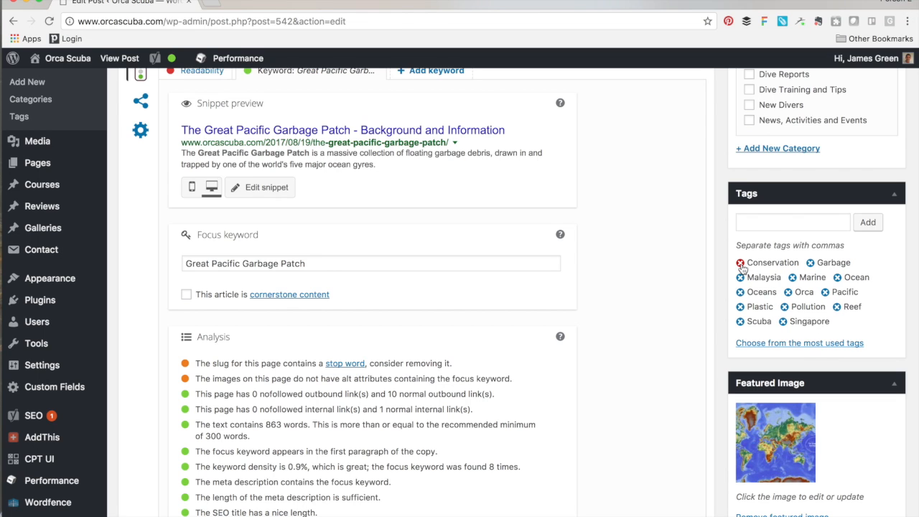
scroll(687, 215, "up", 3)
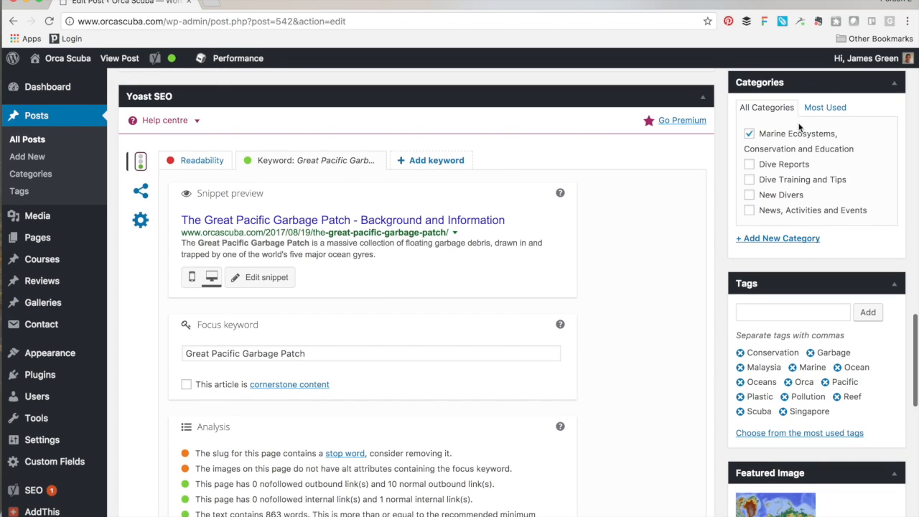
left_click(740, 353)
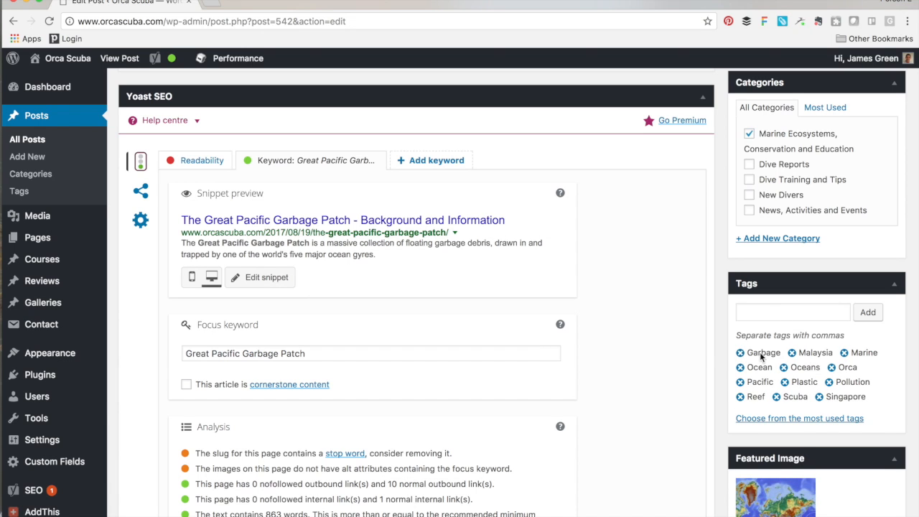
Step: Remove the Garbage, Malaysia, Marine, Ocean, Oceans, Orca, Singapore, Scuba and Reef tags, keeping only Pacific, Plastic and Pollution
scroll(721, 351, "down", 2)
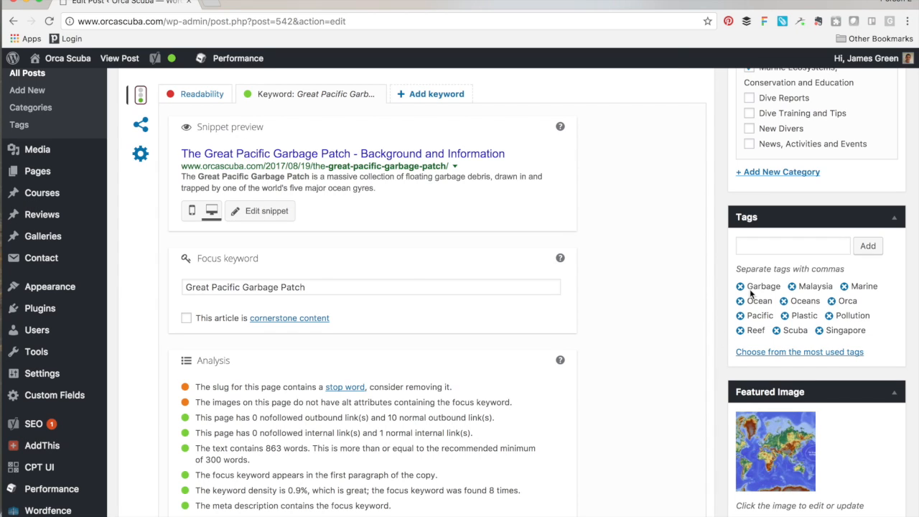
left_click(740, 286)
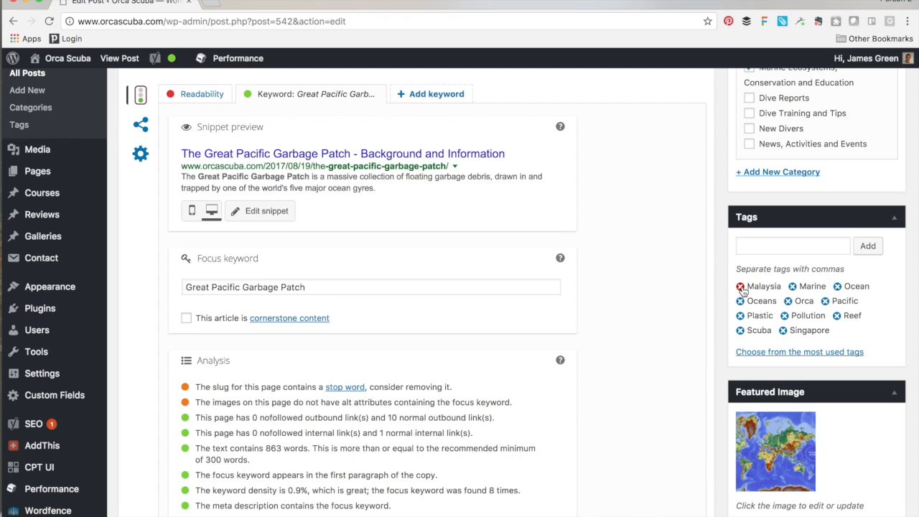
left_click(740, 286)
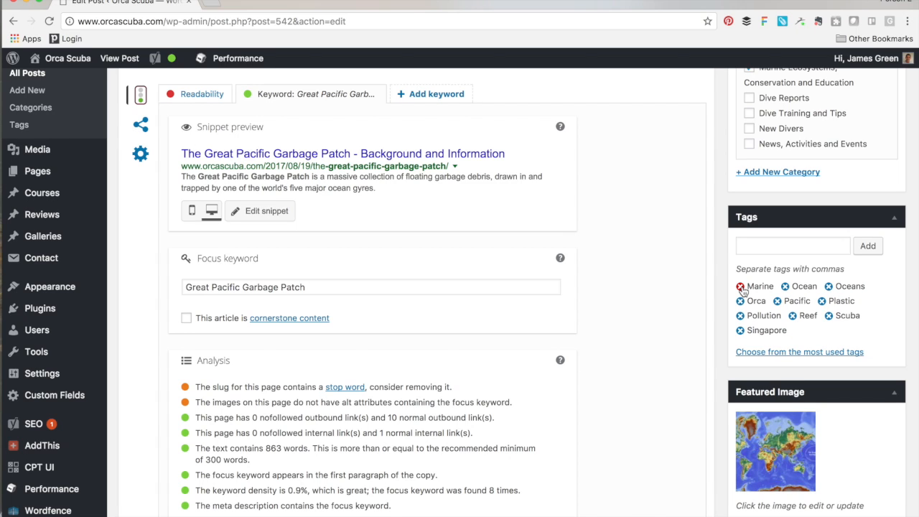
left_click(740, 287)
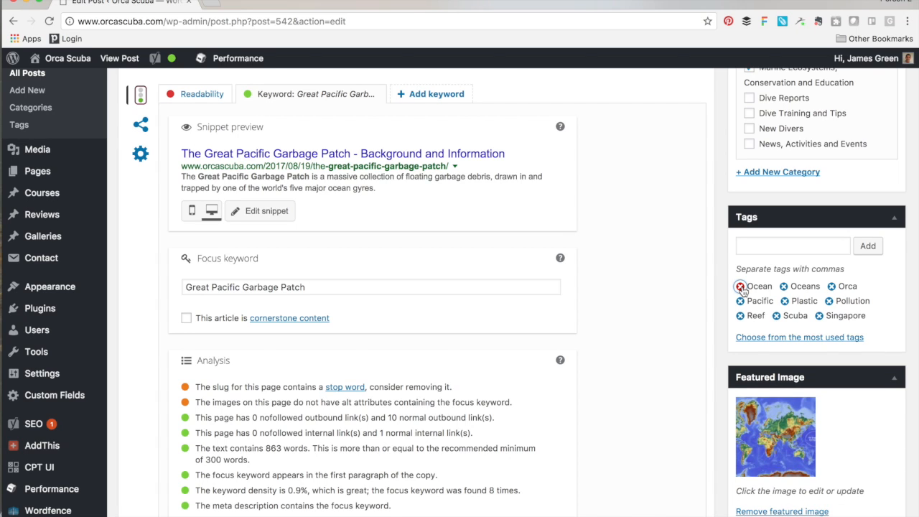
left_click(740, 286)
left_click(740, 287)
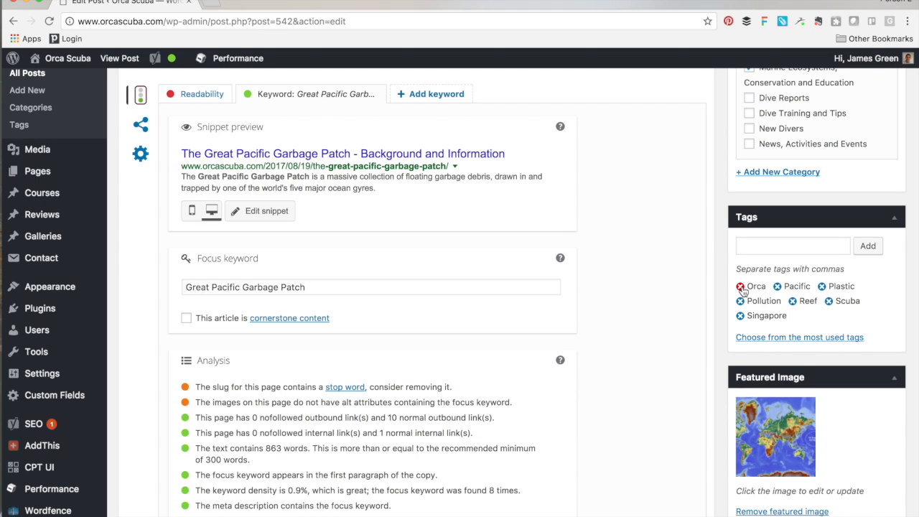
left_click(740, 286)
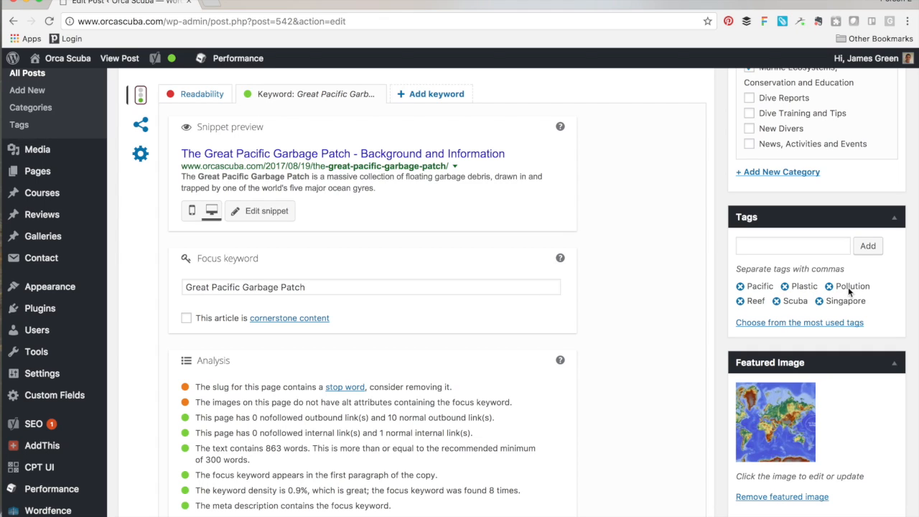
left_click(819, 301)
left_click(776, 300)
left_click(740, 301)
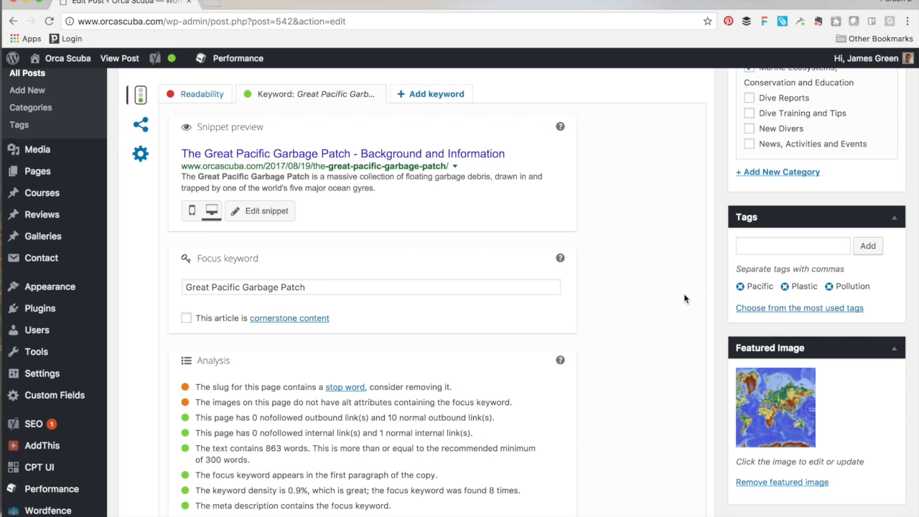
Step: Update the published post to save the edited content, SEO snippet and tags
scroll(683, 299, "down", 3)
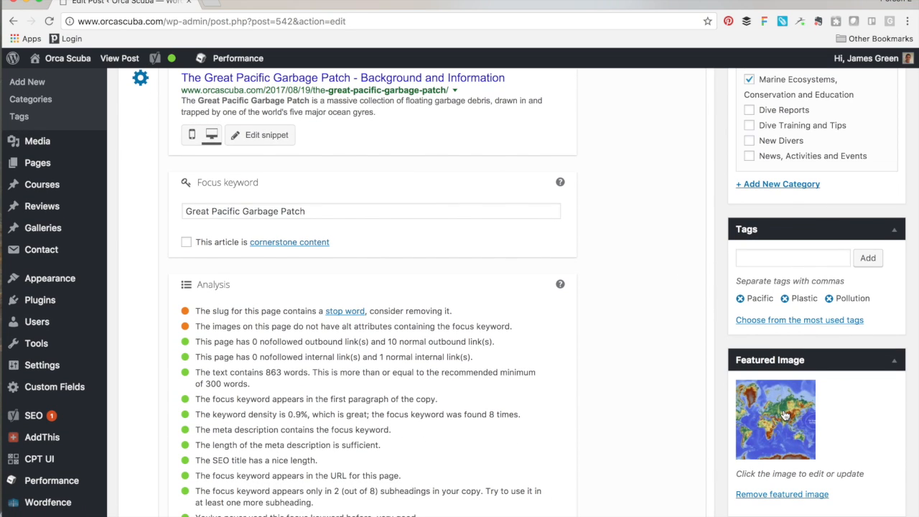
scroll(661, 410, "down", 10)
scroll(662, 410, "down", 3)
scroll(662, 410, "up", 6)
scroll(662, 409, "up", 10)
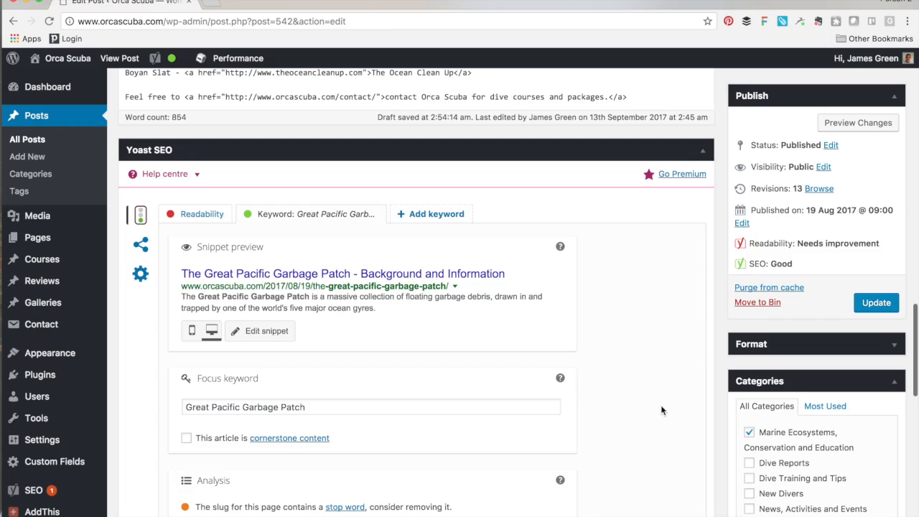
scroll(662, 410, "up", 12)
scroll(662, 407, "up", 10)
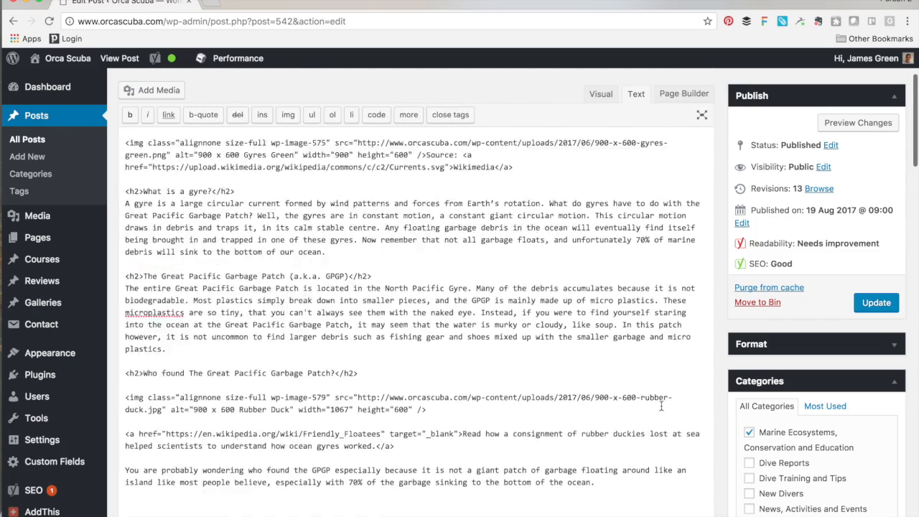
scroll(662, 406, "up", 4)
left_click(877, 326)
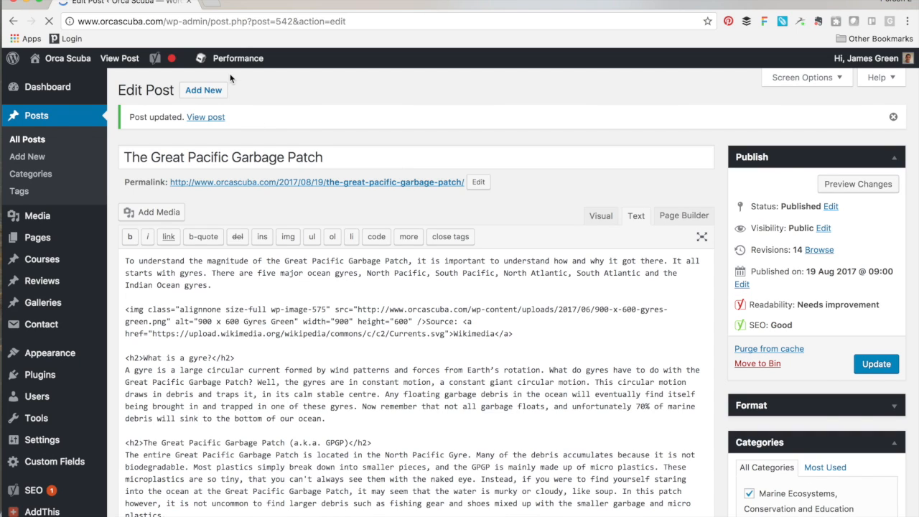
Step: Open the published Great Pacific Garbage Patch post and review its tags, headings, images, quote and source links
left_click(205, 118)
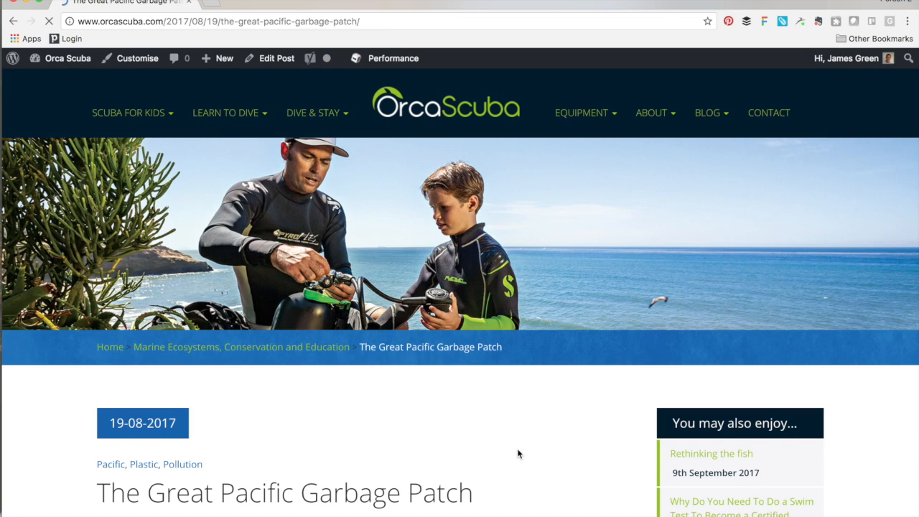
scroll(517, 448, "down", 7)
scroll(518, 453, "down", 4)
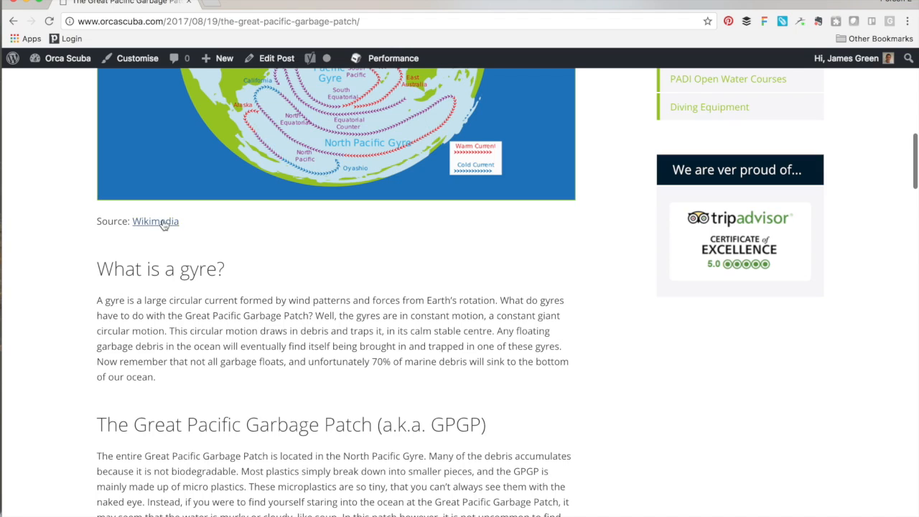
scroll(388, 351, "down", 3)
scroll(389, 353, "down", 10)
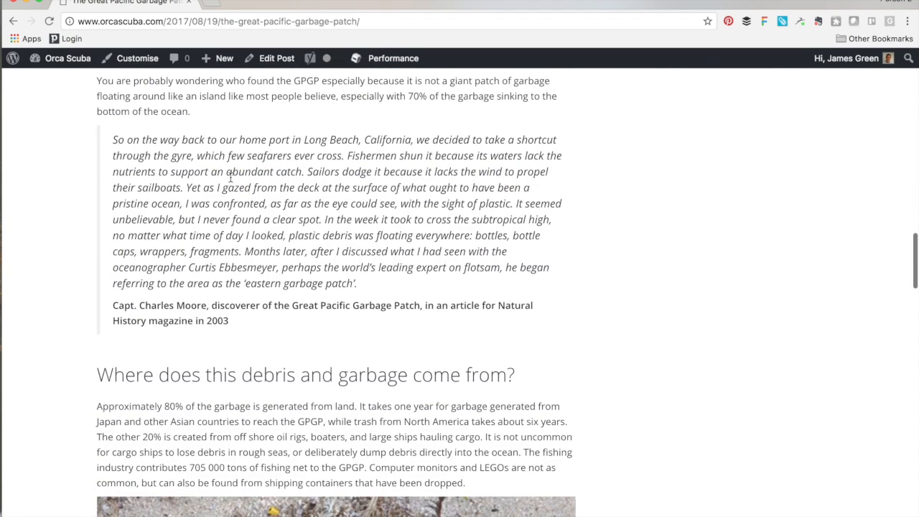
scroll(372, 318, "down", 9)
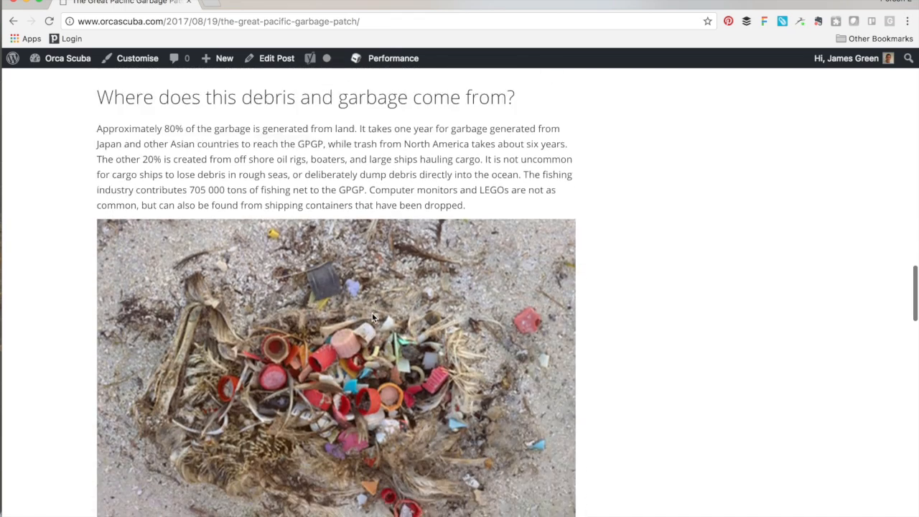
scroll(372, 317, "down", 8)
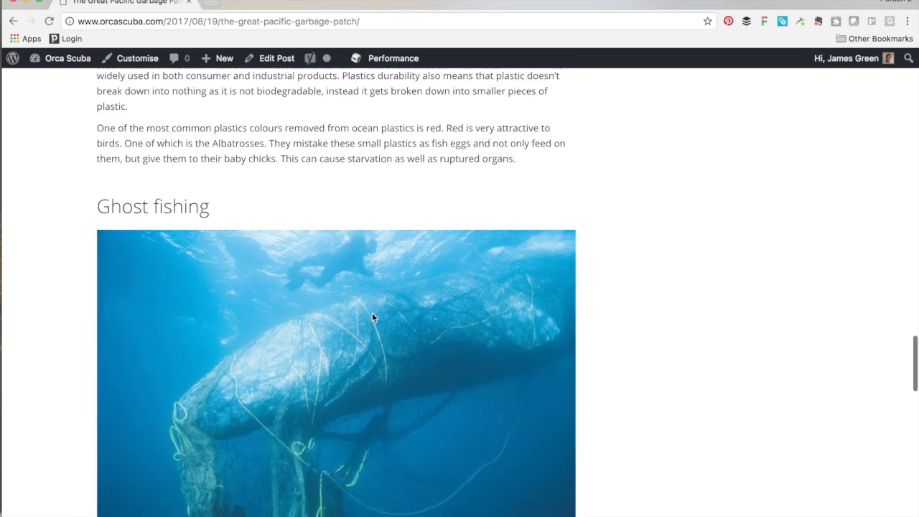
scroll(372, 318, "down", 7)
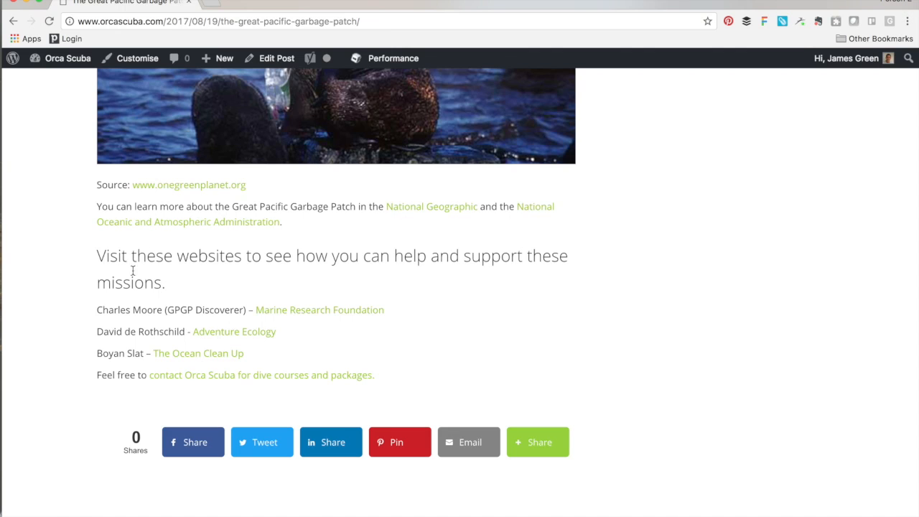
scroll(680, 290, "up", 5)
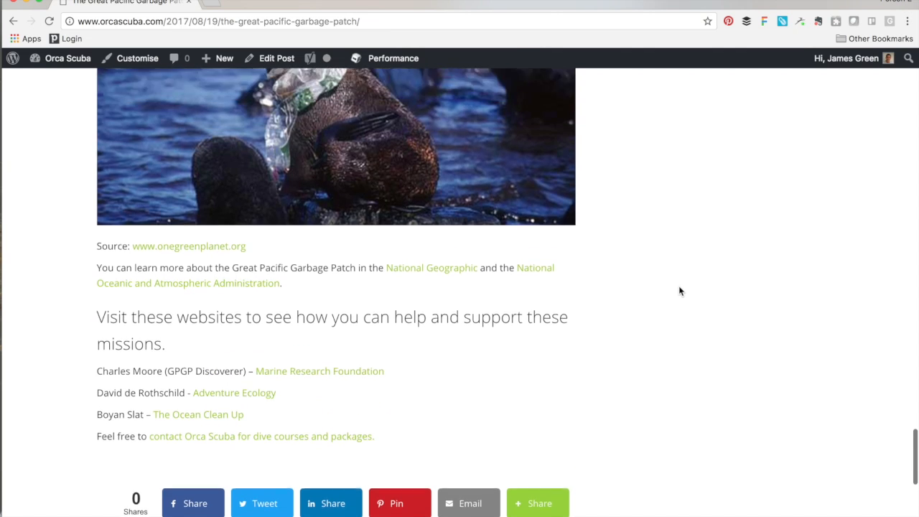
scroll(680, 291, "up", 1)
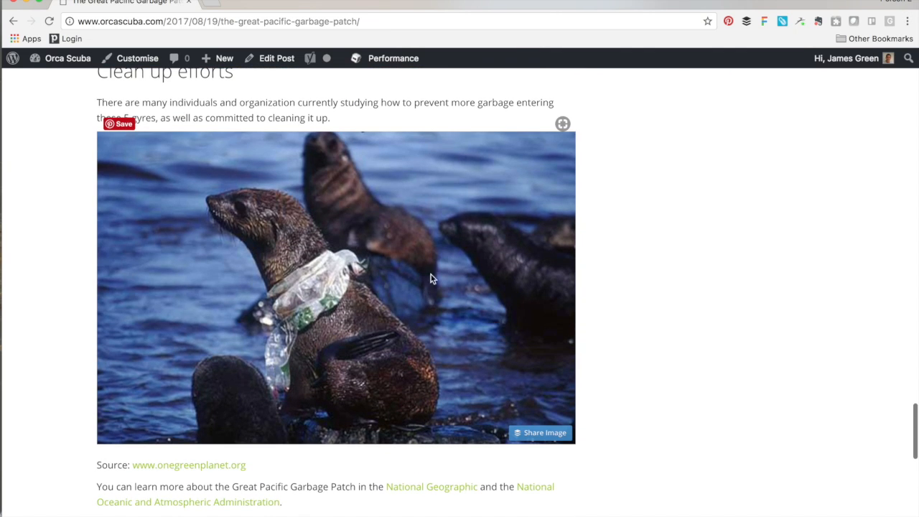
scroll(472, 228, "up", 10)
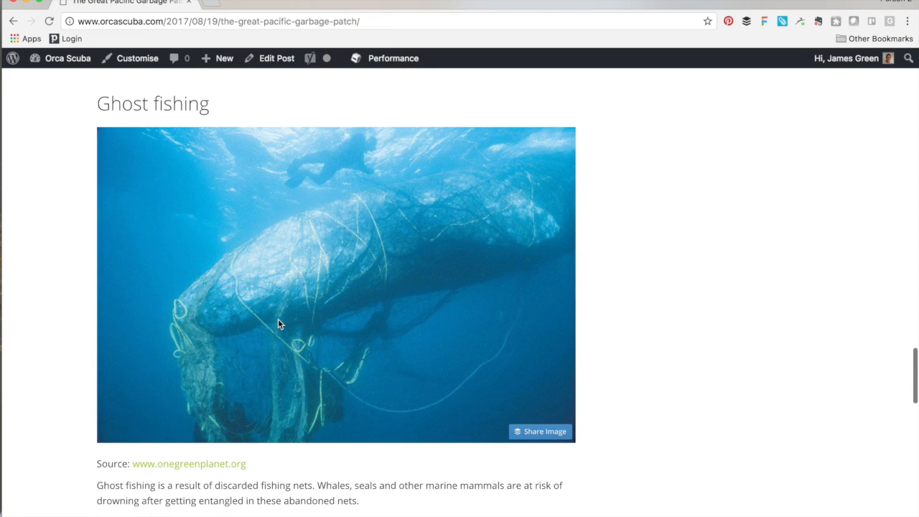
scroll(545, 263, "up", 12)
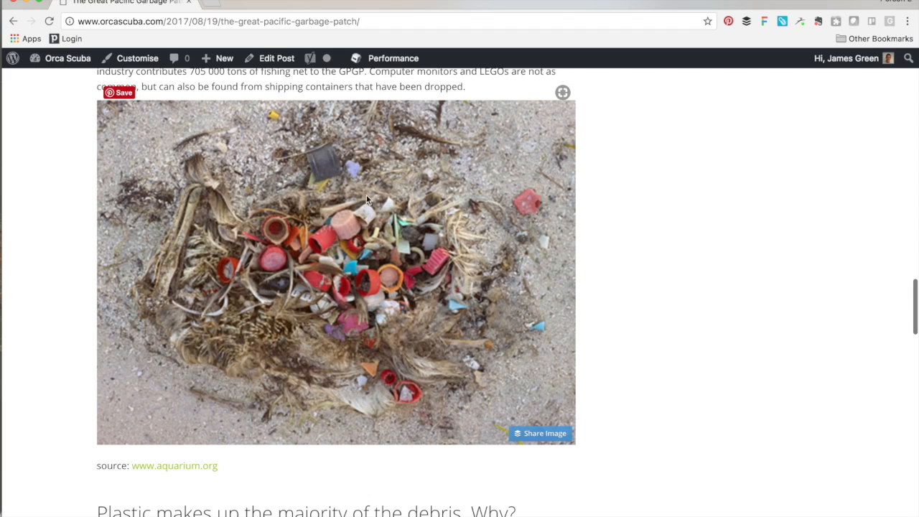
scroll(445, 291, "up", 6)
scroll(445, 291, "up", 13)
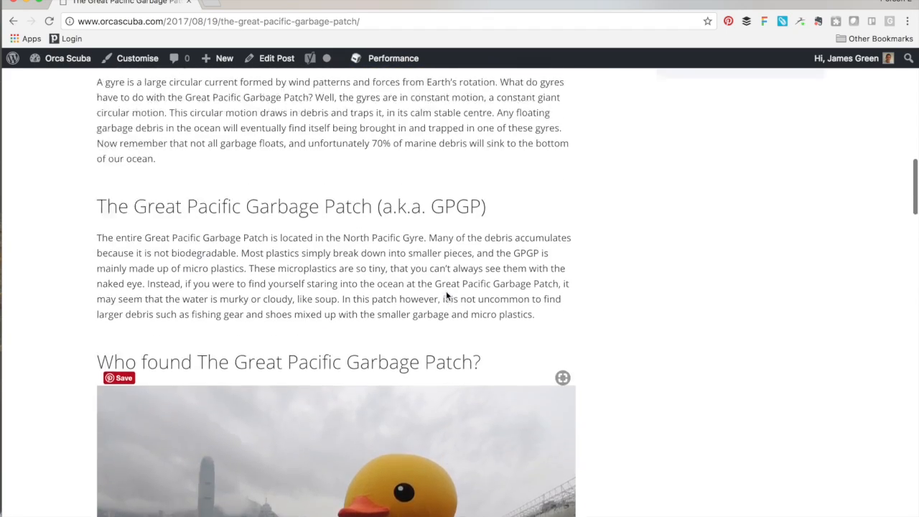
scroll(446, 294, "up", 9)
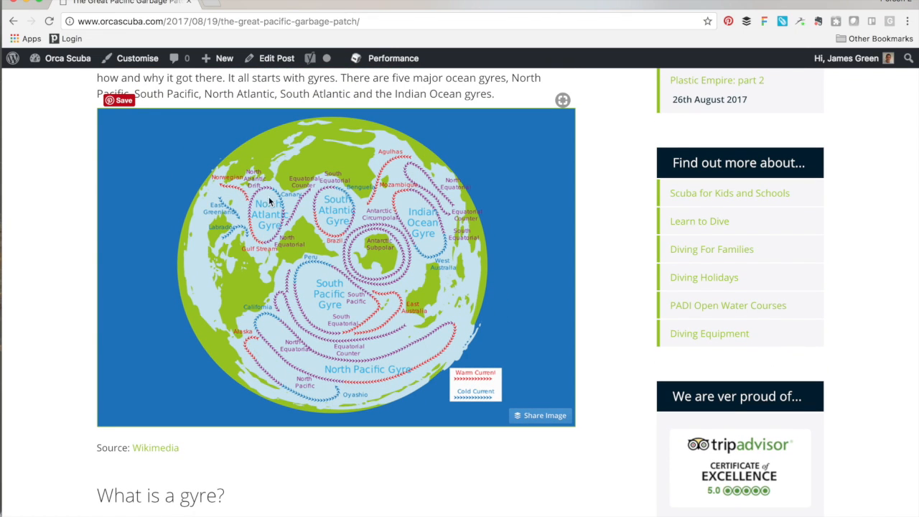
Step: Return to editing the post, set the ocean gyres image's alt text to "The Great Pacific Garbage Patch" and update the post
left_click(272, 62)
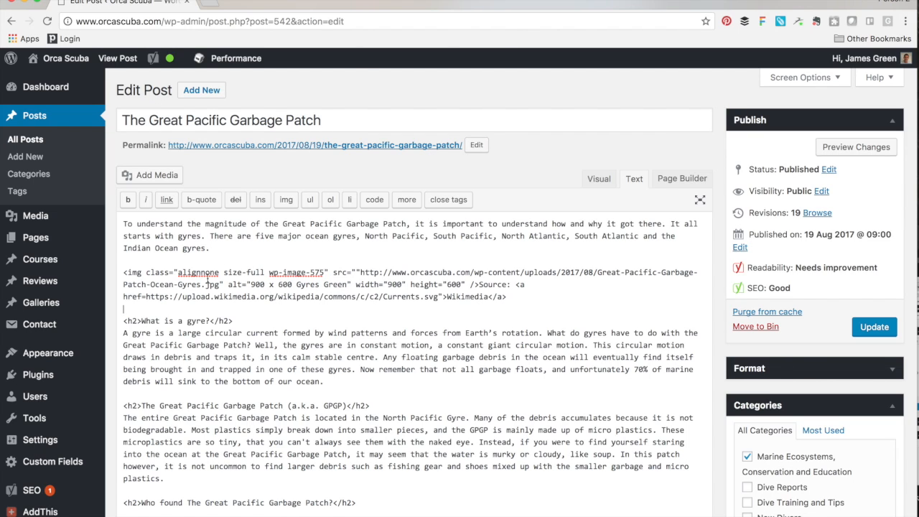
triple_click(147, 274)
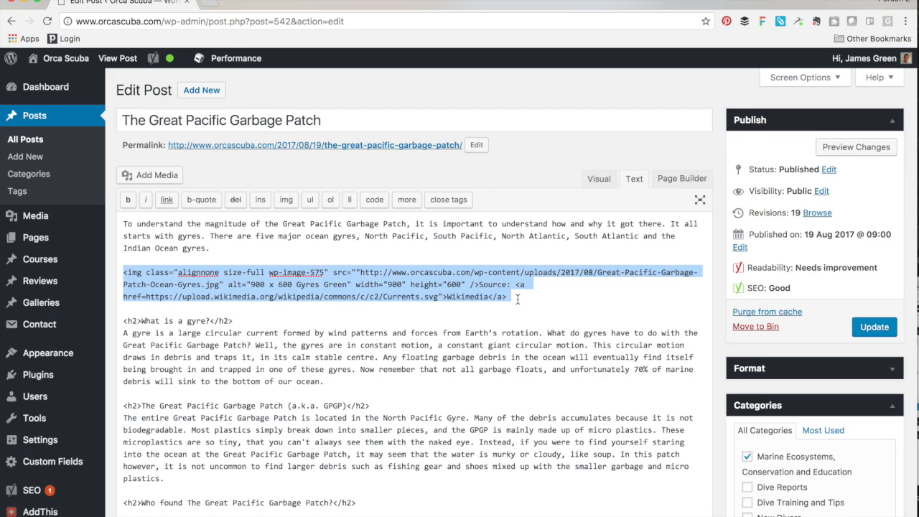
left_click(251, 298)
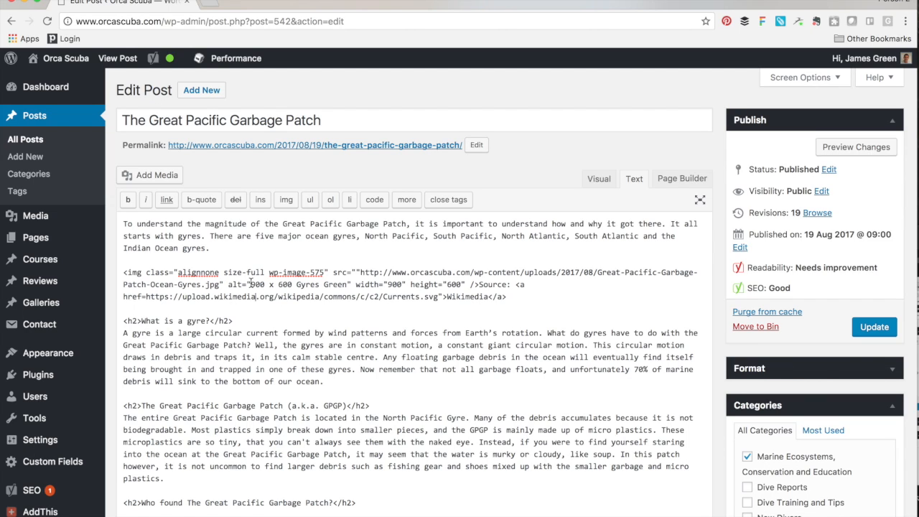
left_click_drag(250, 285, 346, 285)
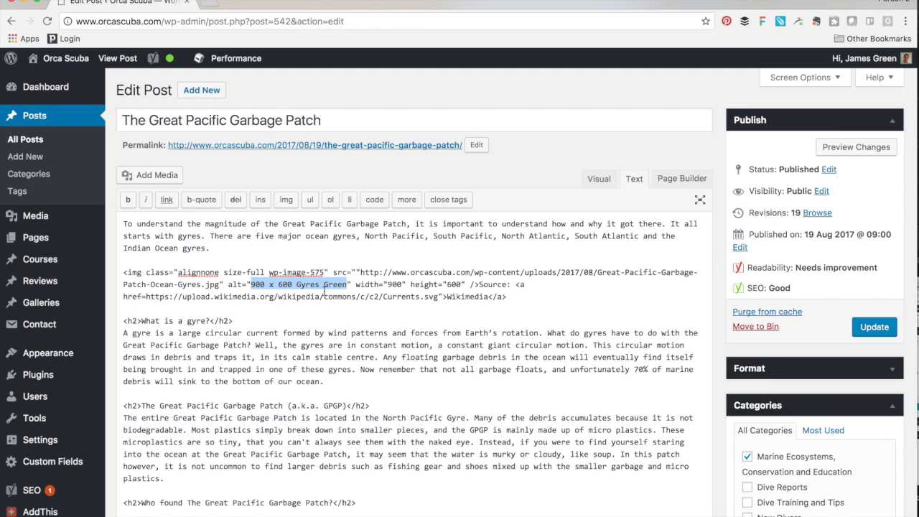
left_click(317, 286)
left_click_drag(332, 120, 124, 117)
key("ctrl+c")
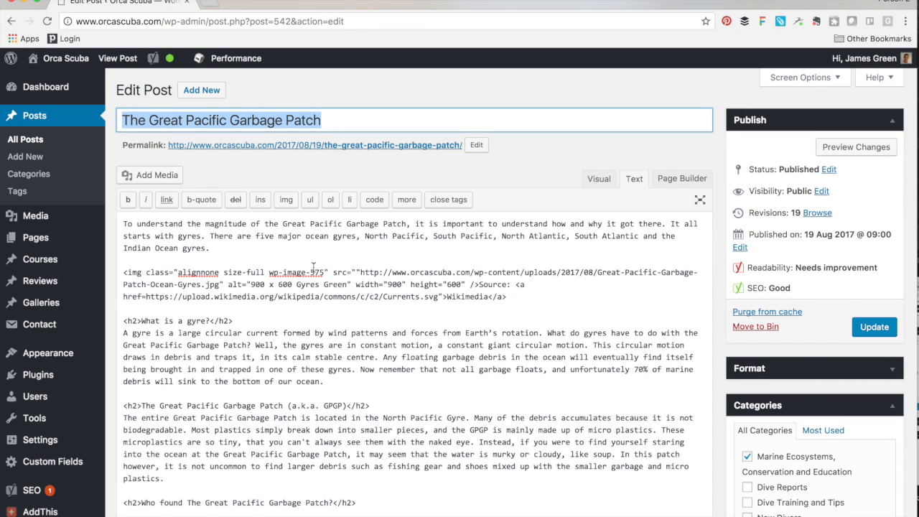
left_click_drag(349, 284, 250, 285)
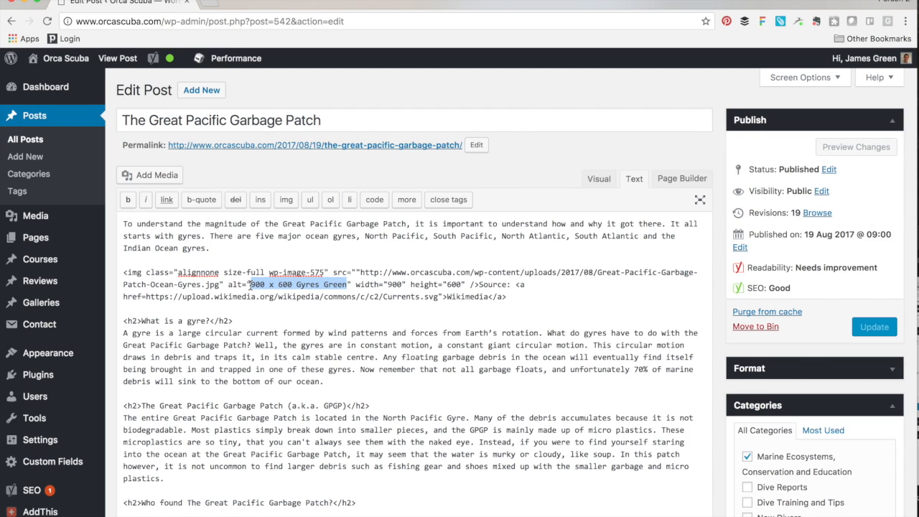
key("ctrl+v")
left_click(433, 313)
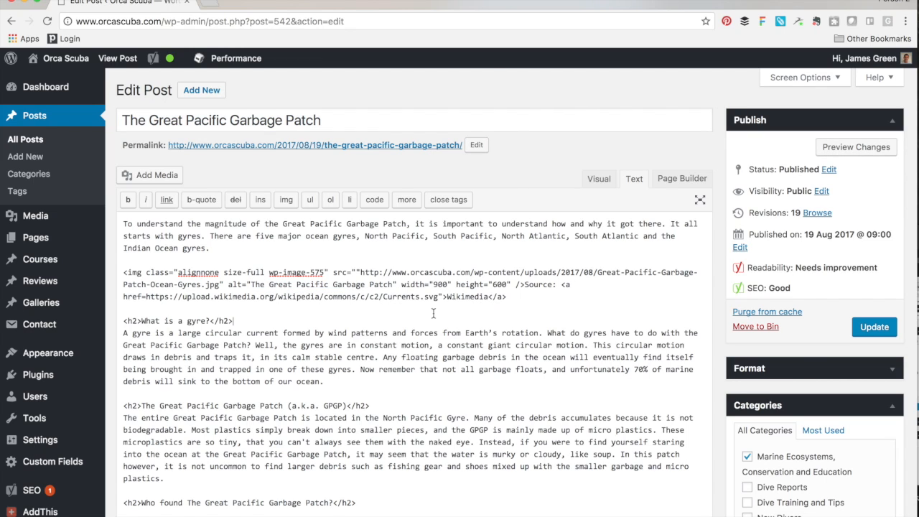
left_click(874, 326)
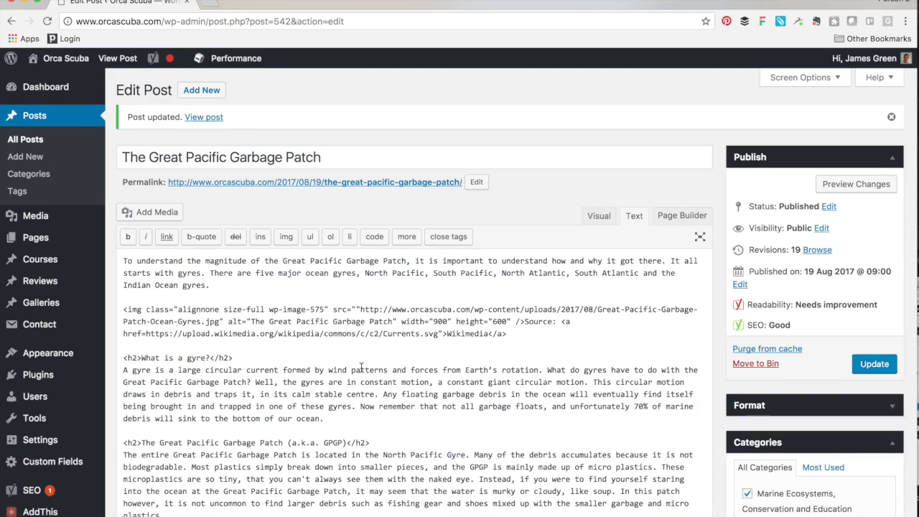
Step: Examine the Yoast SEO snippet preview, focus keyword and keyword analysis for the updated post
scroll(447, 329, "down", 1)
scroll(714, 344, "down", 10)
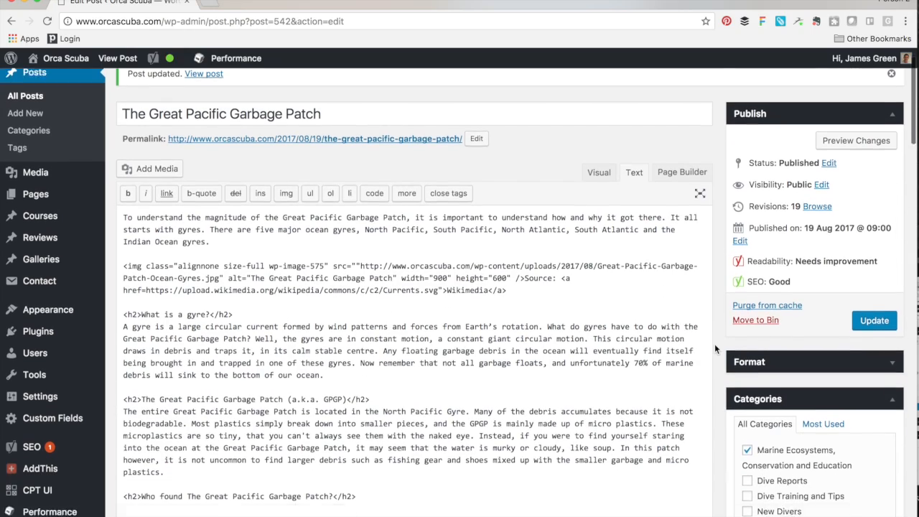
scroll(715, 344, "down", 12)
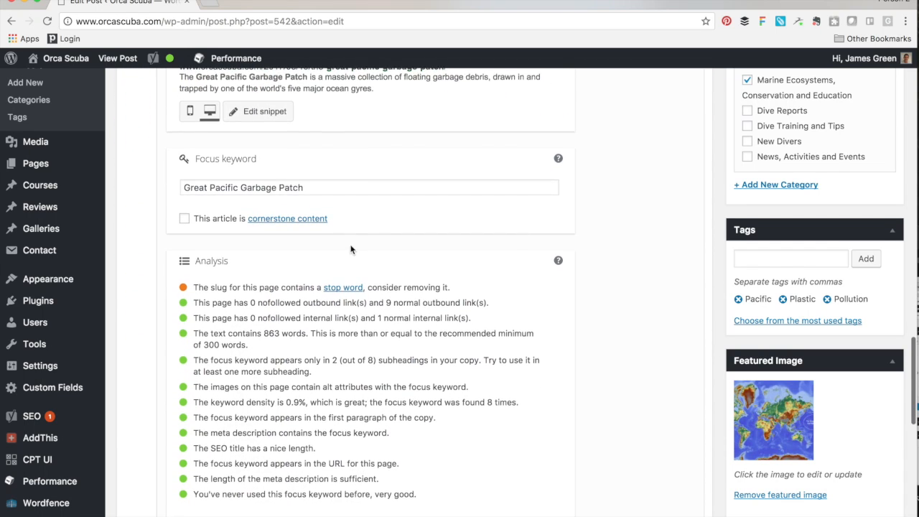
scroll(714, 343, "up", 4)
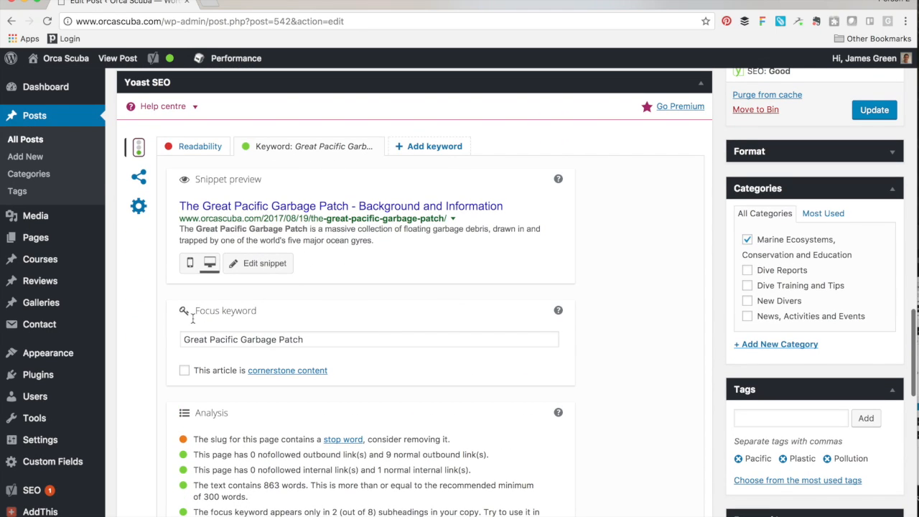
scroll(168, 365, "down", 2)
scroll(168, 366, "down", 1)
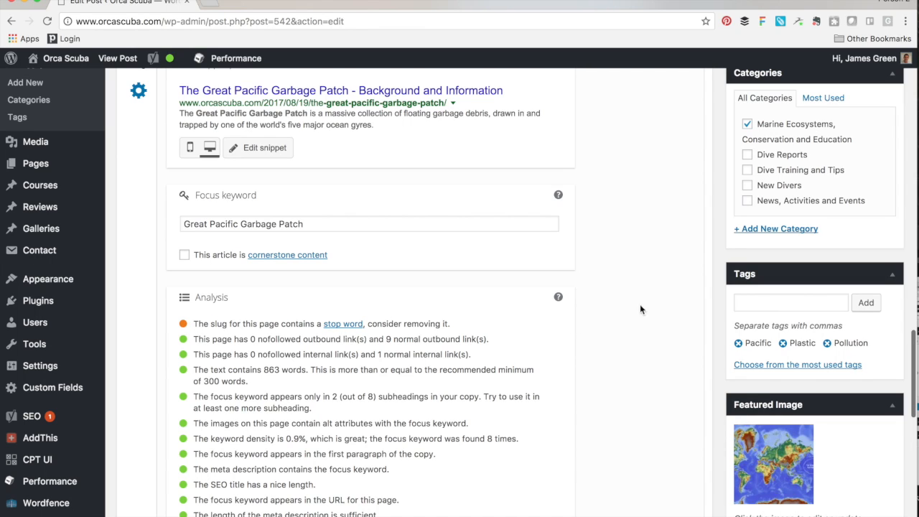
scroll(656, 300, "up", 15)
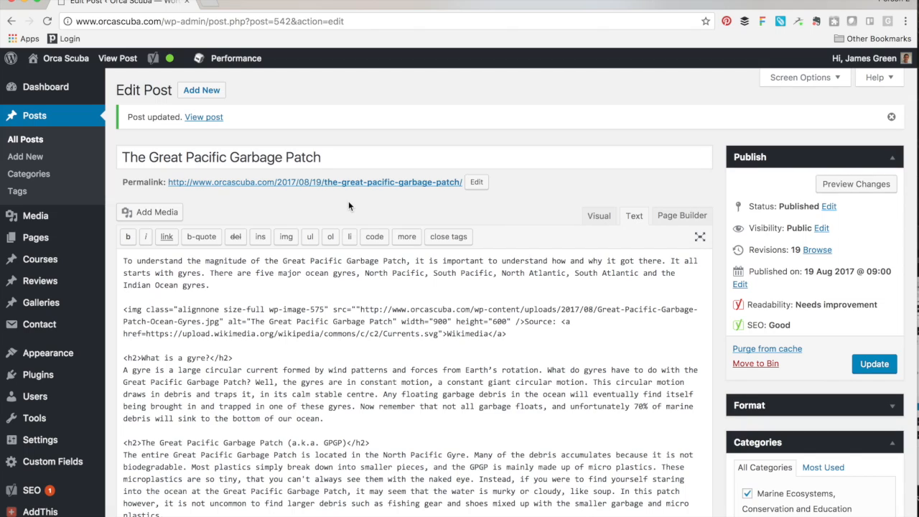
Step: Move the "You can learn more about the Great Pacific Garbage Patch" paragraph below The Ocean Clean Up line, before the contact sentence
scroll(535, 370, "down", 15)
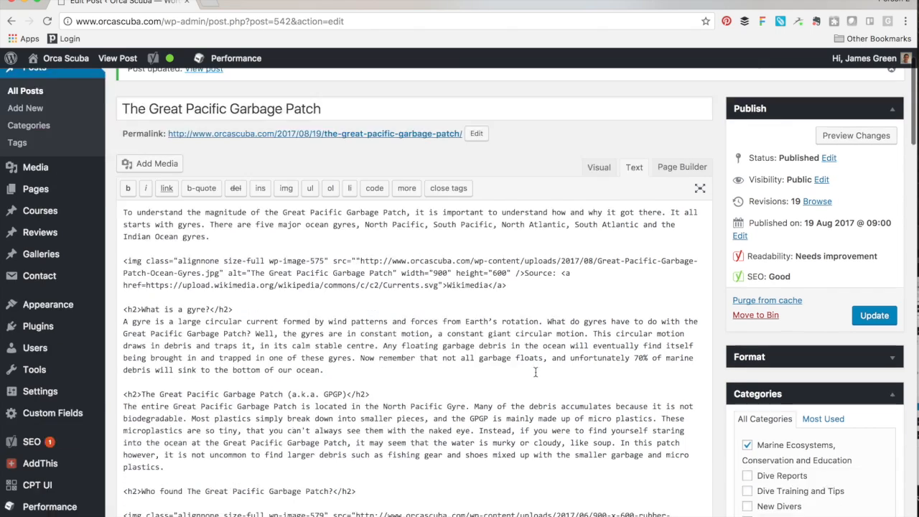
scroll(535, 371, "down", 3)
scroll(537, 372, "up", 5)
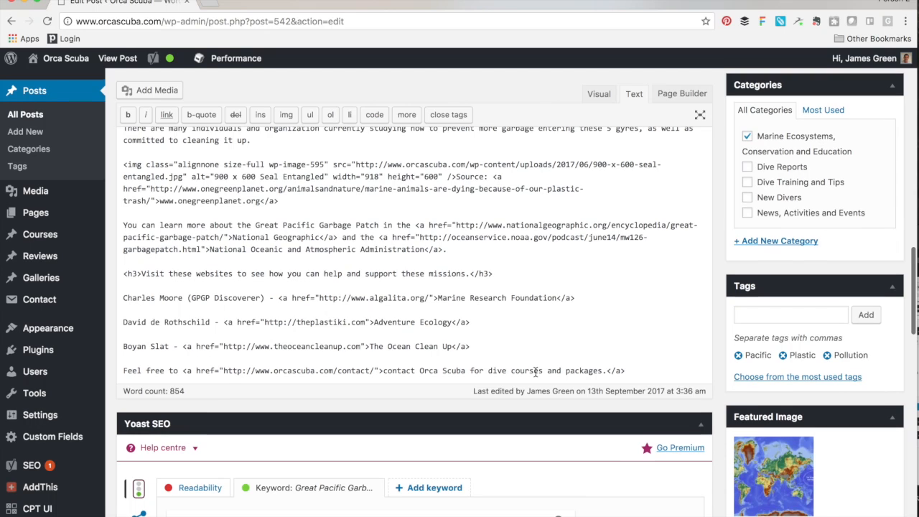
left_click_drag(452, 249, 111, 224)
key("super+c")
key("BackSpace")
key("BackSpace")
key("BackSpace")
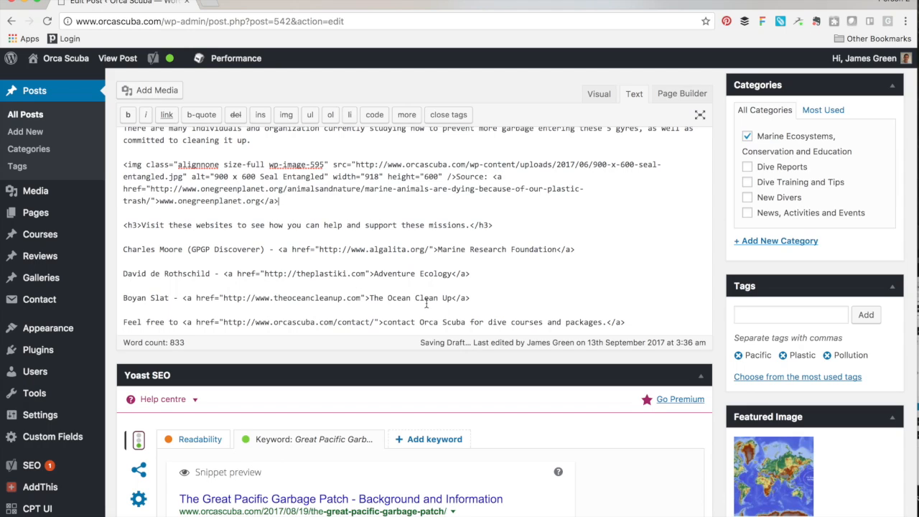
left_click(518, 296)
key("Return")
key("Return")
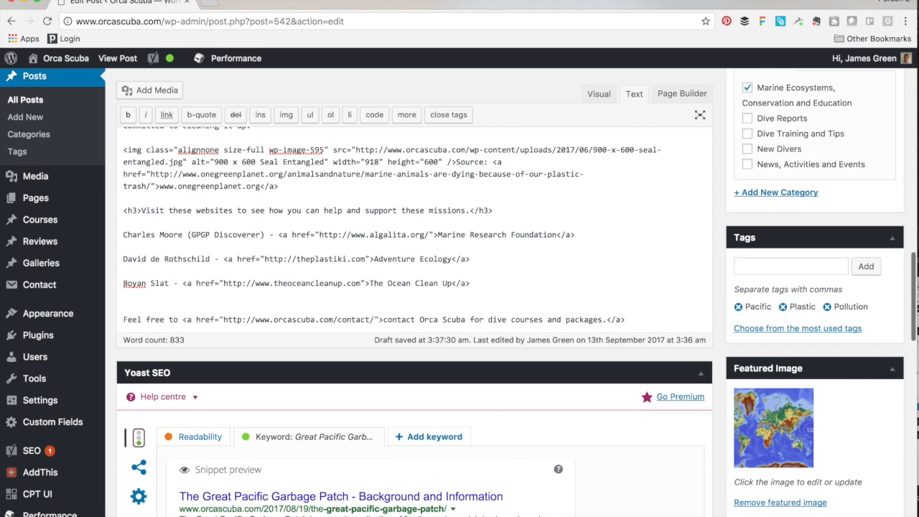
key("super+v")
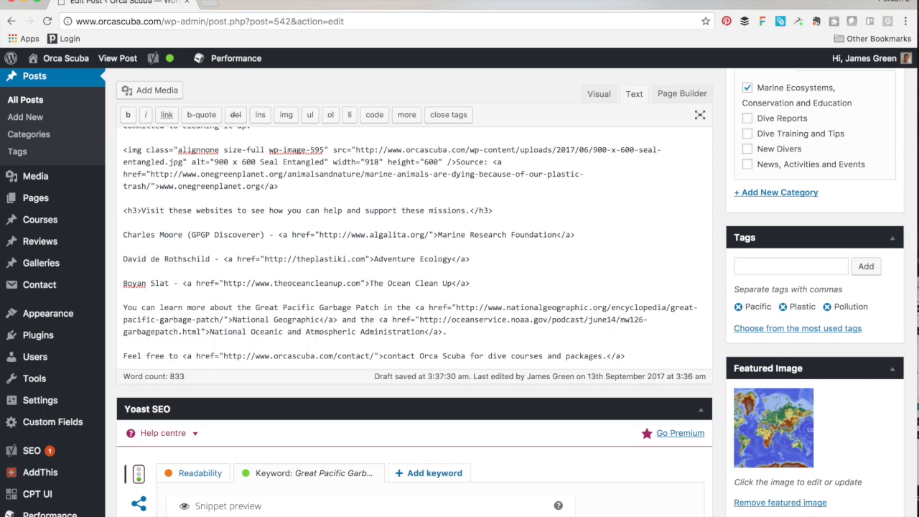
Step: Update the published post to save the moved paragraph
scroll(722, 243, "up", 5)
scroll(722, 243, "up", 3)
left_click(873, 303)
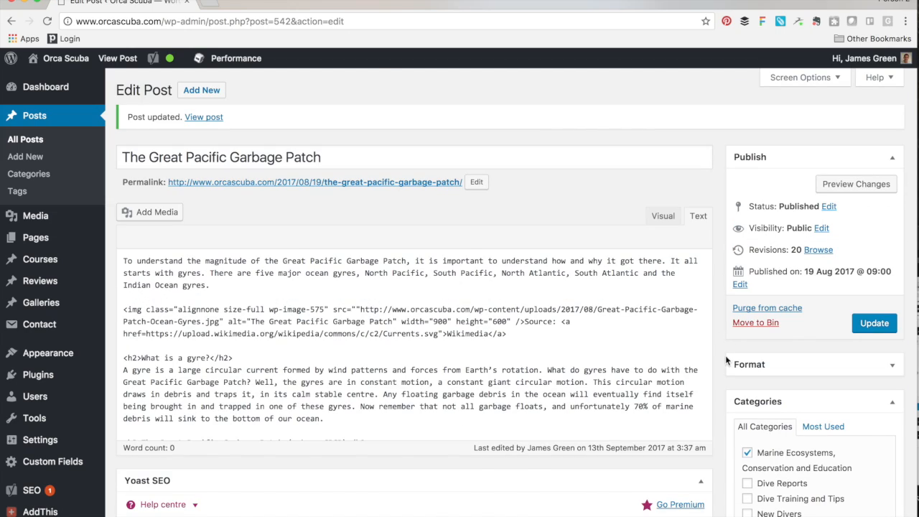
Step: Examine the Yoast readability analysis for passive voice, paragraph length, sentence length and transition words
scroll(717, 365, "down", 15)
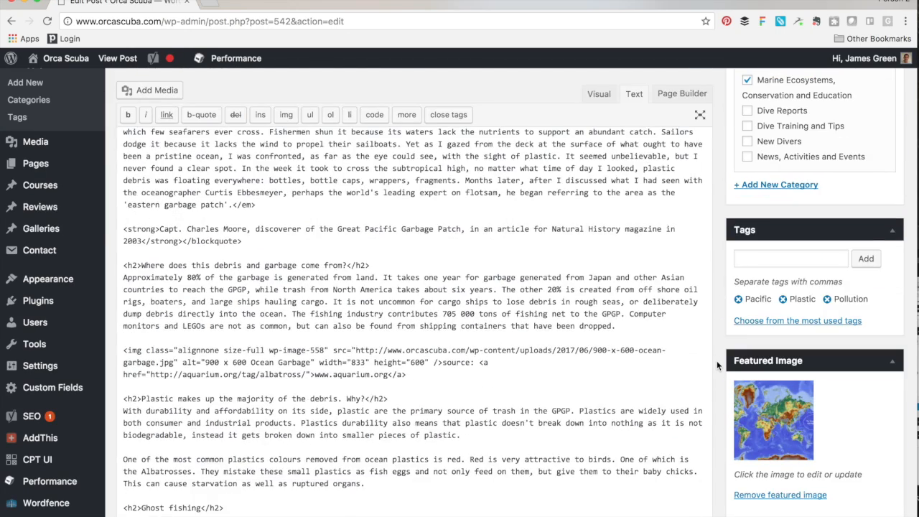
scroll(371, 285, "up", 4)
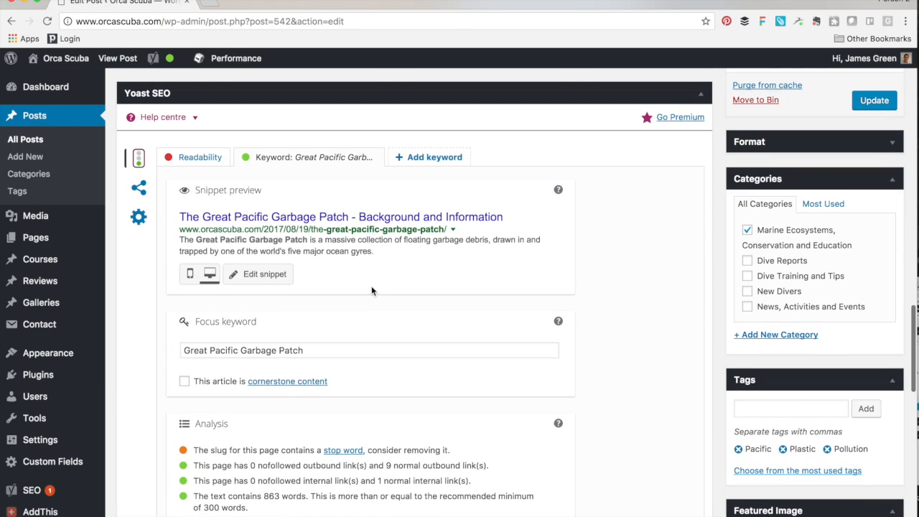
left_click(189, 158)
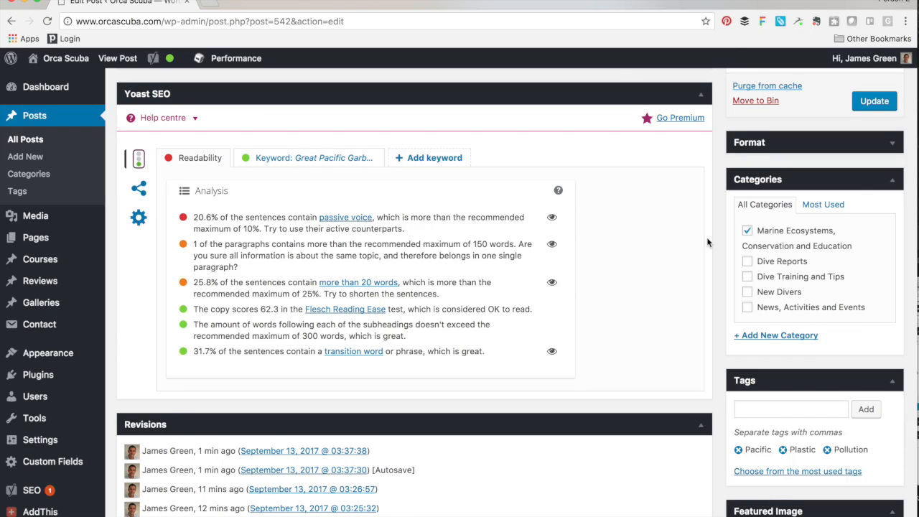
scroll(707, 237, "up", 5)
scroll(707, 237, "up", 10)
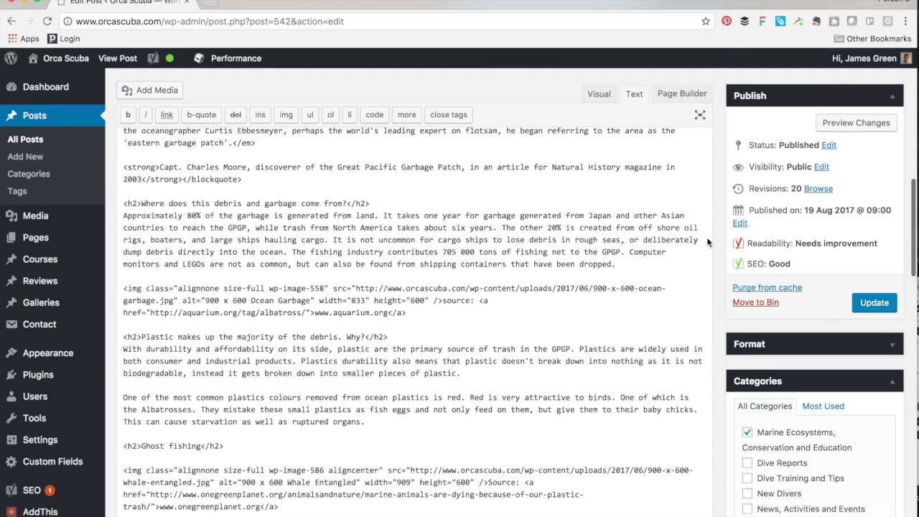
Step: Open the live post and check how the ocean gyres image and its source line display below the introduction
scroll(706, 237, "up", 3)
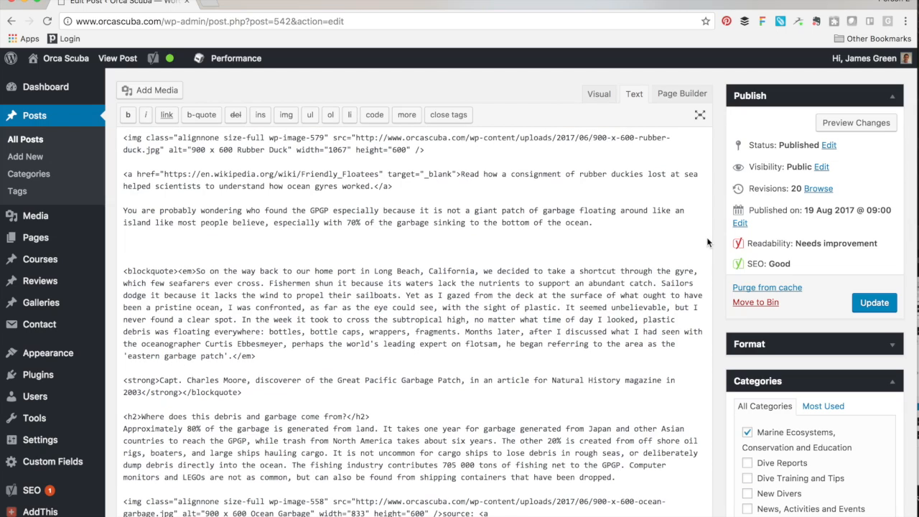
scroll(542, 340, "up", 3)
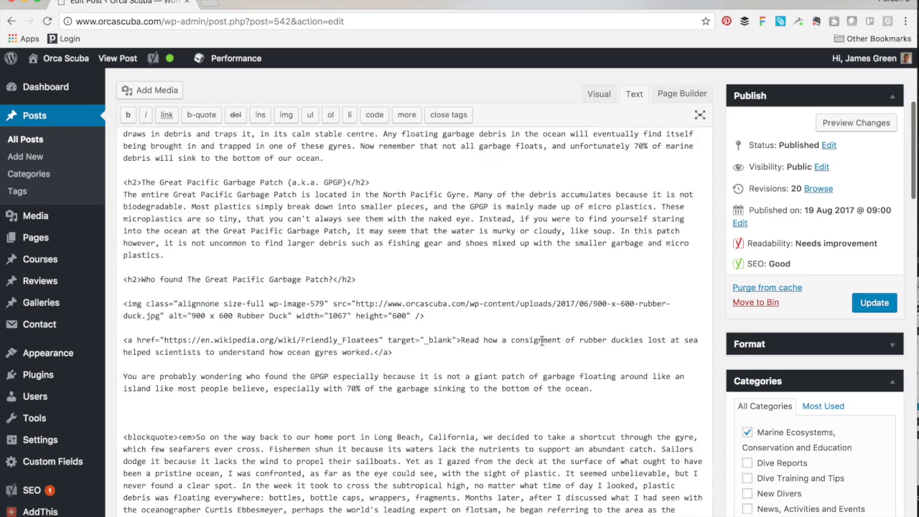
scroll(542, 340, "up", 3)
scroll(542, 340, "down", 6)
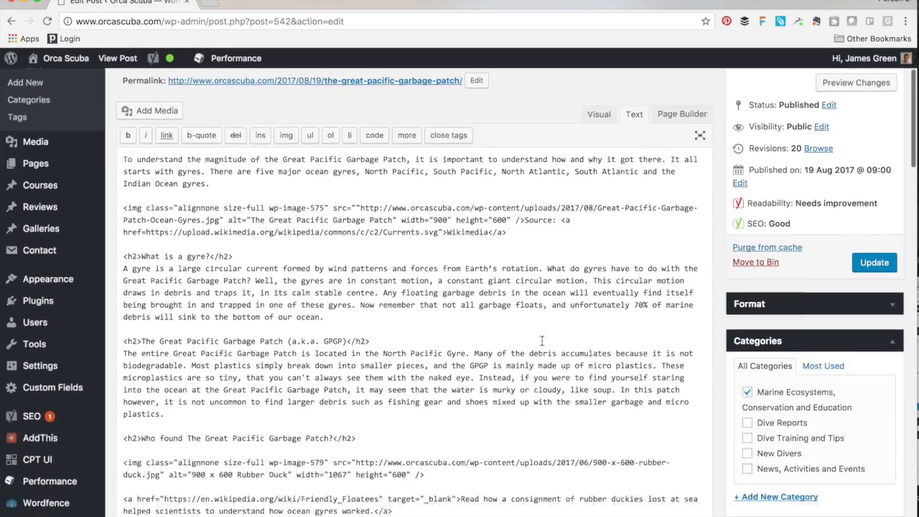
scroll(542, 341, "up", 10)
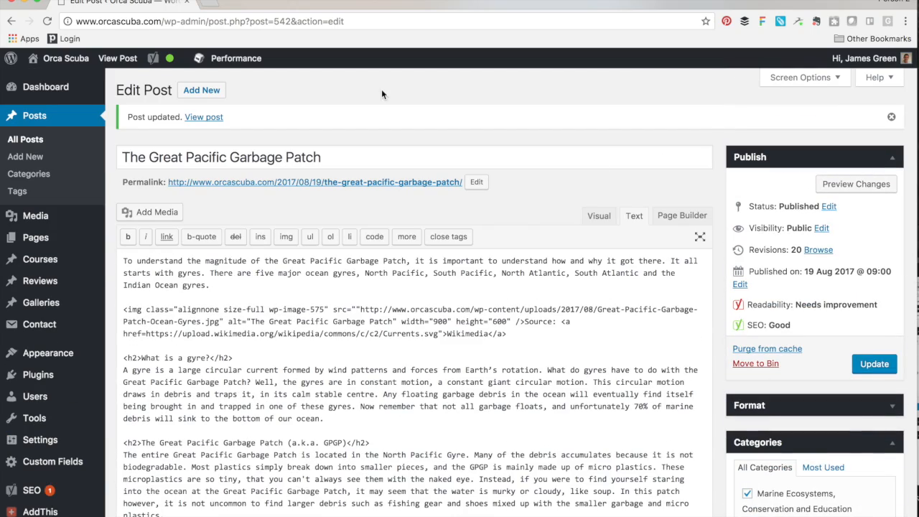
left_click(200, 118)
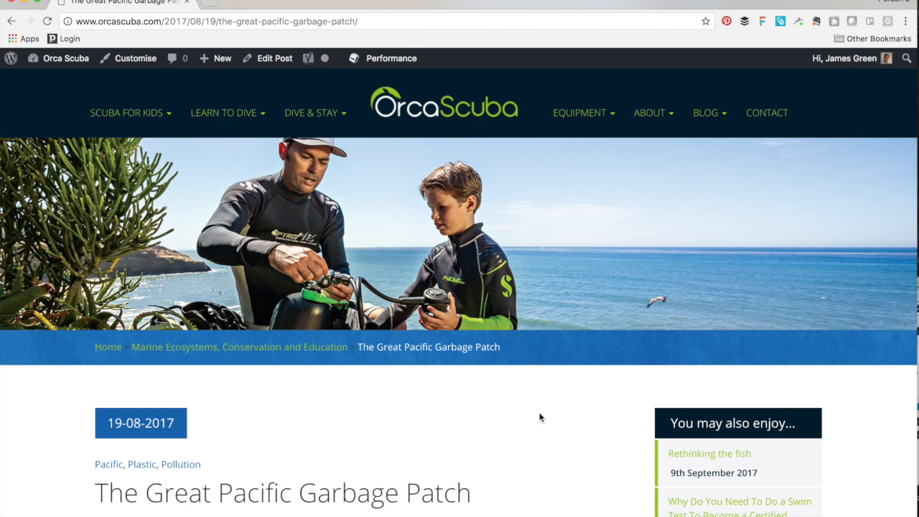
scroll(572, 430, "down", 5)
scroll(595, 434, "down", 4)
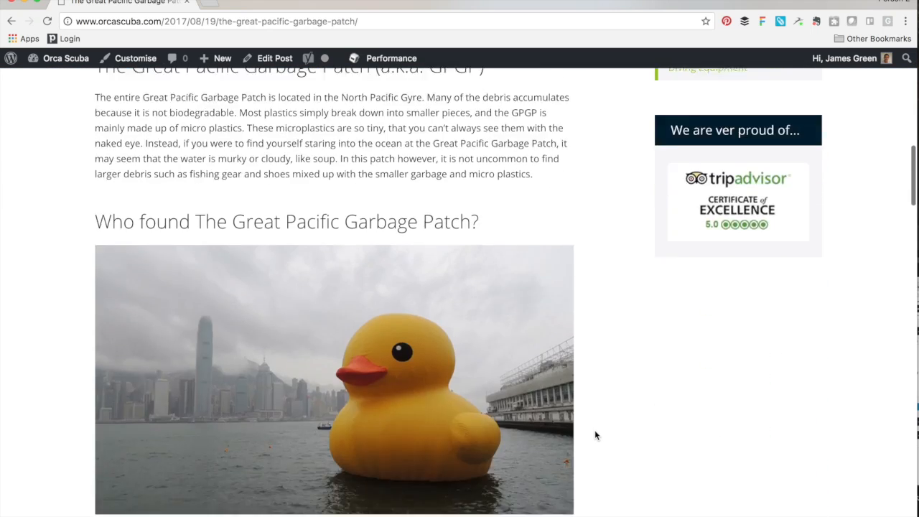
scroll(595, 434, "up", 6)
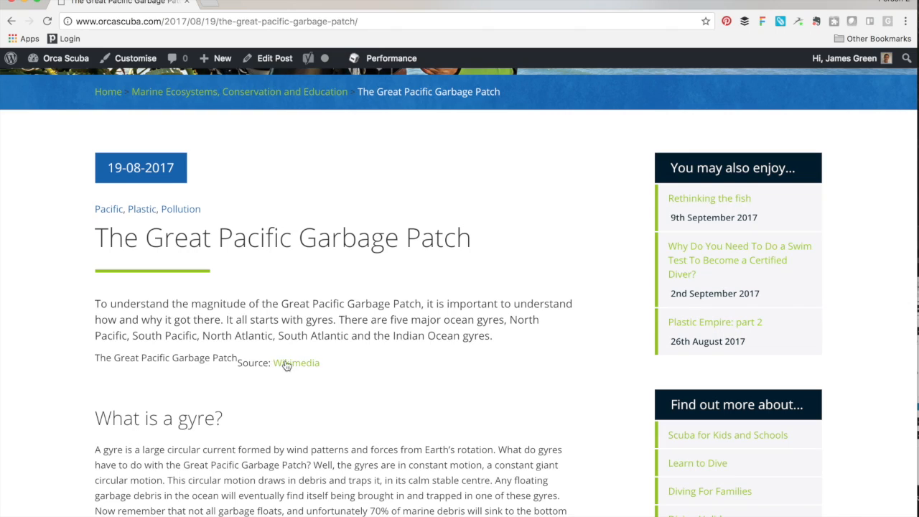
Step: Reopen the post for editing, cut the Wikimedia source line, and delete the broken gyres image code below the introduction
left_click(278, 60)
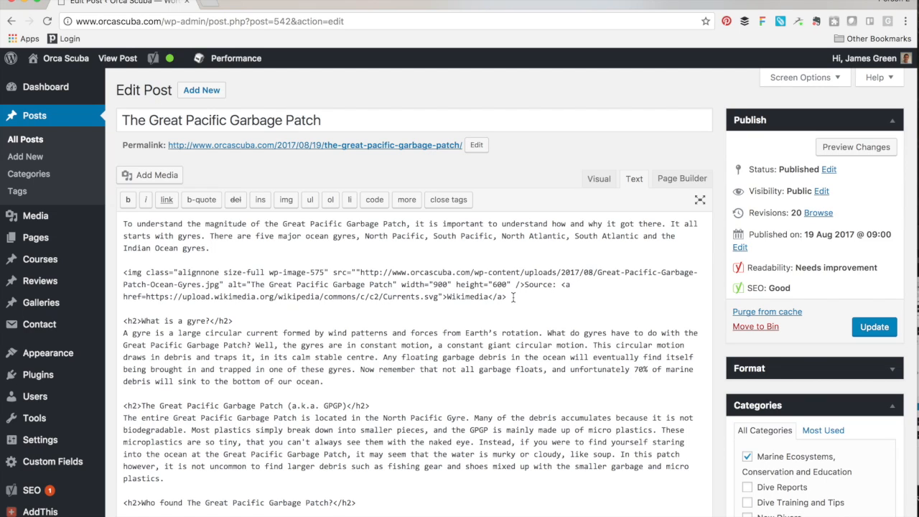
left_click_drag(513, 297, 524, 285)
key("super+c")
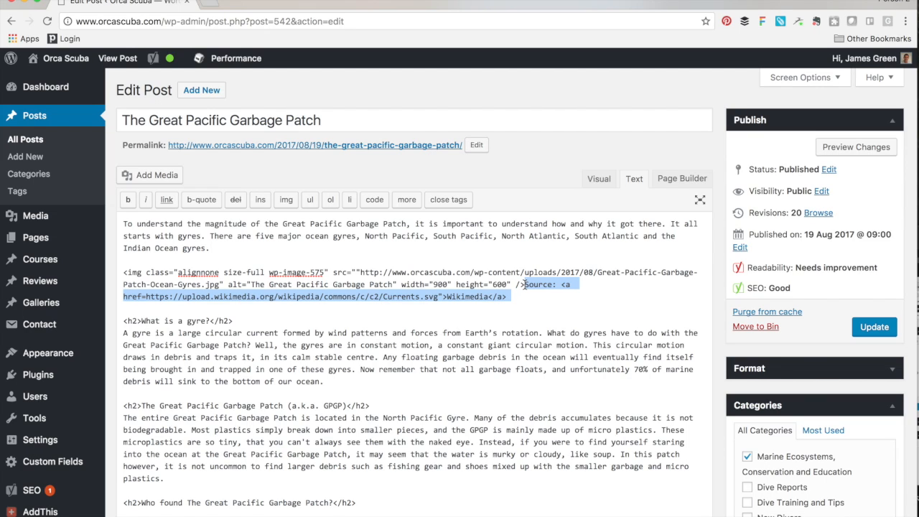
key("BackSpace")
left_click_drag(527, 284, 112, 266)
key("BackSpace")
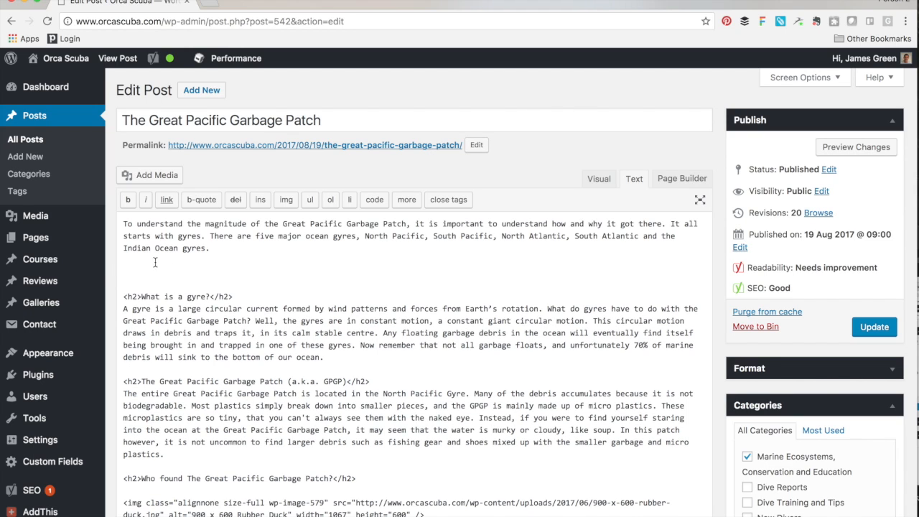
Step: Choose Great-Pacific-Garbage-Patch-Ocean-Gyres.jpg from the media library for the post and clear its caption
left_click(150, 175)
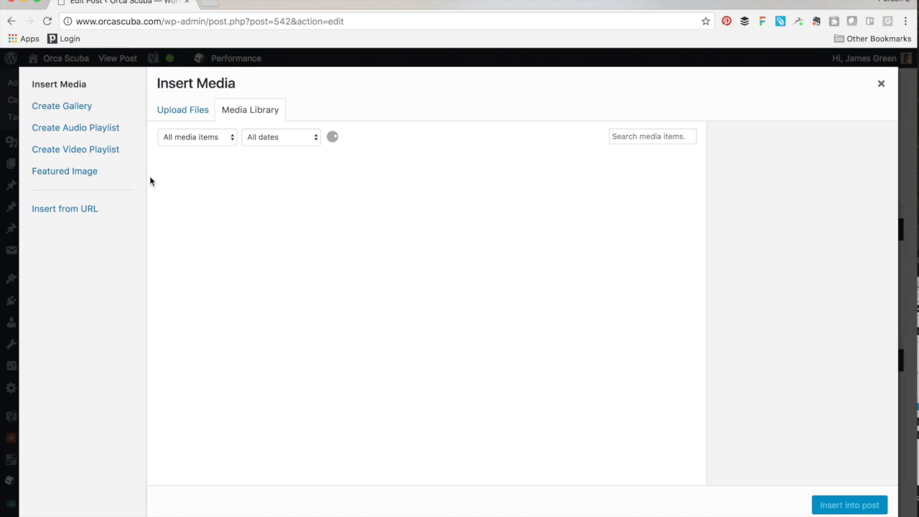
left_click(181, 200)
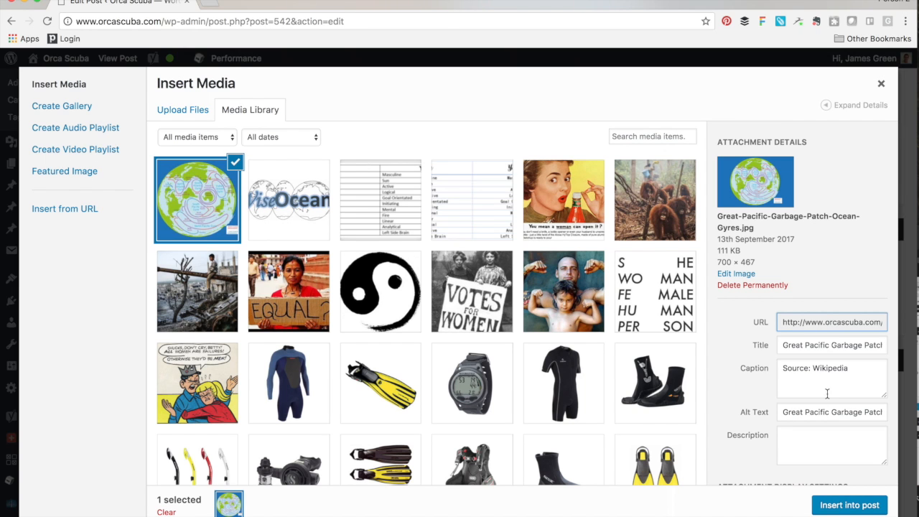
left_click_drag(860, 370, 754, 370)
key("BackSpace")
scroll(710, 379, "down", 4)
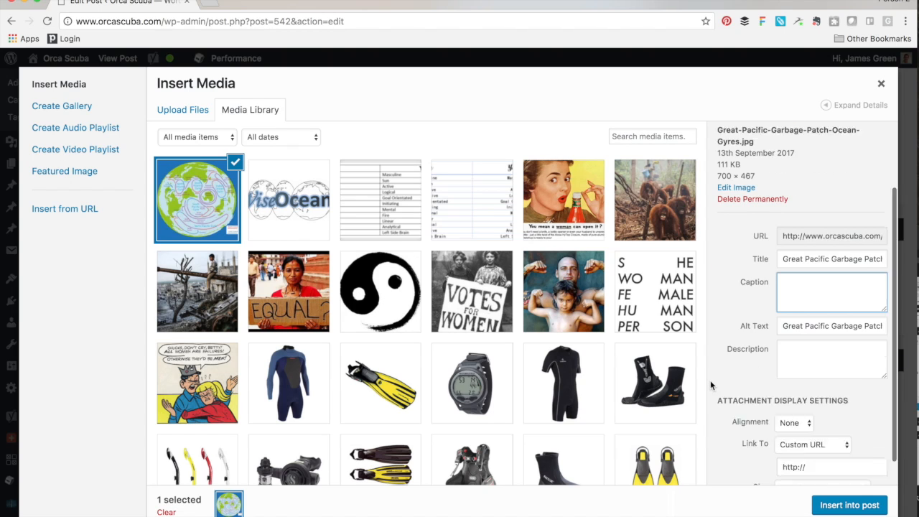
left_click(823, 418)
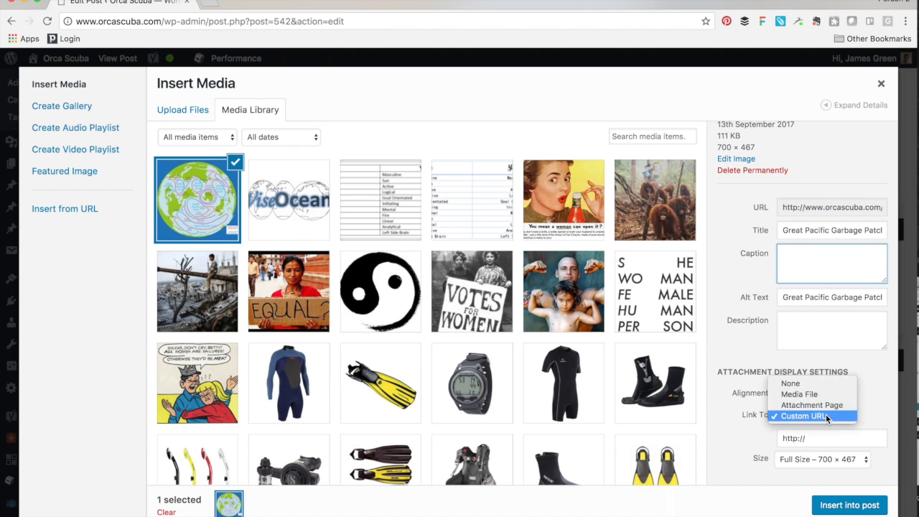
left_click(808, 385)
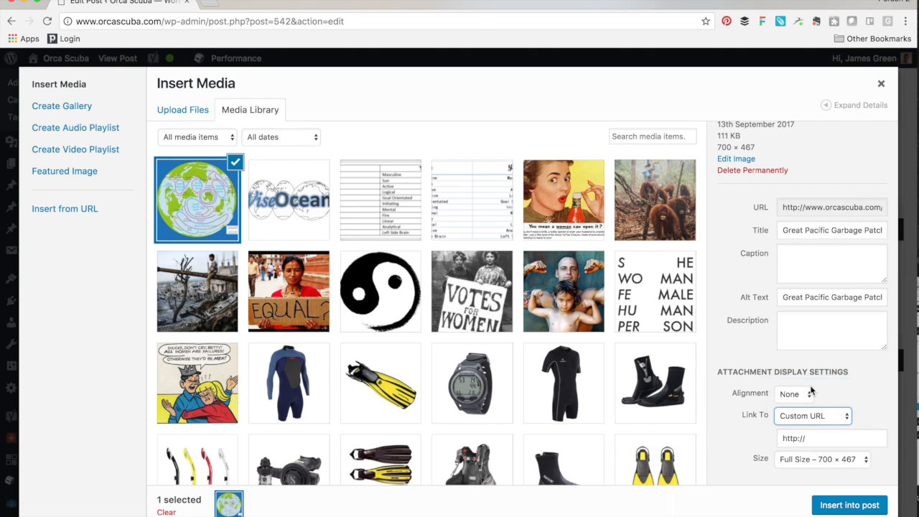
left_click(845, 506)
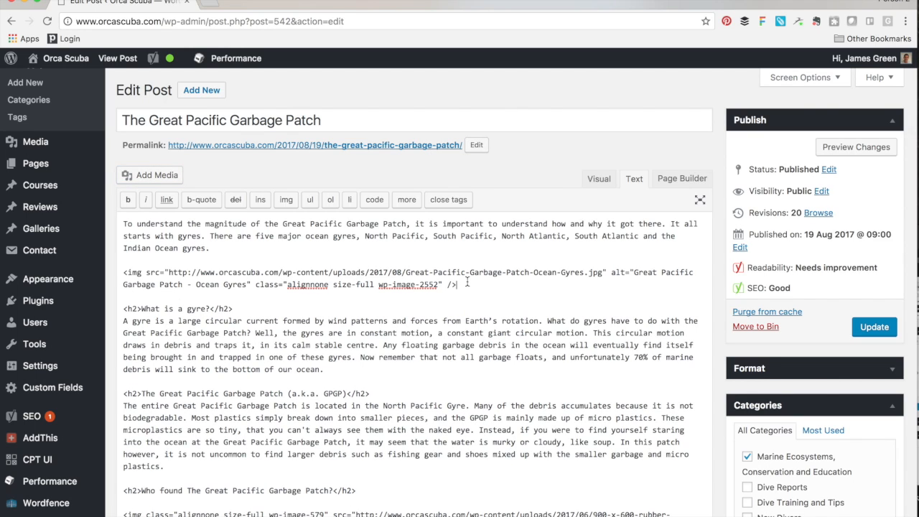
key("super+v")
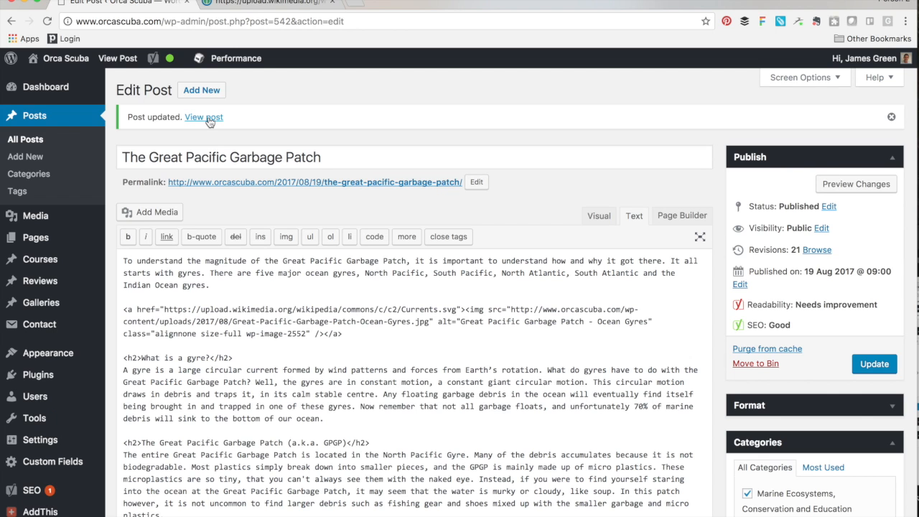
Step: View the updated live post and check its images, source lines, headings and closing links from start to end
left_click(206, 119)
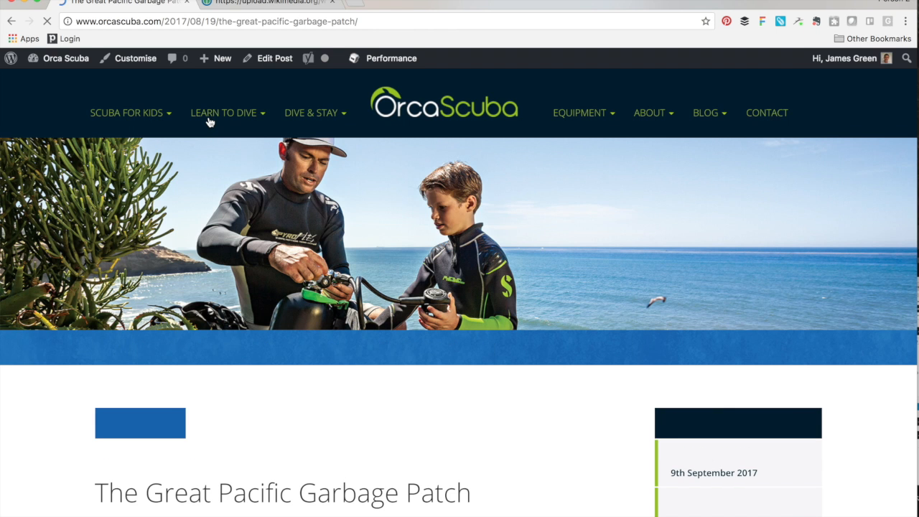
scroll(572, 395, "down", 7)
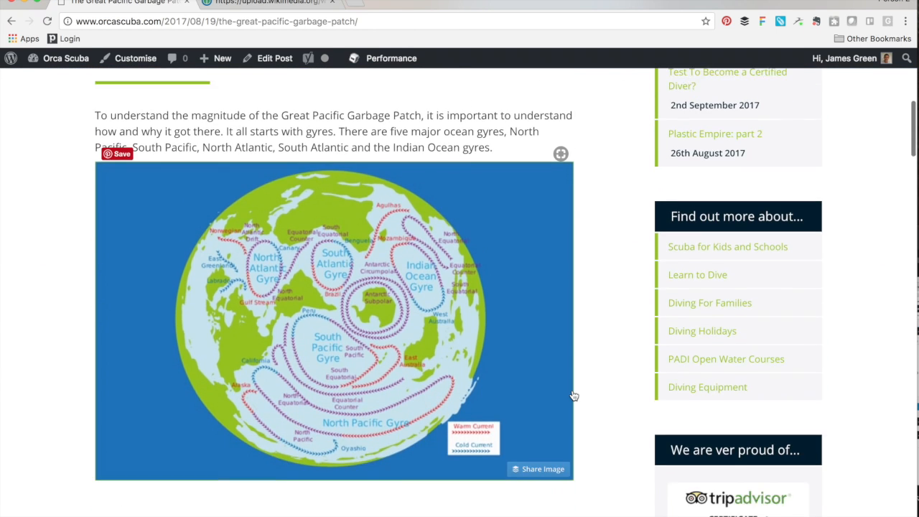
scroll(573, 395, "down", 8)
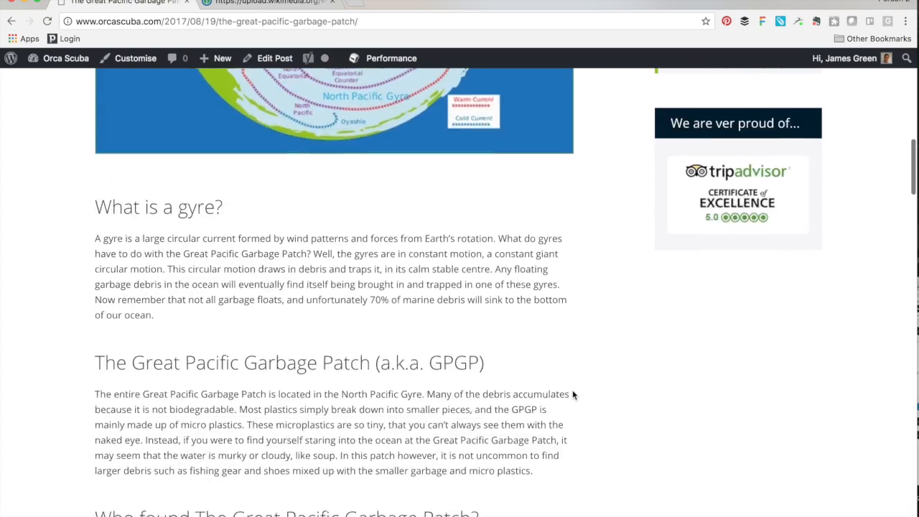
scroll(573, 394, "down", 4)
scroll(572, 394, "down", 10)
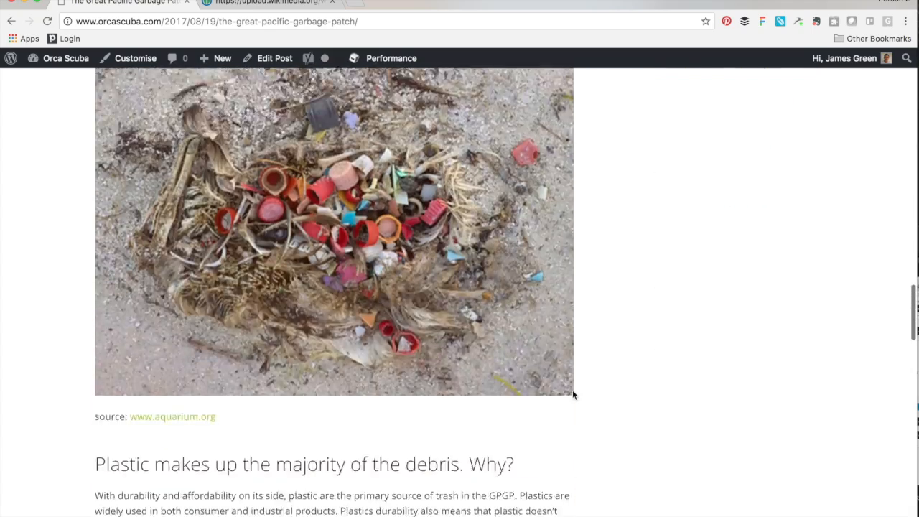
scroll(572, 394, "up", 5)
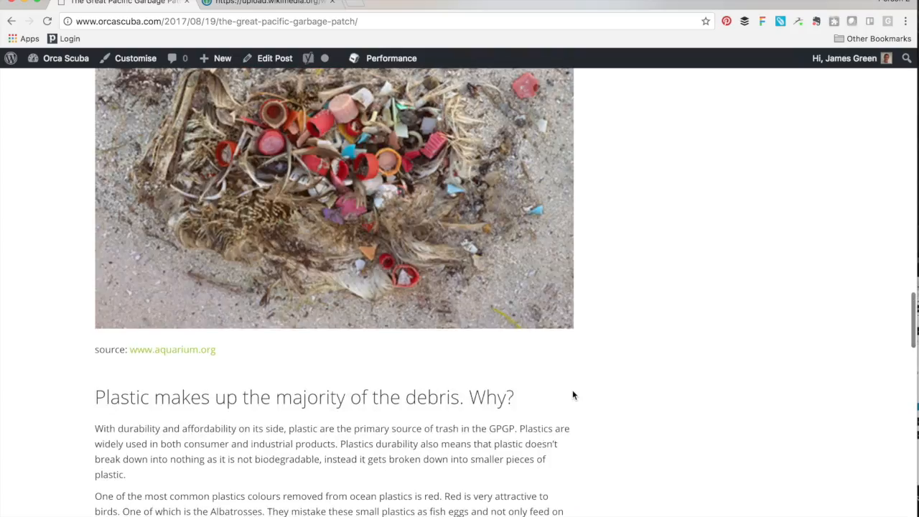
scroll(572, 394, "down", 5)
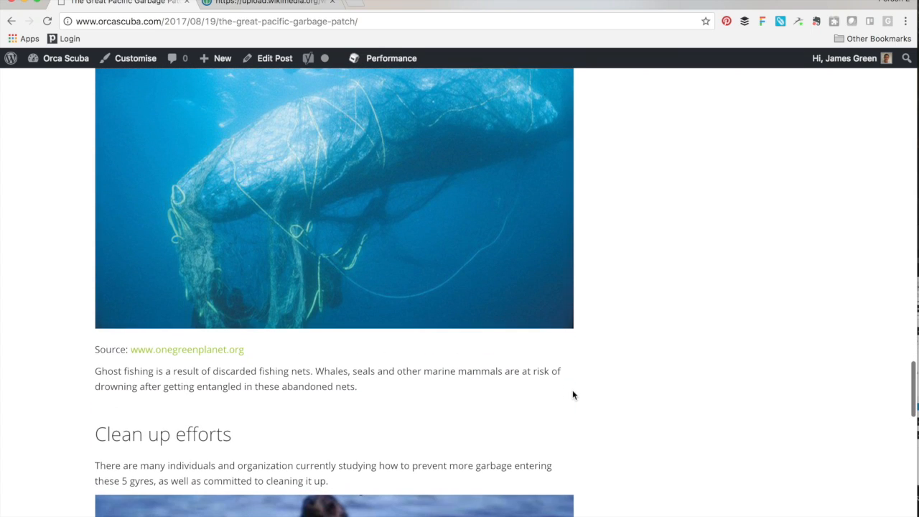
scroll(573, 394, "down", 6)
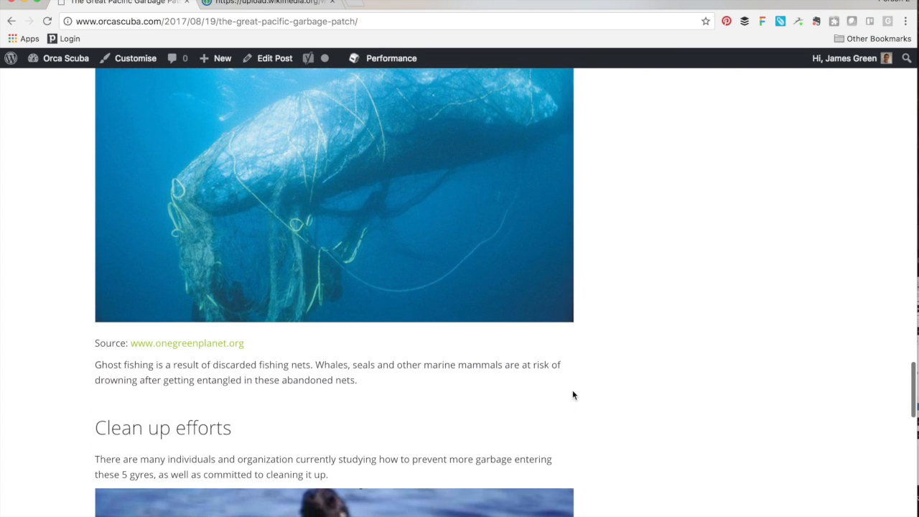
scroll(572, 394, "down", 8)
scroll(572, 393, "up", 3)
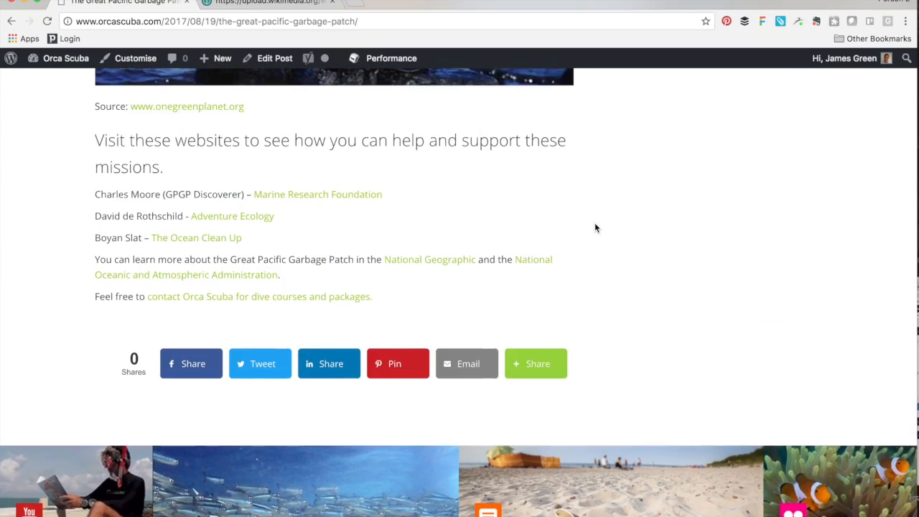
scroll(594, 229, "up", 20)
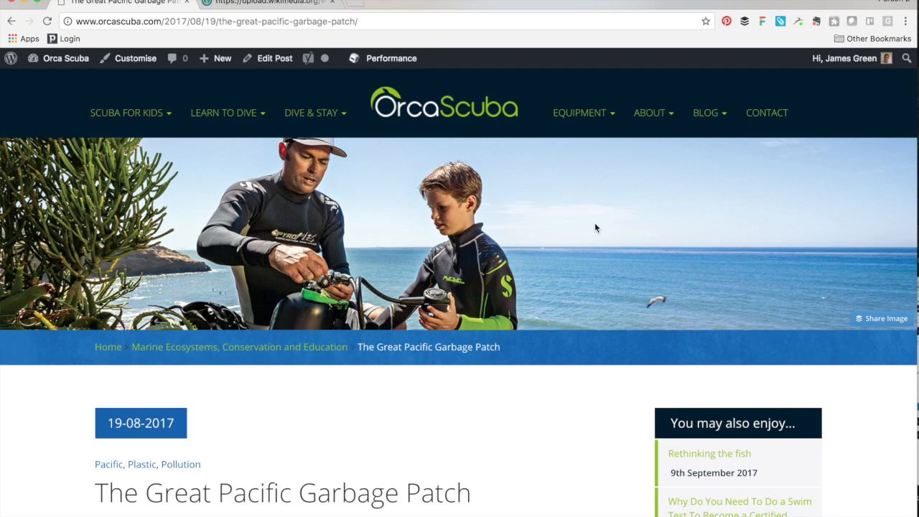
Step: Reopen the post for editing, switch to the visual view and back to text, and review the HTML
left_click(272, 59)
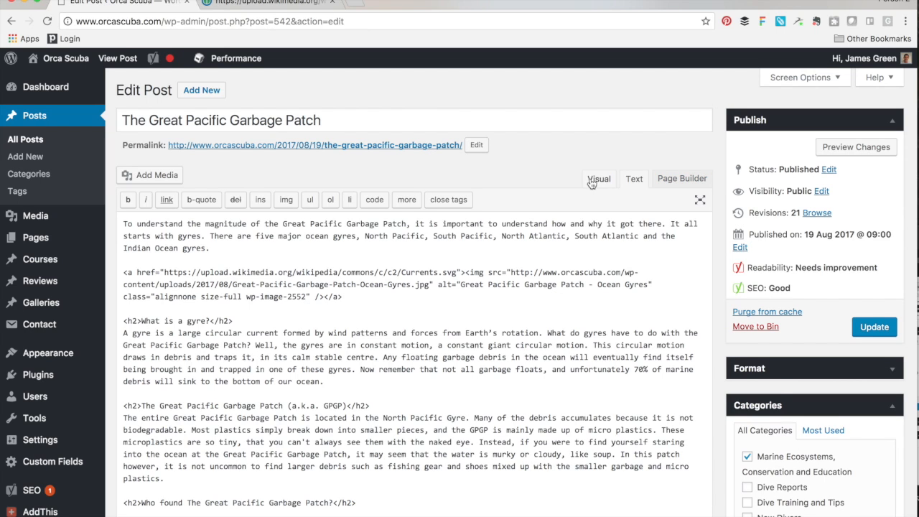
left_click(599, 180)
left_click(634, 166)
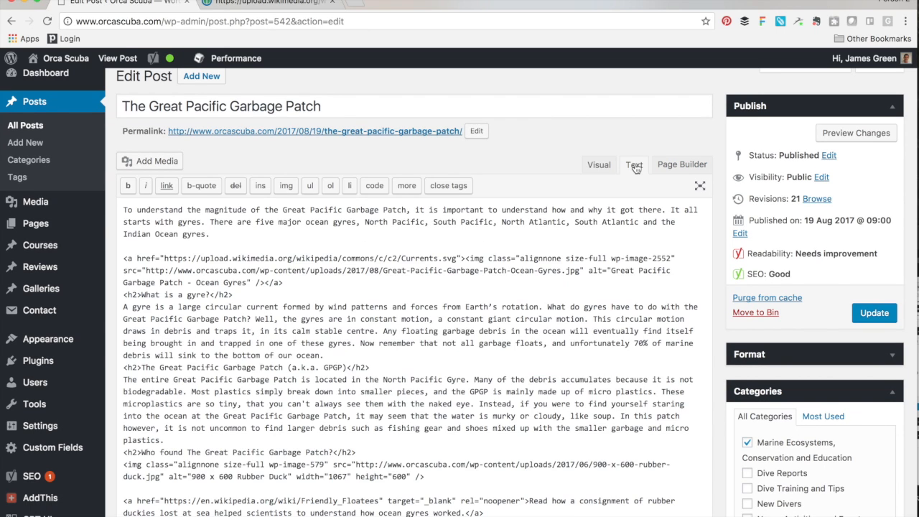
scroll(442, 294, "down", 3)
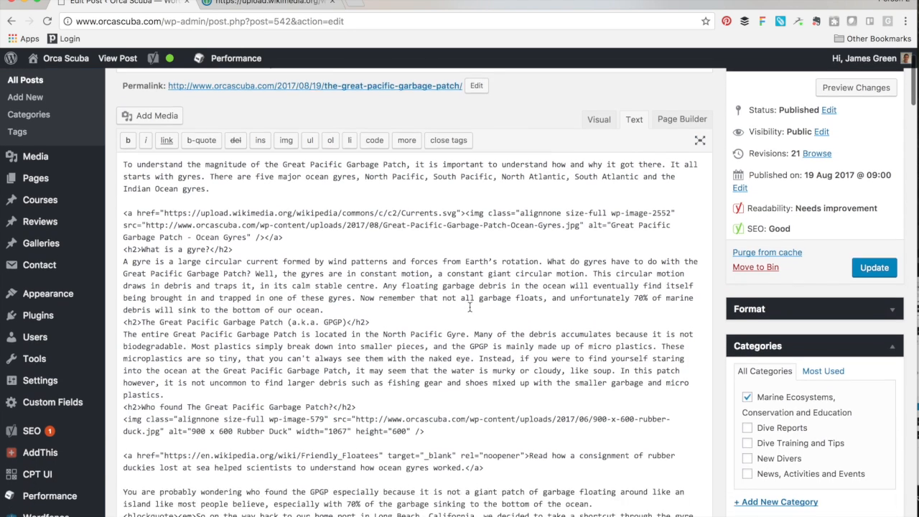
scroll(460, 301, "up", 5)
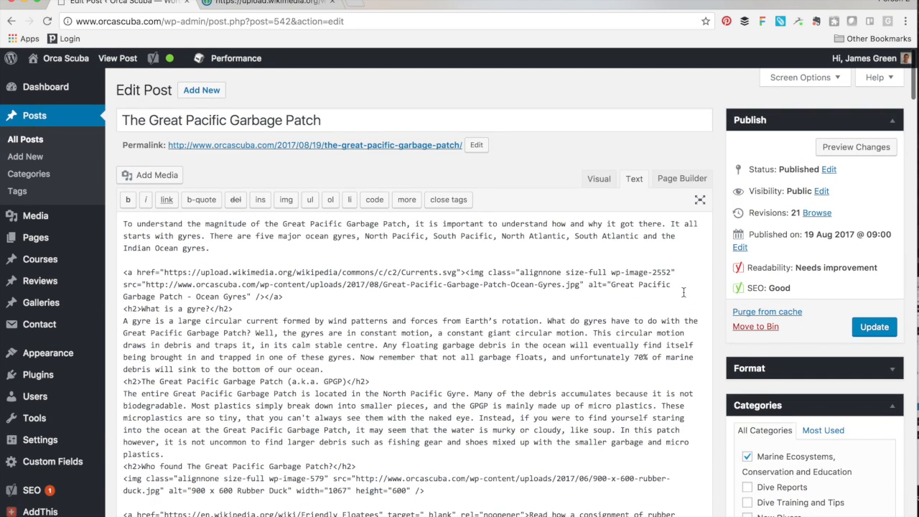